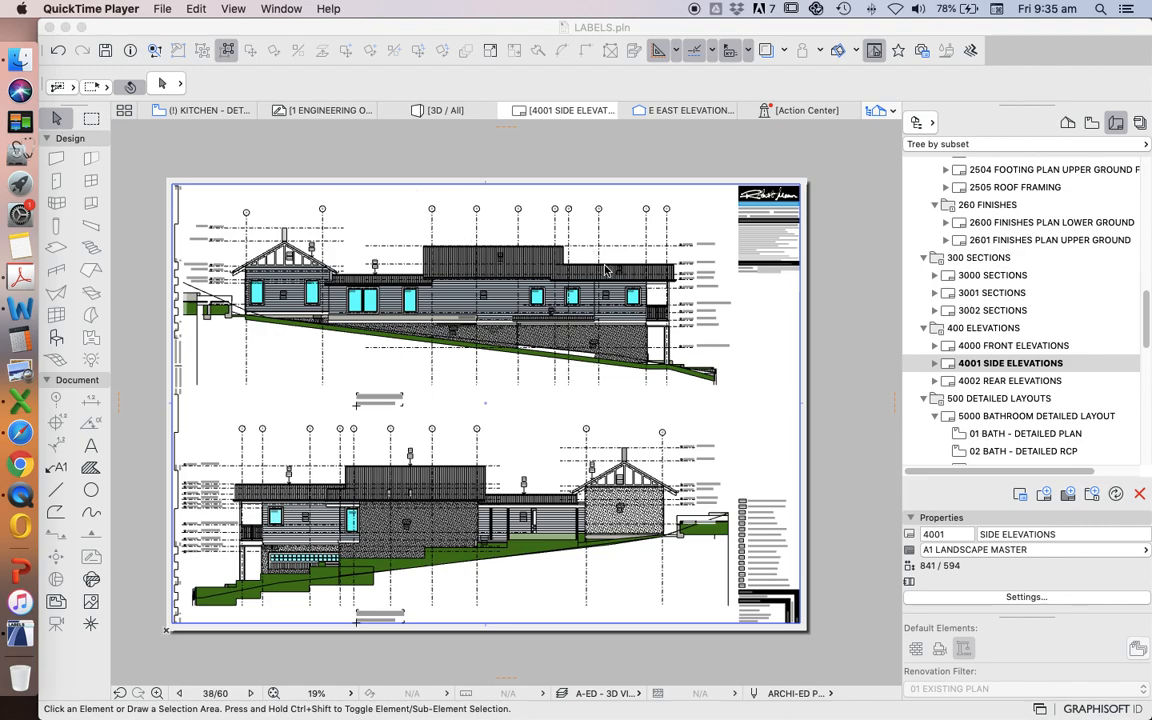
Step: Examine the material tags on the east and west elevations of the side elevations layout and the legend that explains them
click(646, 240)
scroll(560, 293, up, 3)
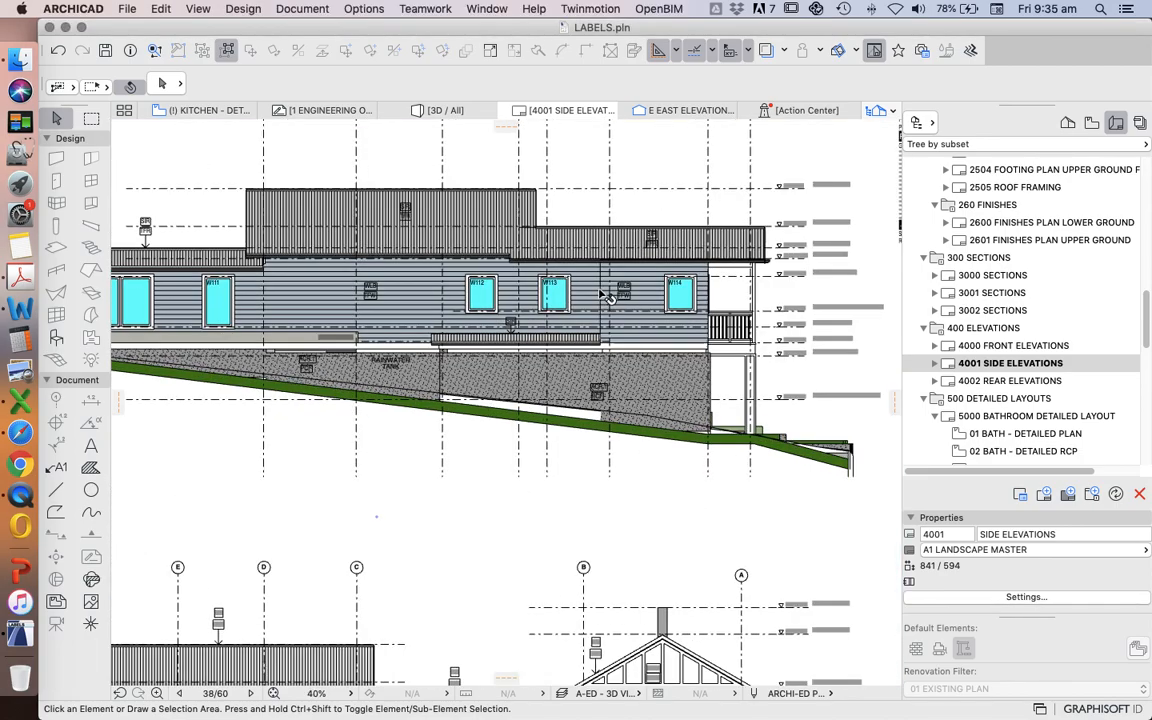
scroll(606, 298, up, 2)
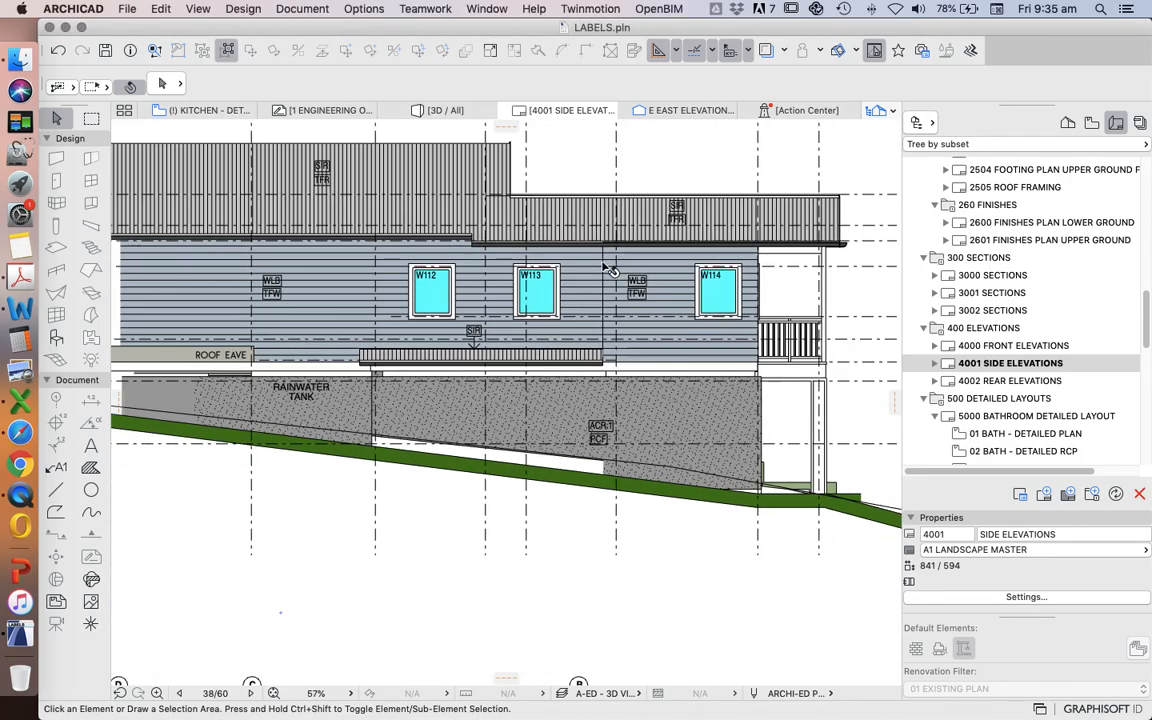
scroll(584, 278, up, 2)
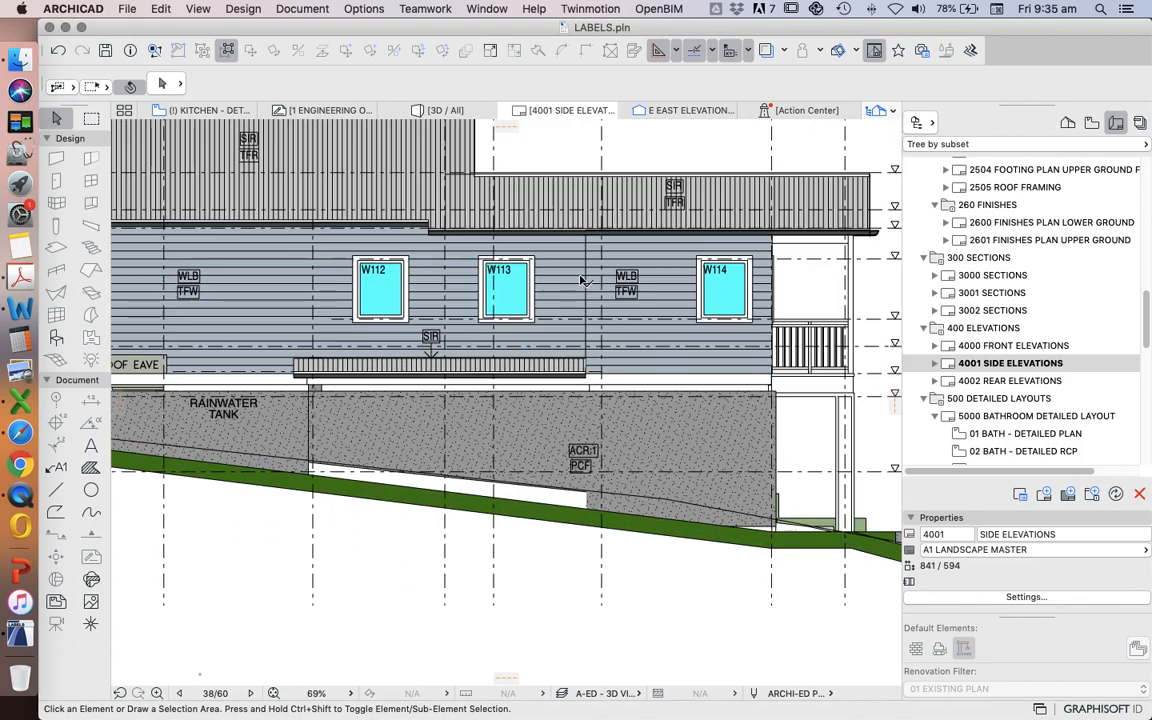
scroll(590, 280, up, 2)
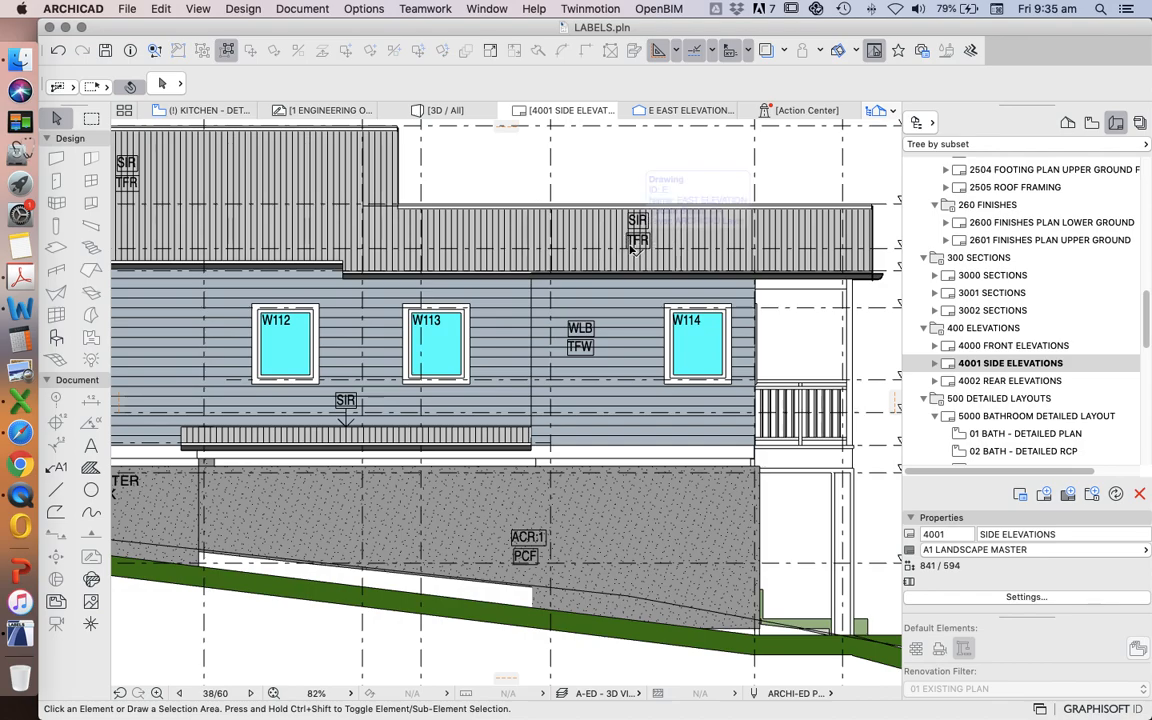
scroll(585, 234, down, 8)
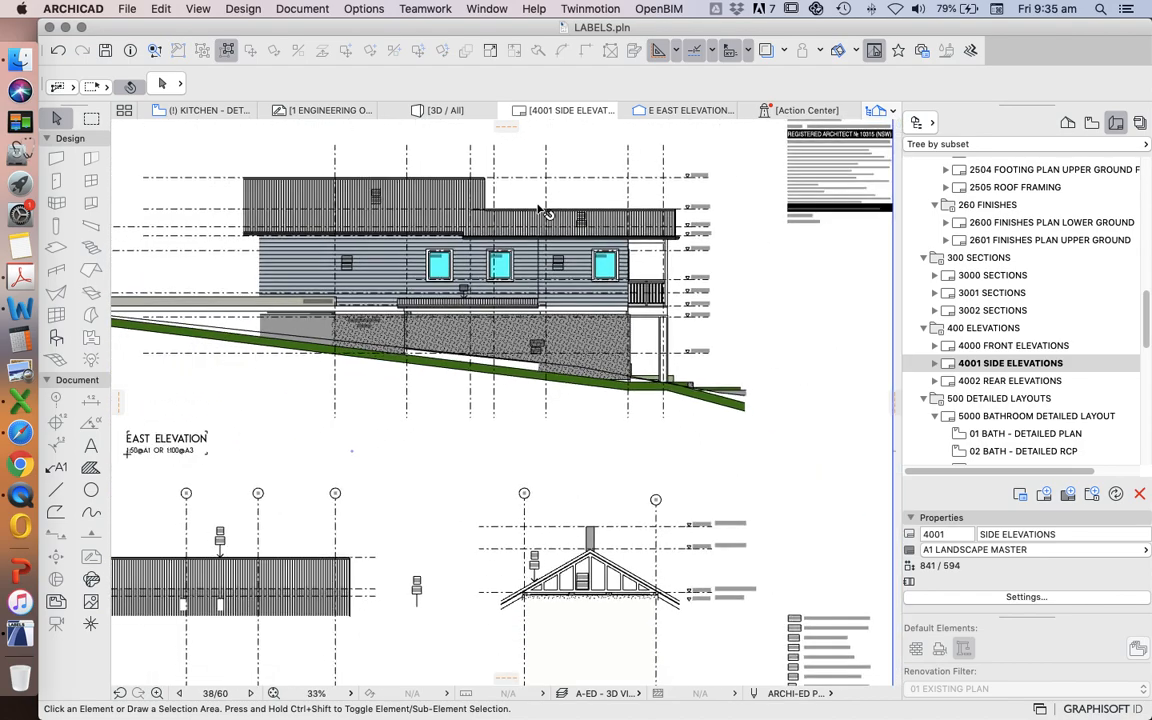
scroll(530, 196, down, 4)
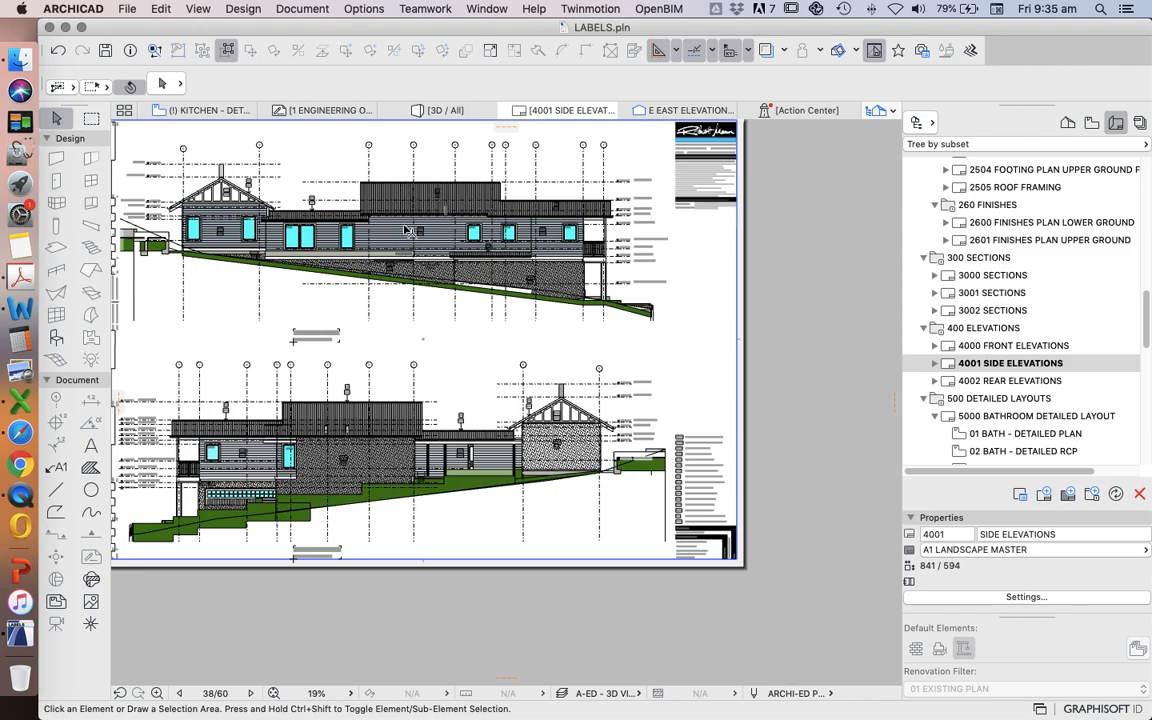
scroll(738, 532, up, 8)
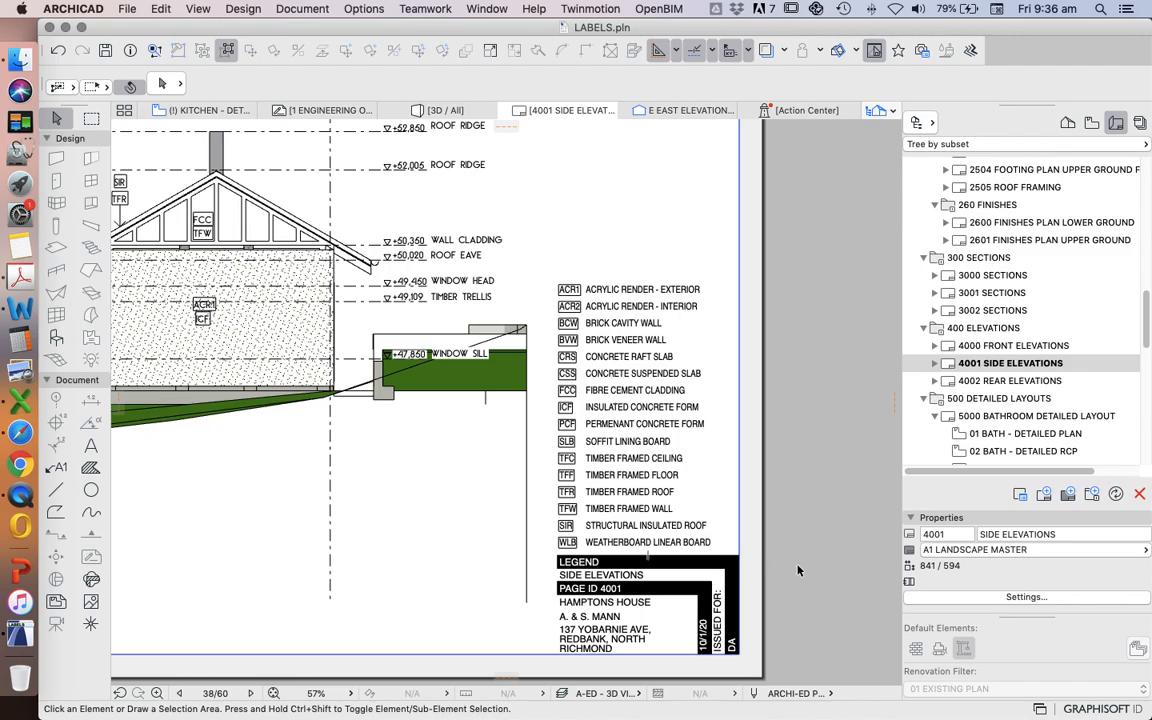
scroll(703, 510, down, 5)
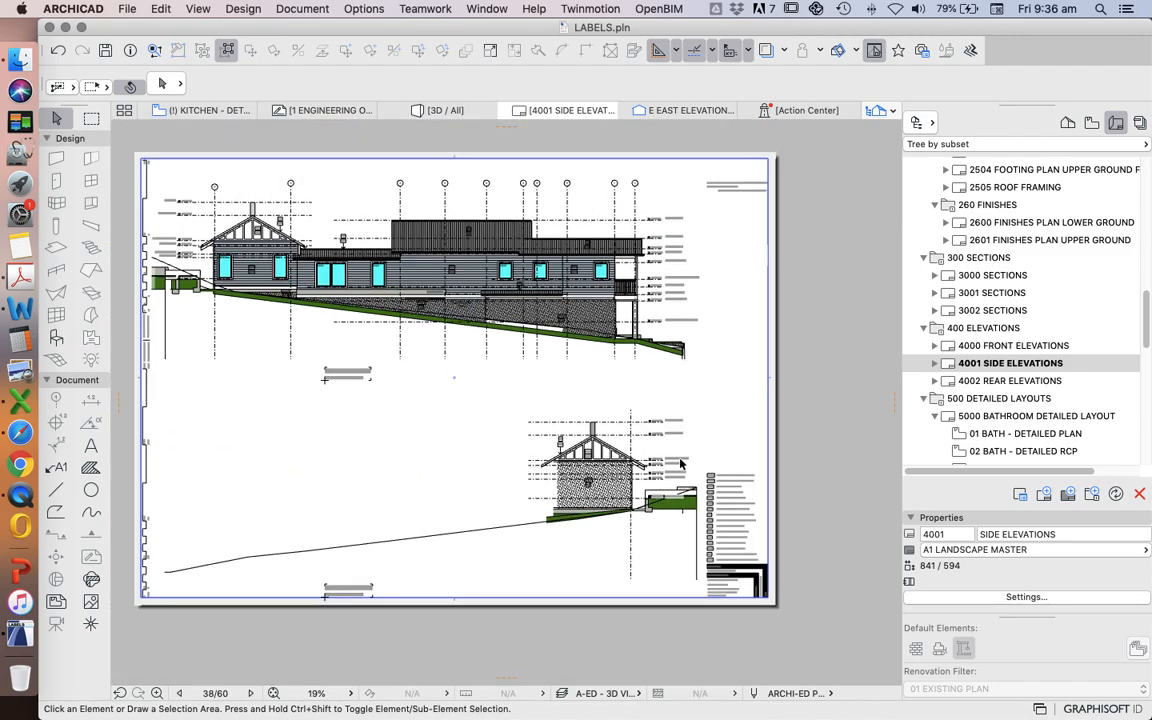
scroll(448, 293, up, 2)
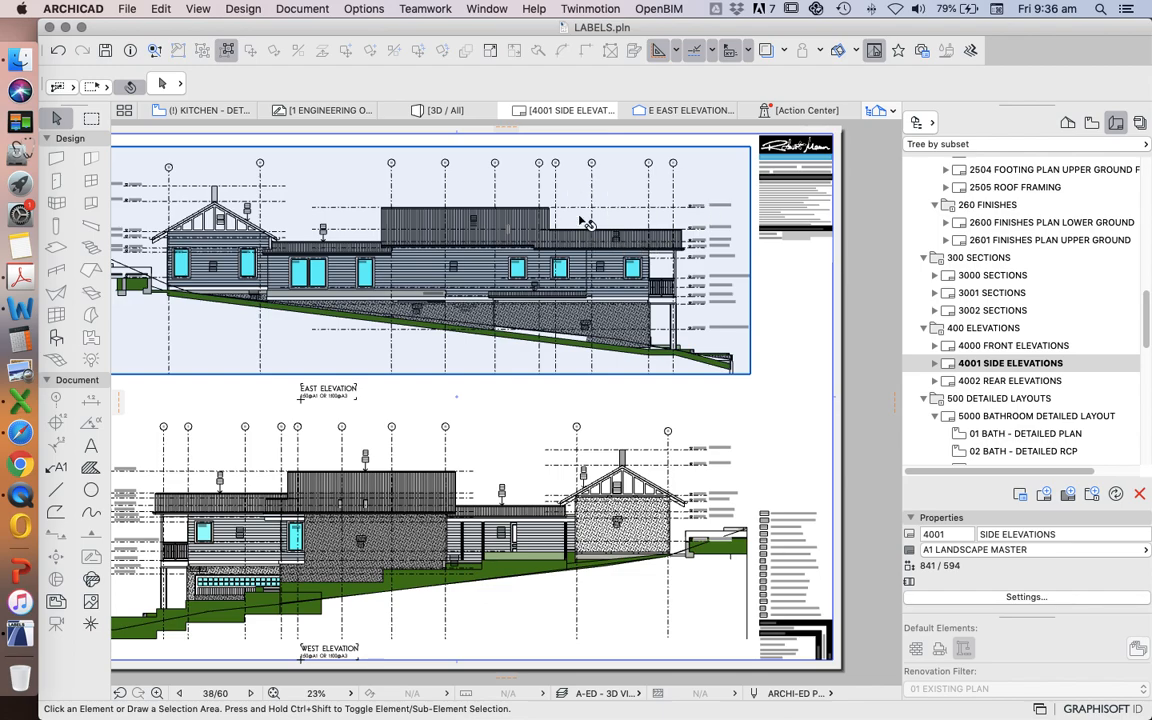
Step: Open the source view of the East Elevation drawing placed on the layout
click(615, 174)
right_click(622, 160)
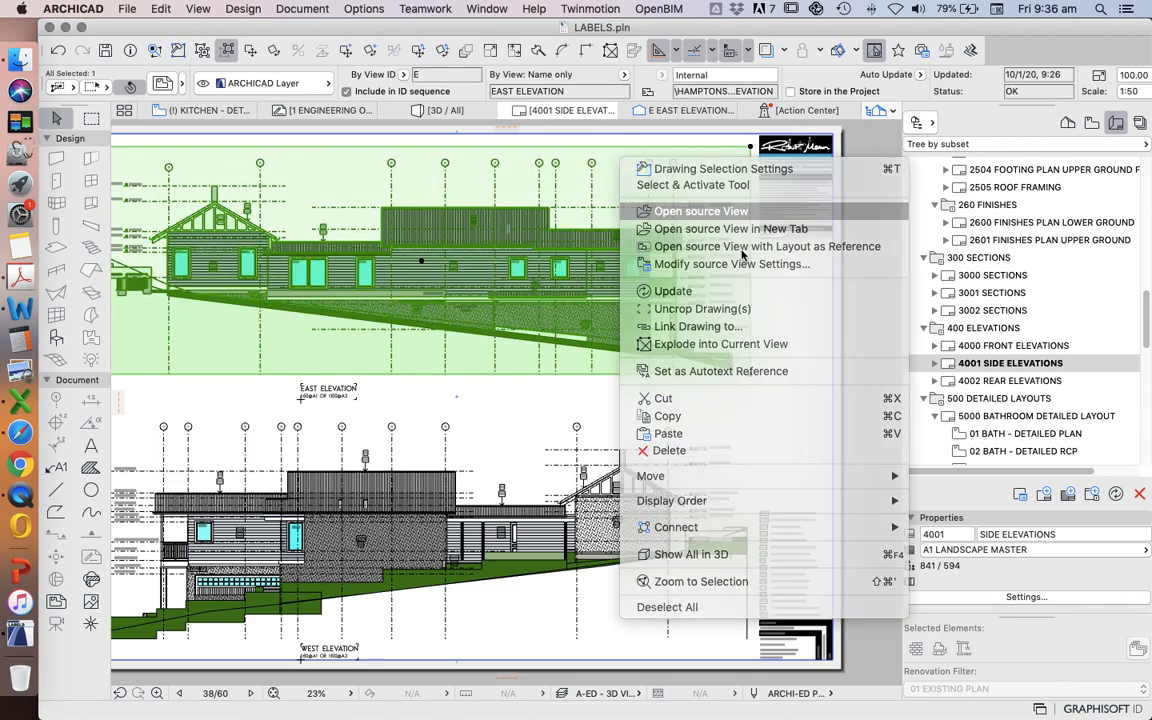
click(680, 212)
Step: Inspect the WLB and TFW text tags on the weatherboard wall between windows W111 and W112
scroll(615, 362, up, 8)
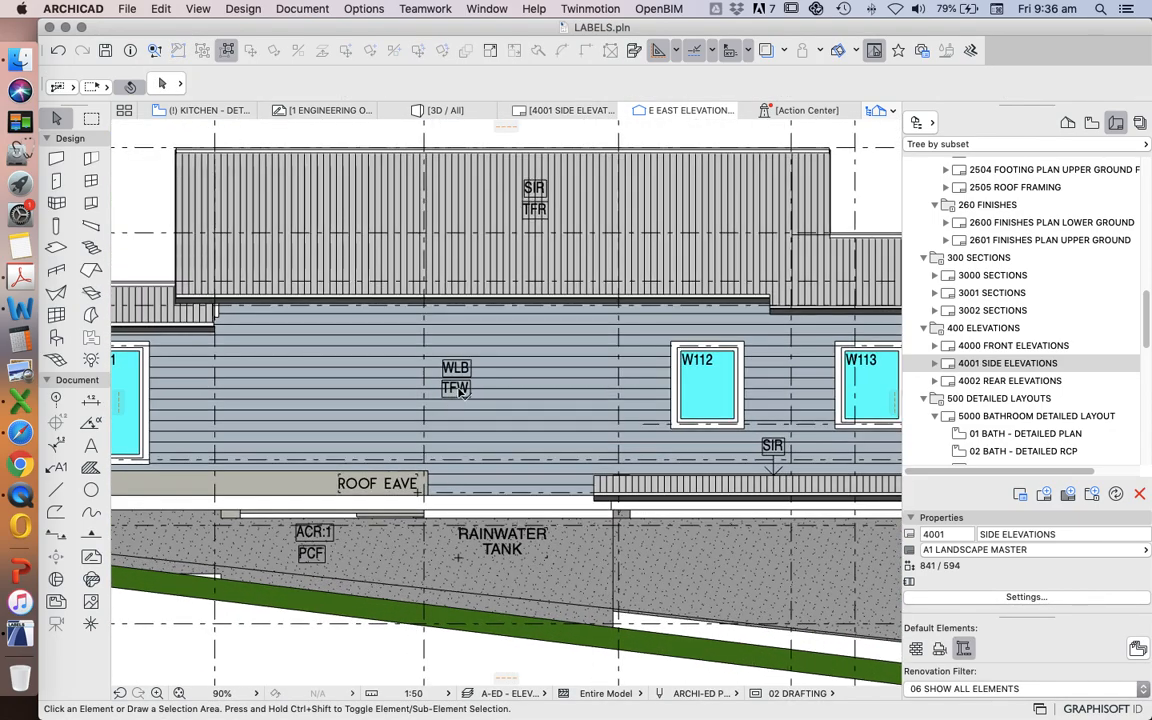
click(466, 373)
click(463, 368)
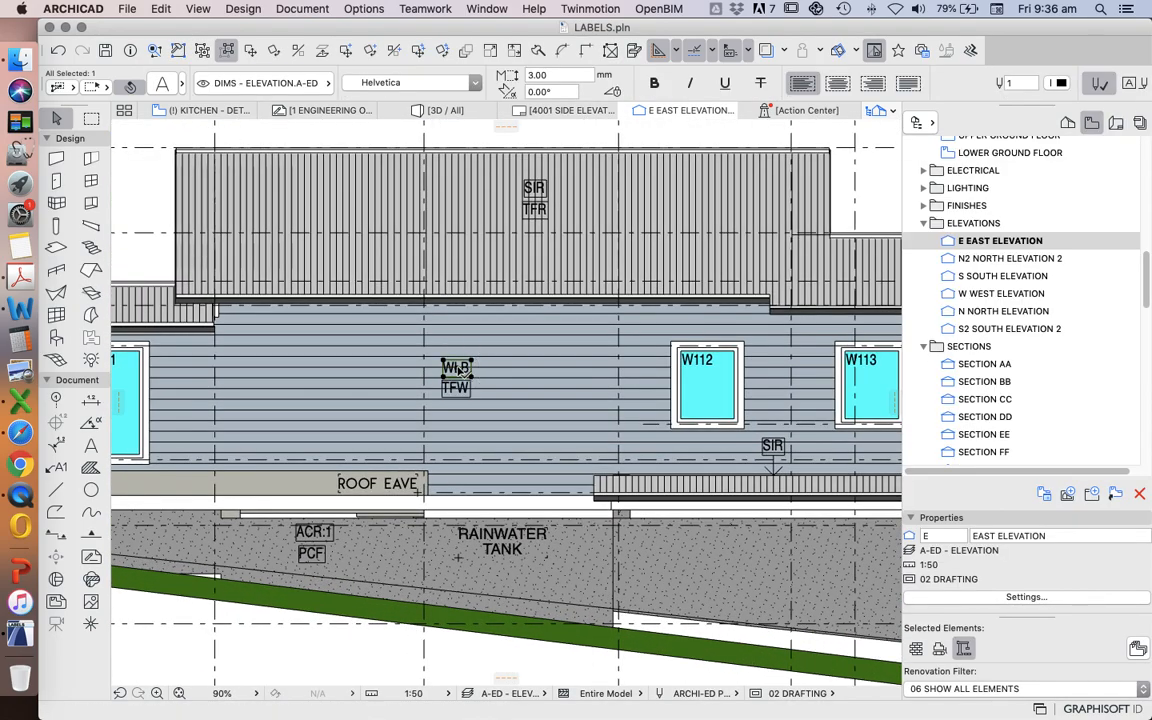
scroll(466, 397, up, 5)
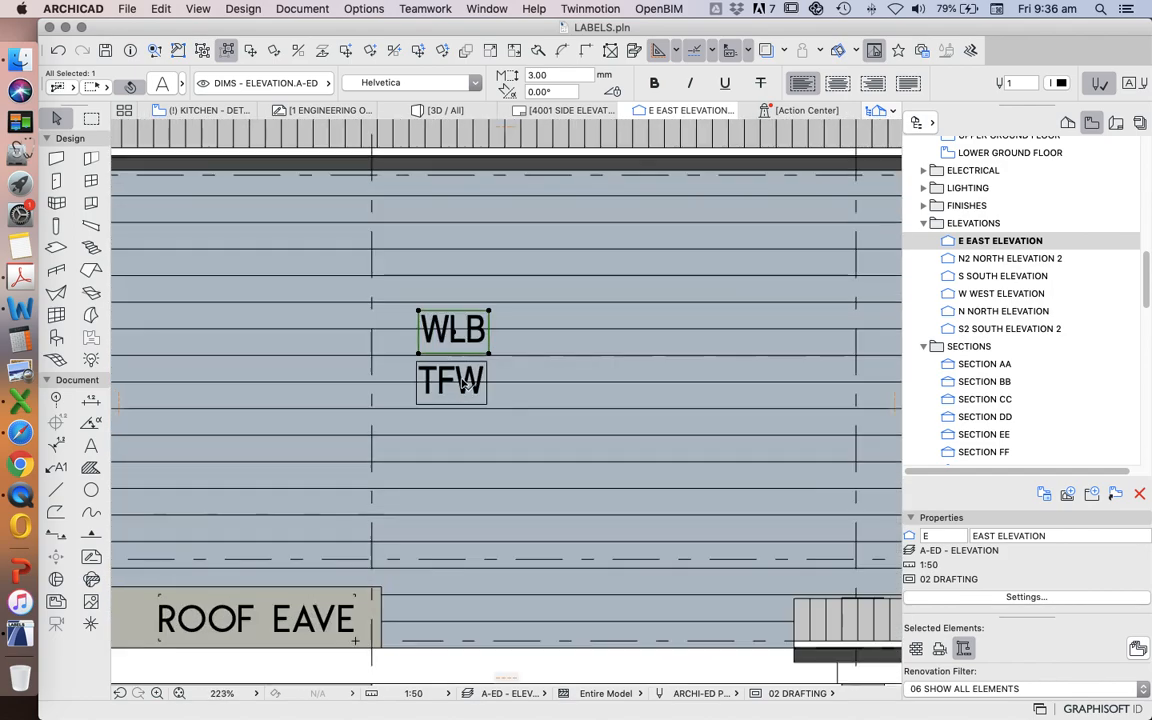
scroll(421, 370, down, 5)
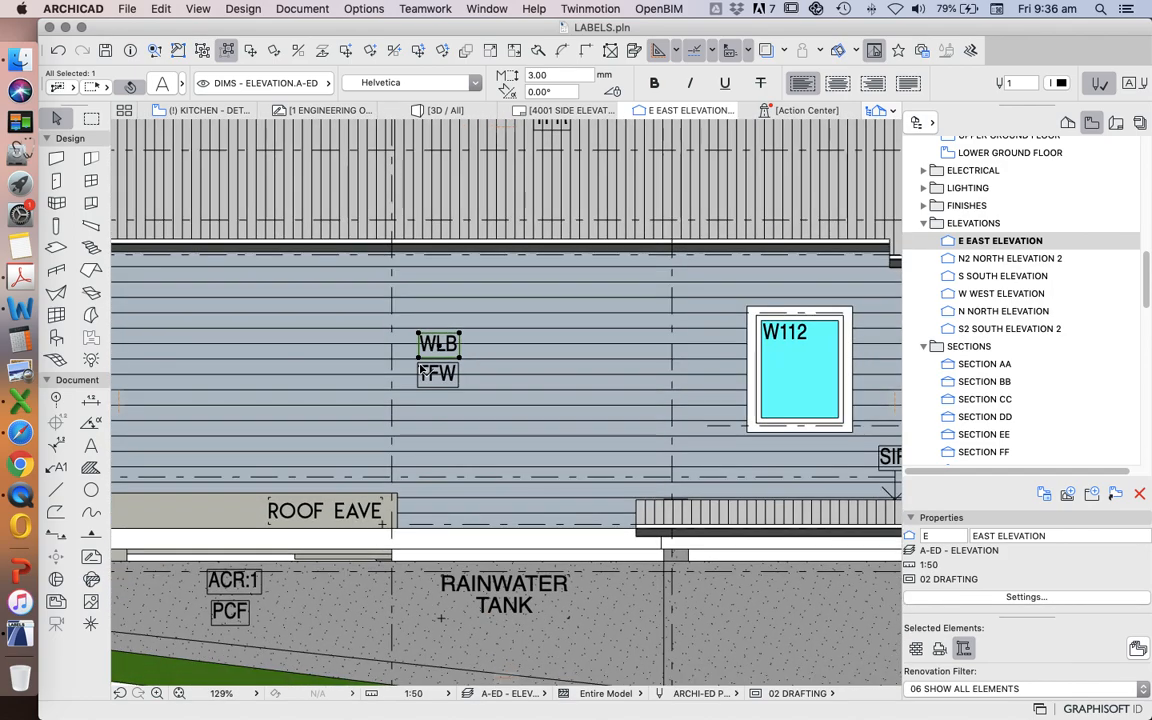
scroll(398, 380, down, 5)
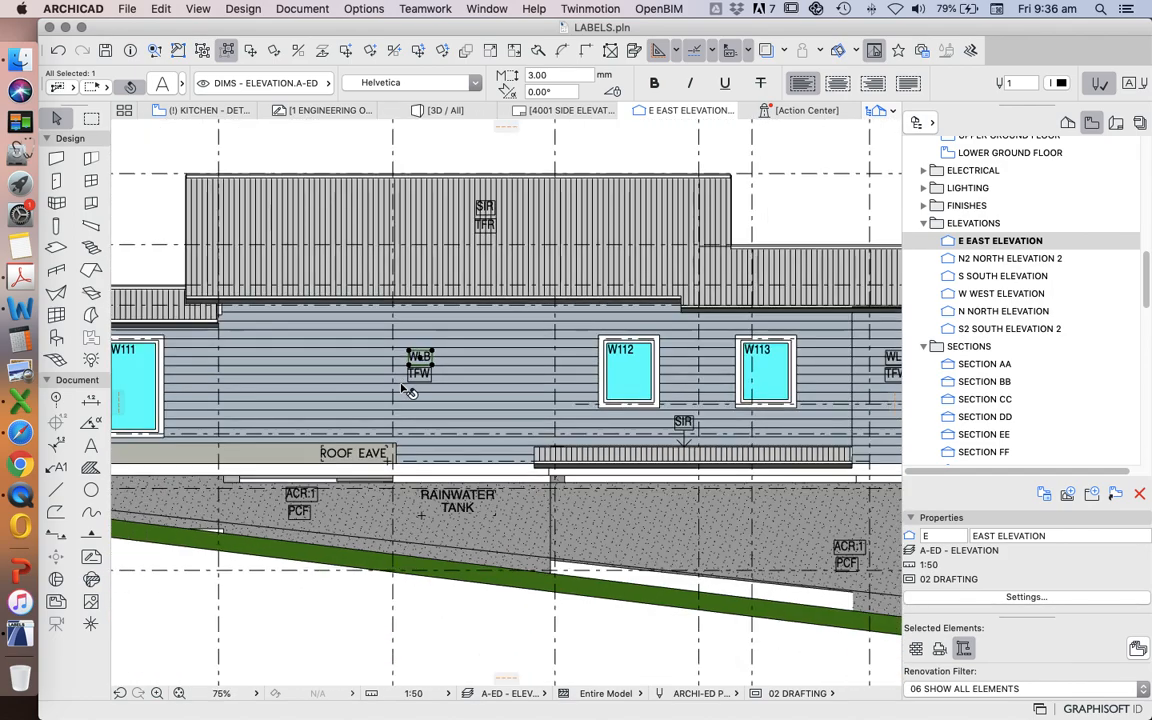
click(434, 281)
scroll(399, 375, up, 8)
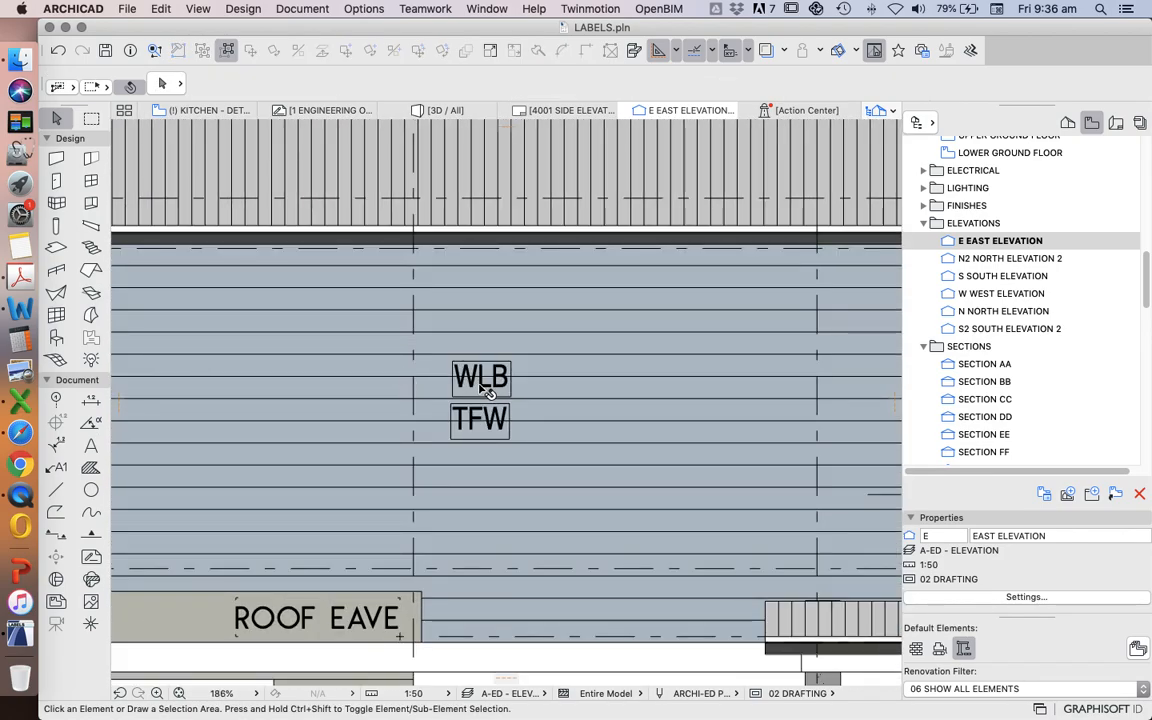
scroll(487, 380, down, 3)
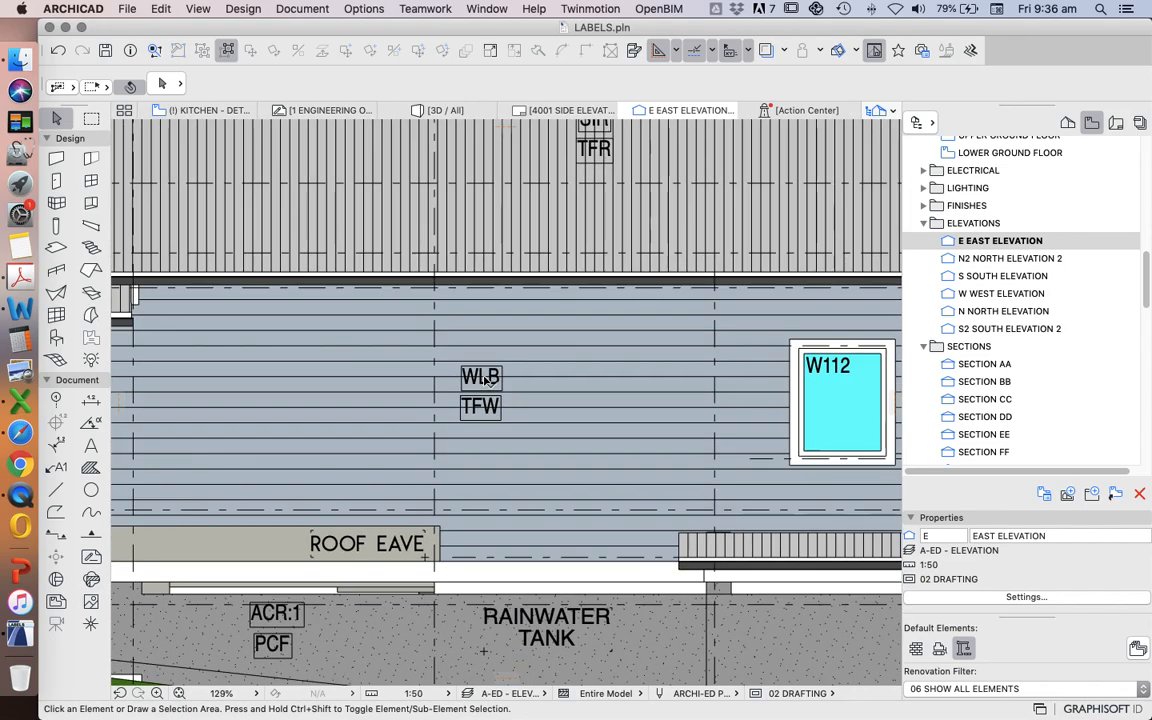
scroll(586, 386, down, 3)
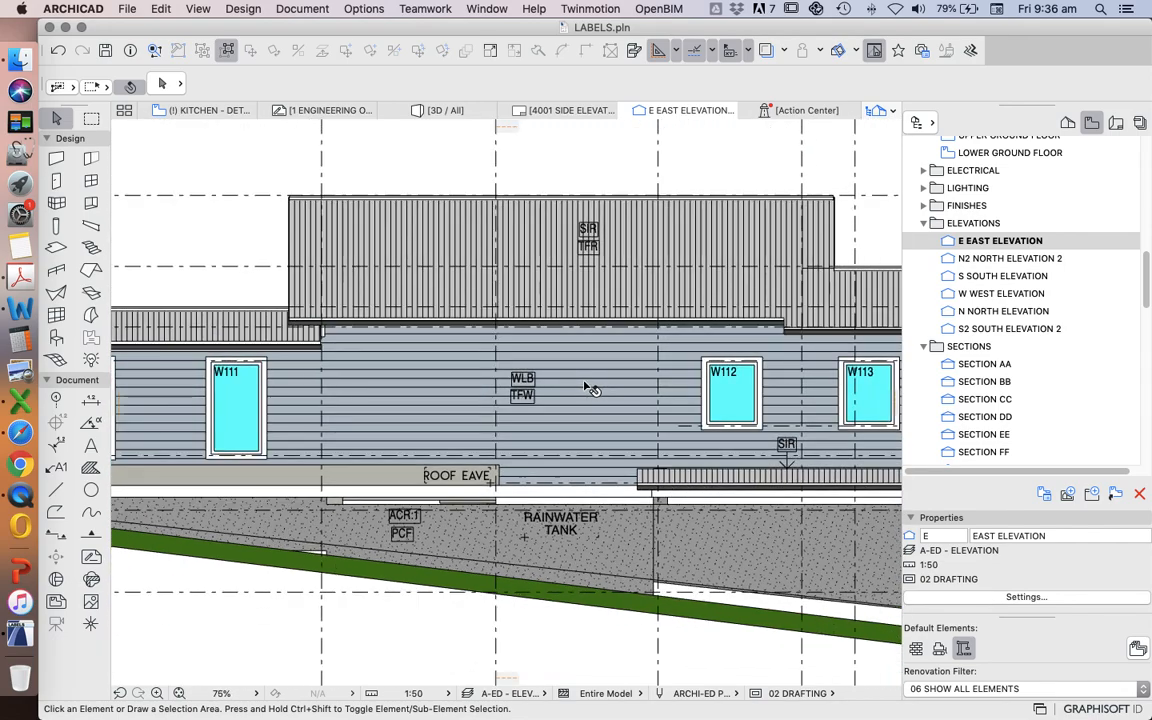
scroll(592, 389, down, 3)
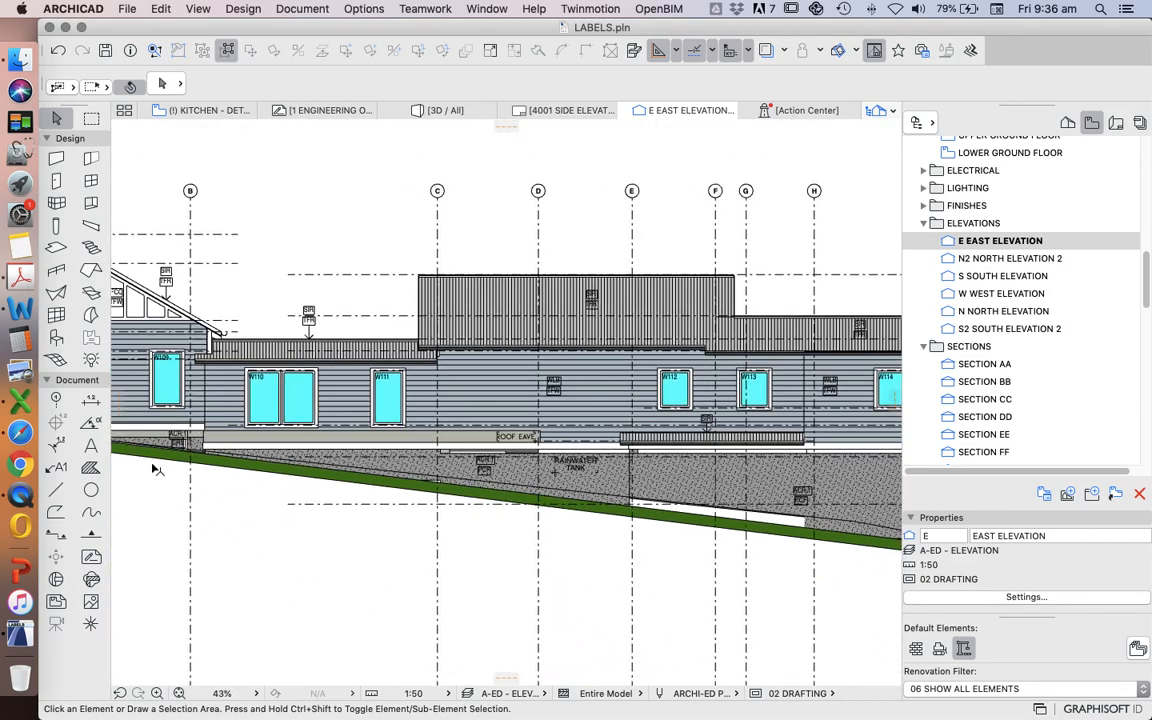
Step: Start a Text / Autotext label and attach it to the edge of the textured lower wall beside the balcony posts
click(57, 469)
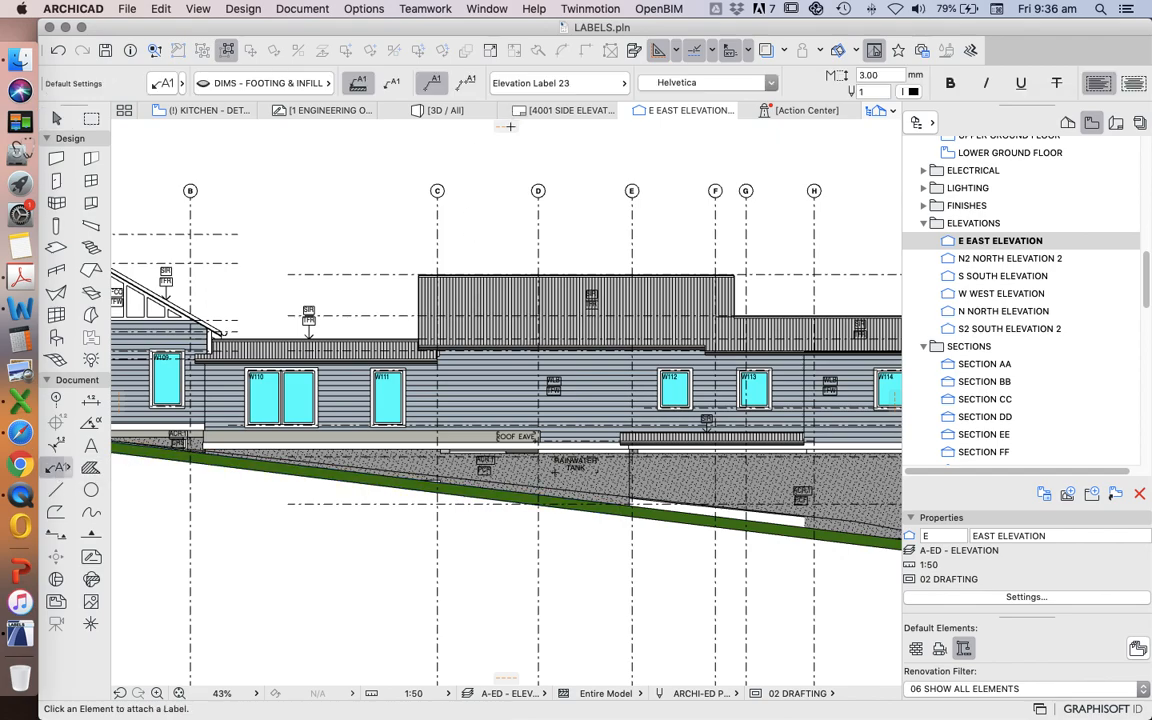
click(533, 88)
click(686, 77)
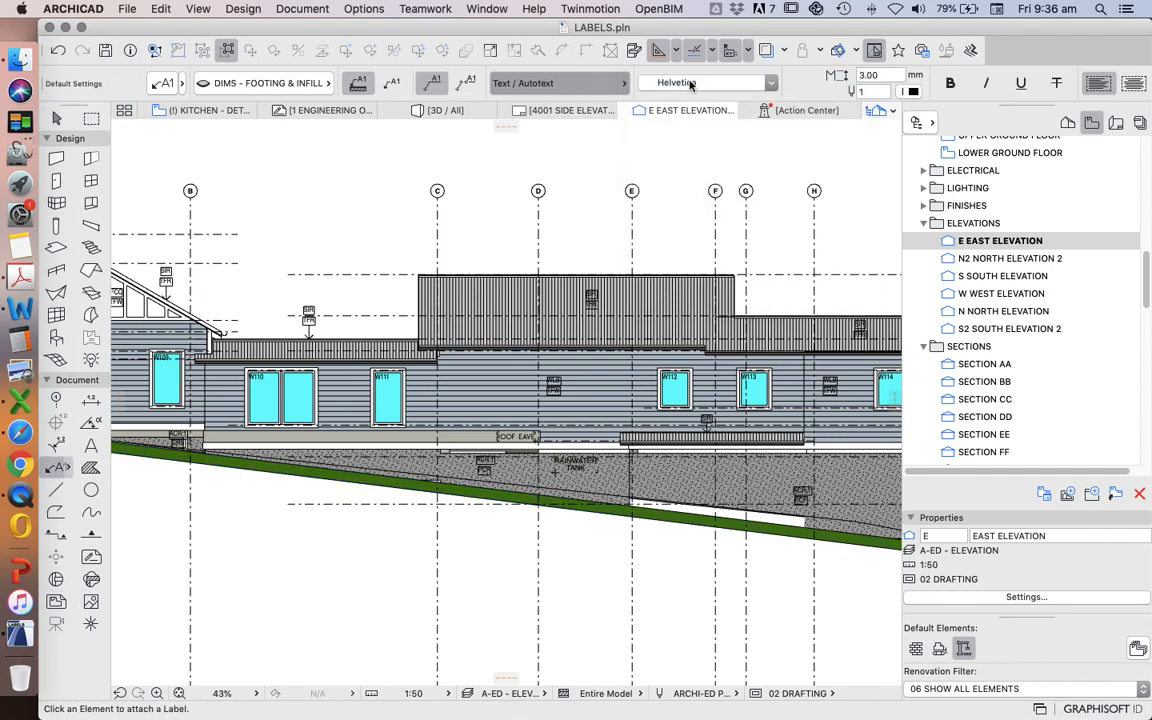
scroll(494, 244, down, 5)
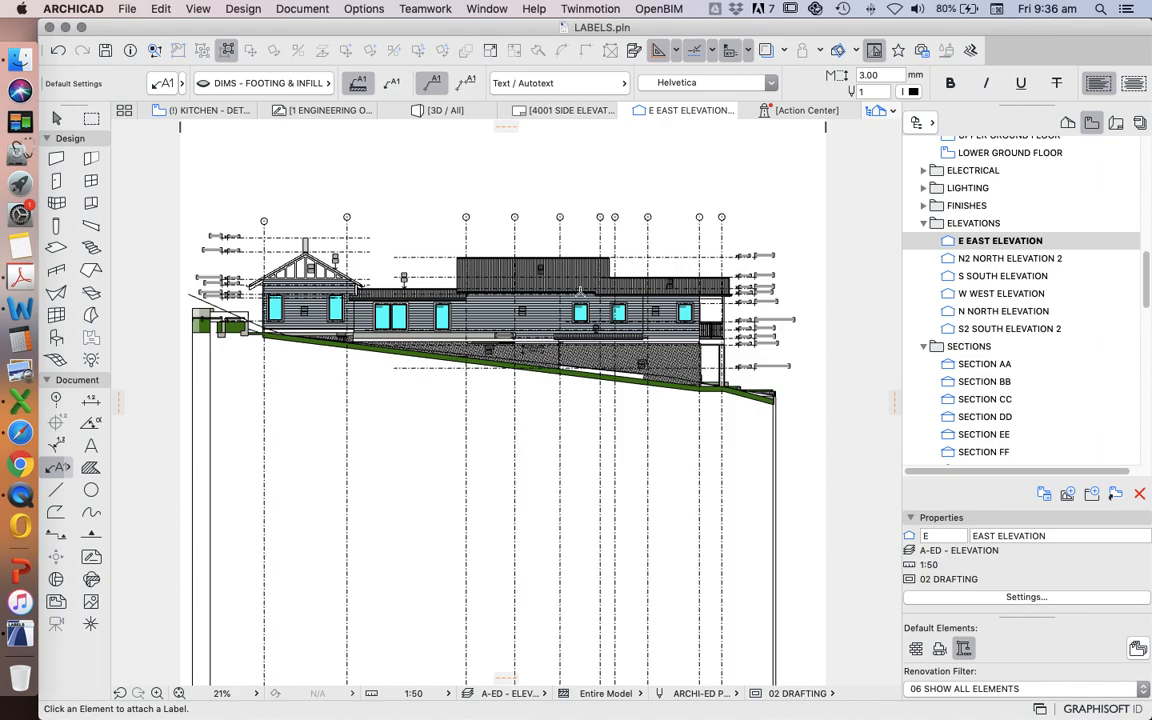
scroll(727, 310, up, 11)
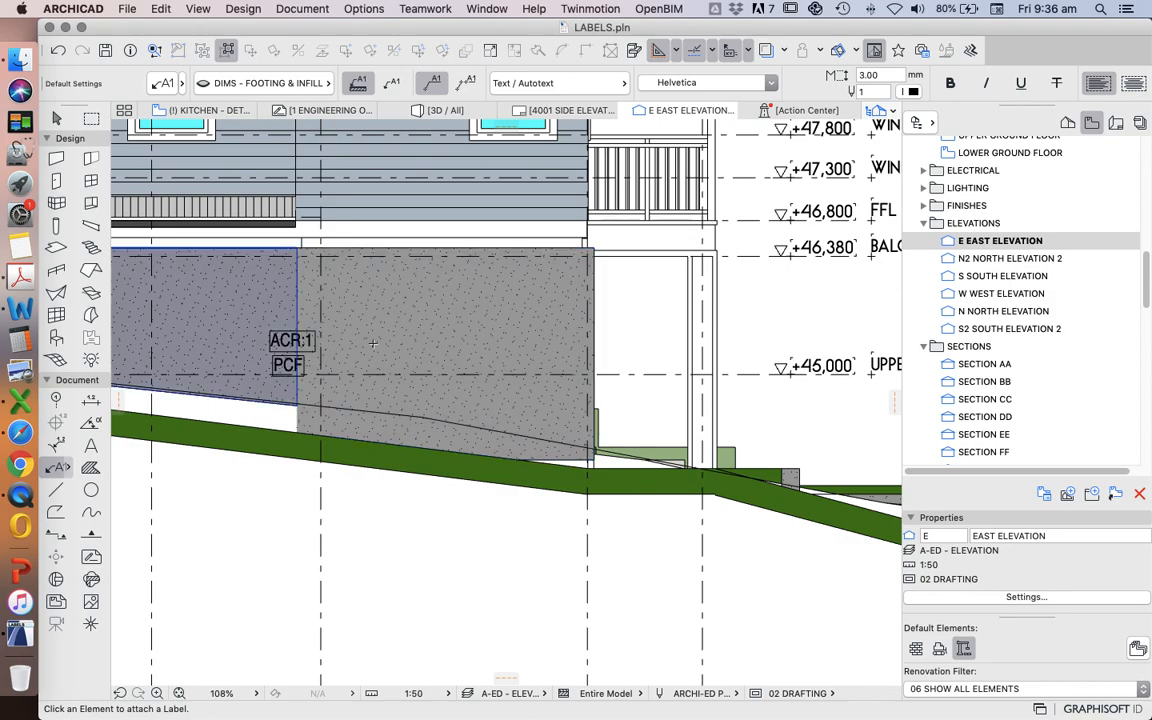
scroll(470, 362, down, 4)
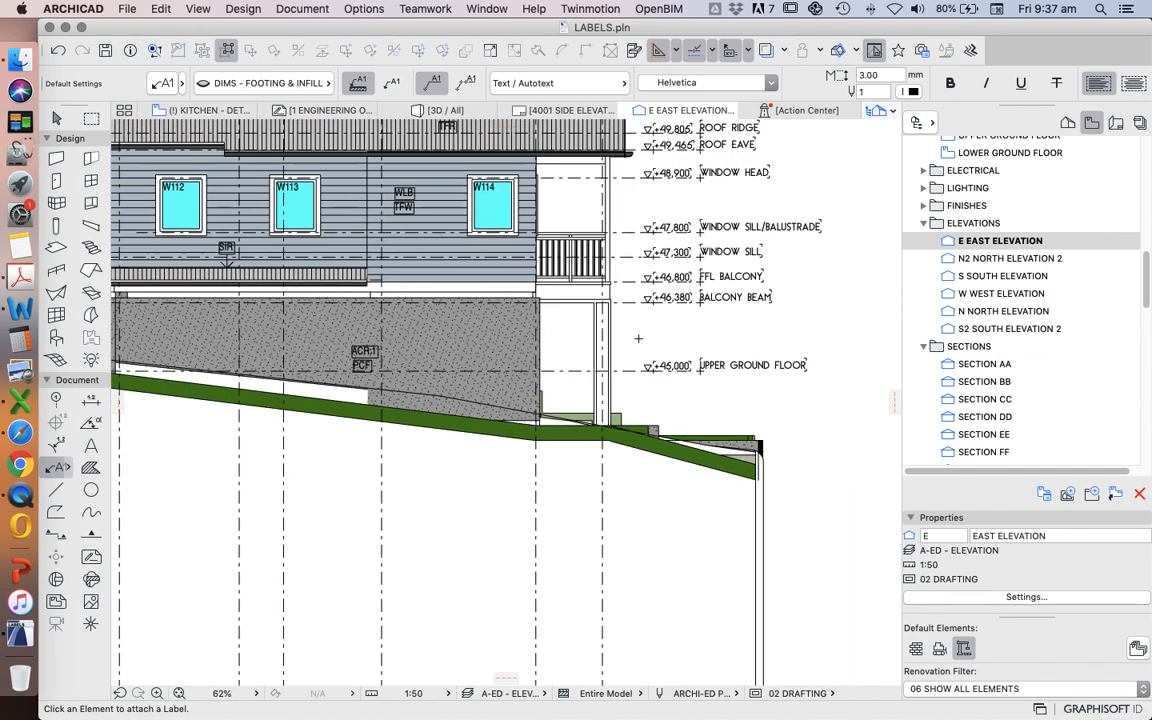
scroll(638, 338, up, 5)
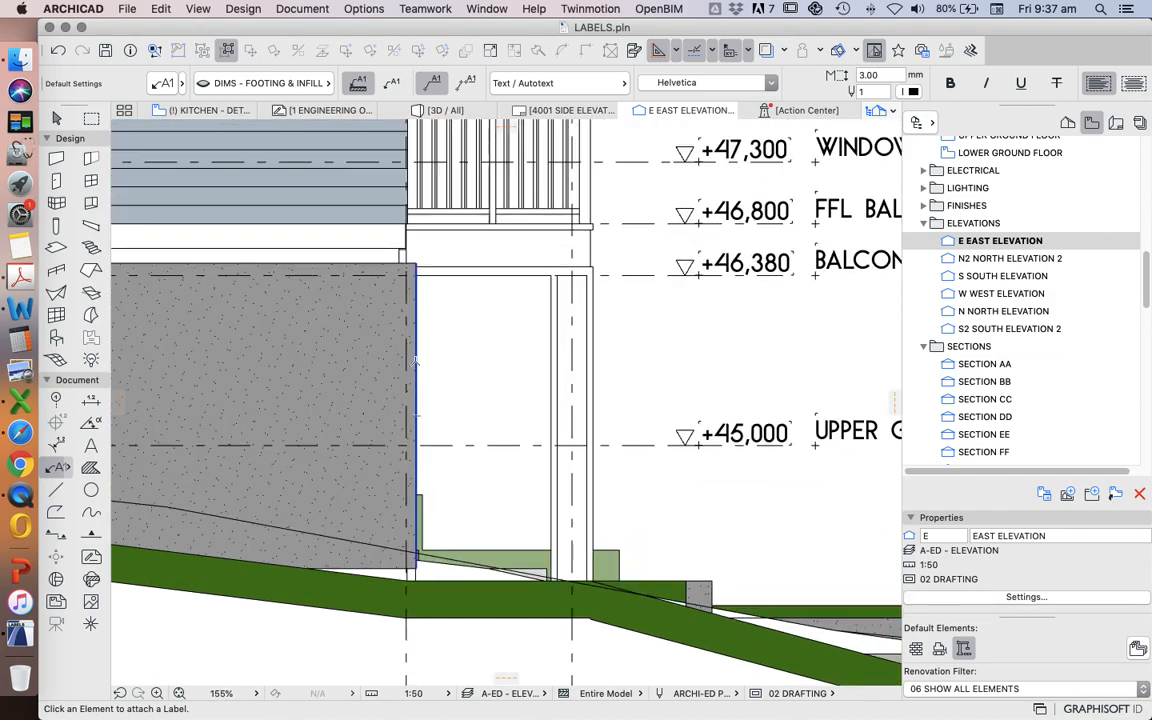
click(414, 360)
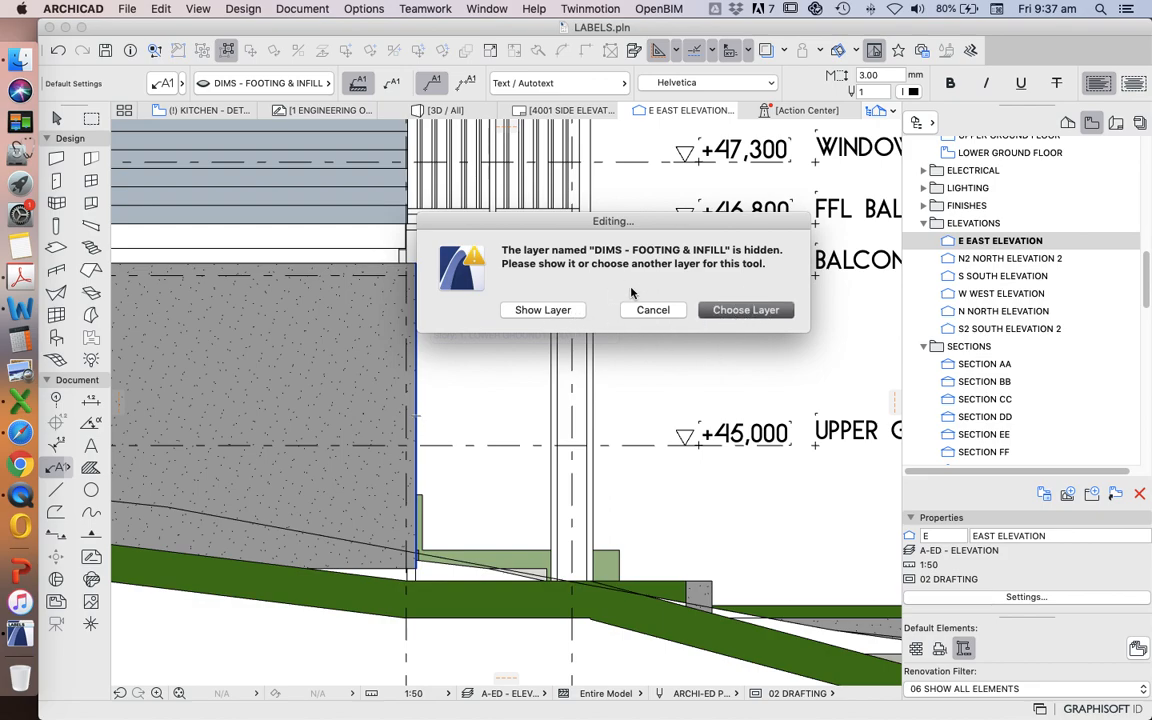
Step: Choose the layer NOTES - FINISHES TAGS.A-ED for the label in place of the hidden one and place it
click(745, 310)
click(509, 632)
scroll(828, 379, down, 10)
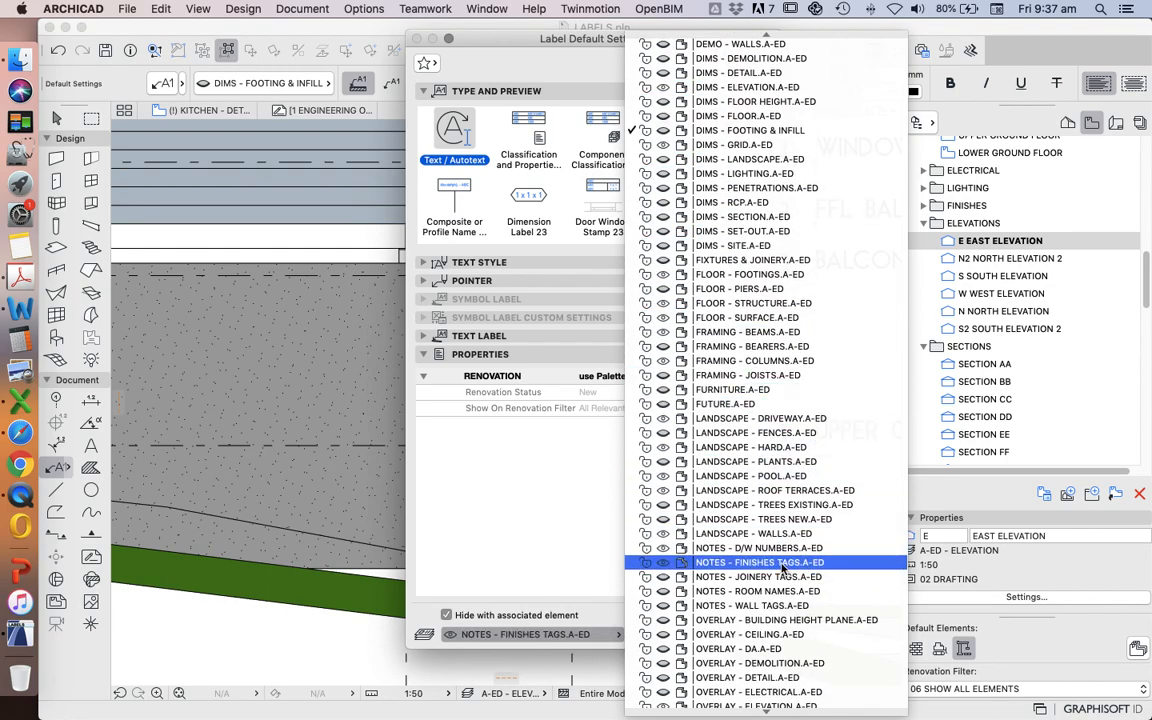
click(783, 564)
click(741, 634)
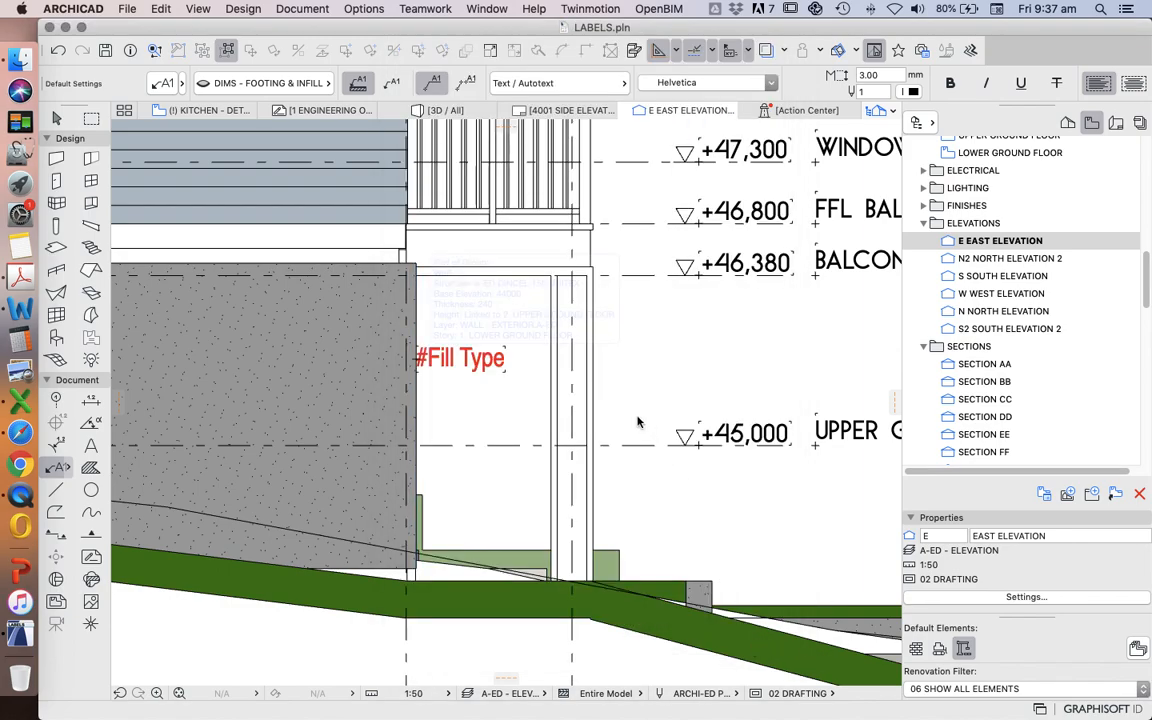
Step: Give the placed wall label a solid-line pointer and set its text pen to 1
shift+click(500, 362)
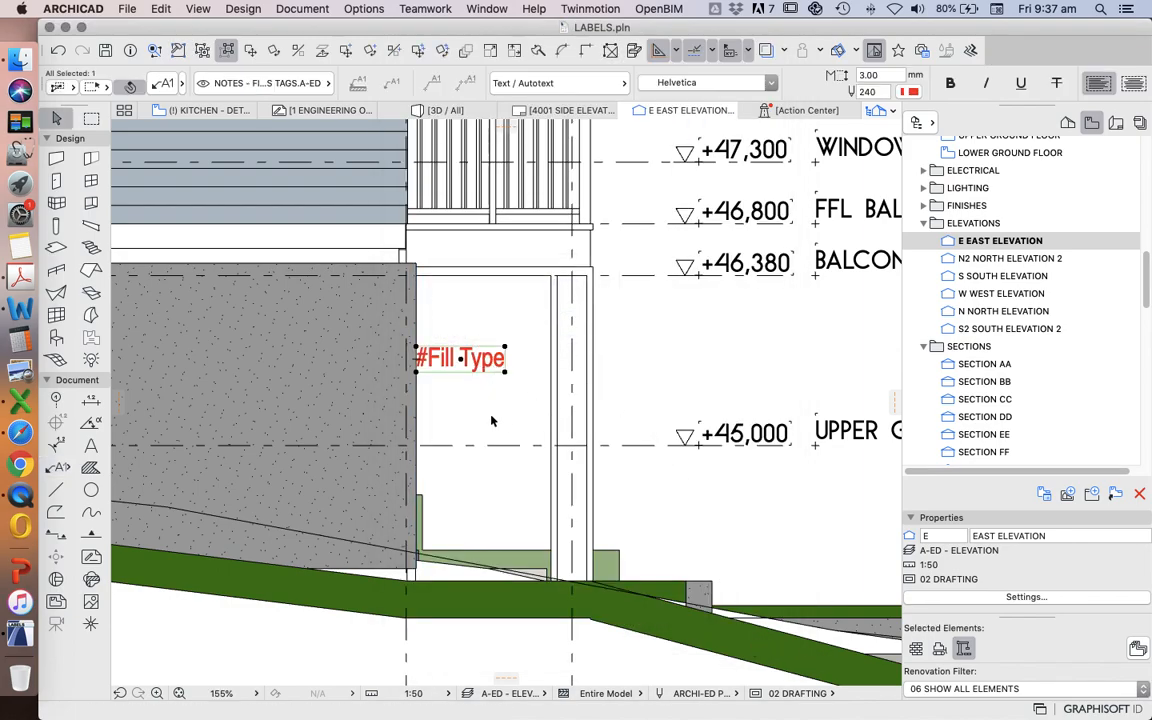
click(167, 85)
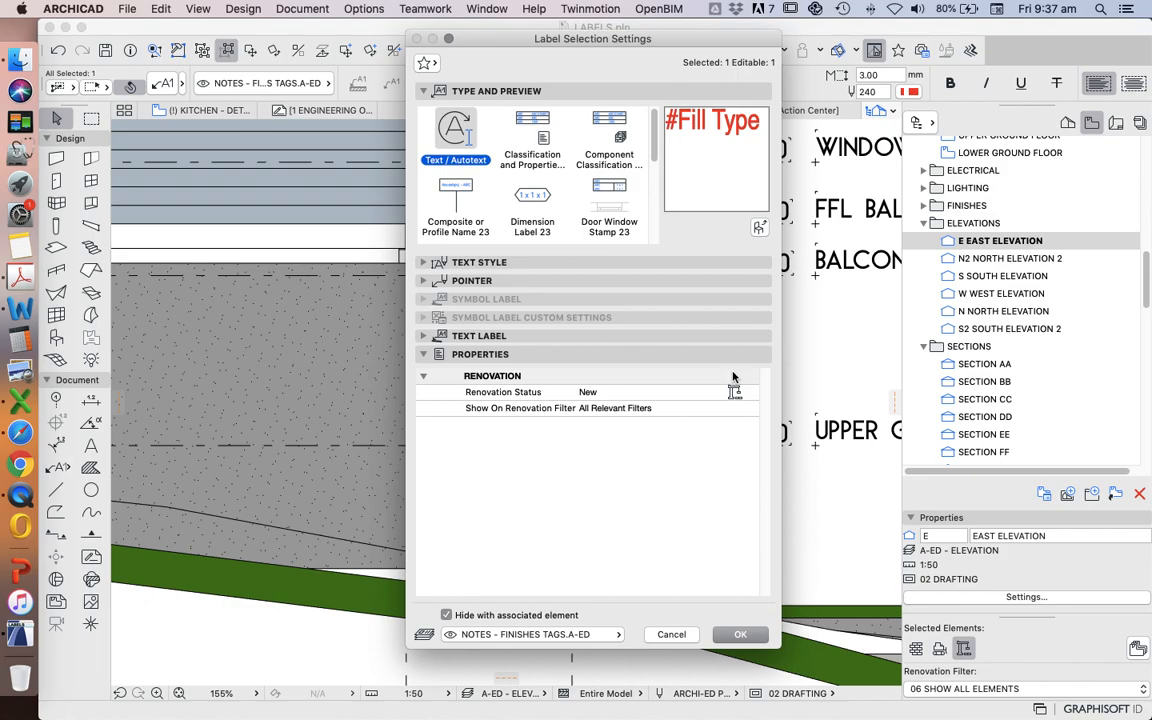
click(420, 281)
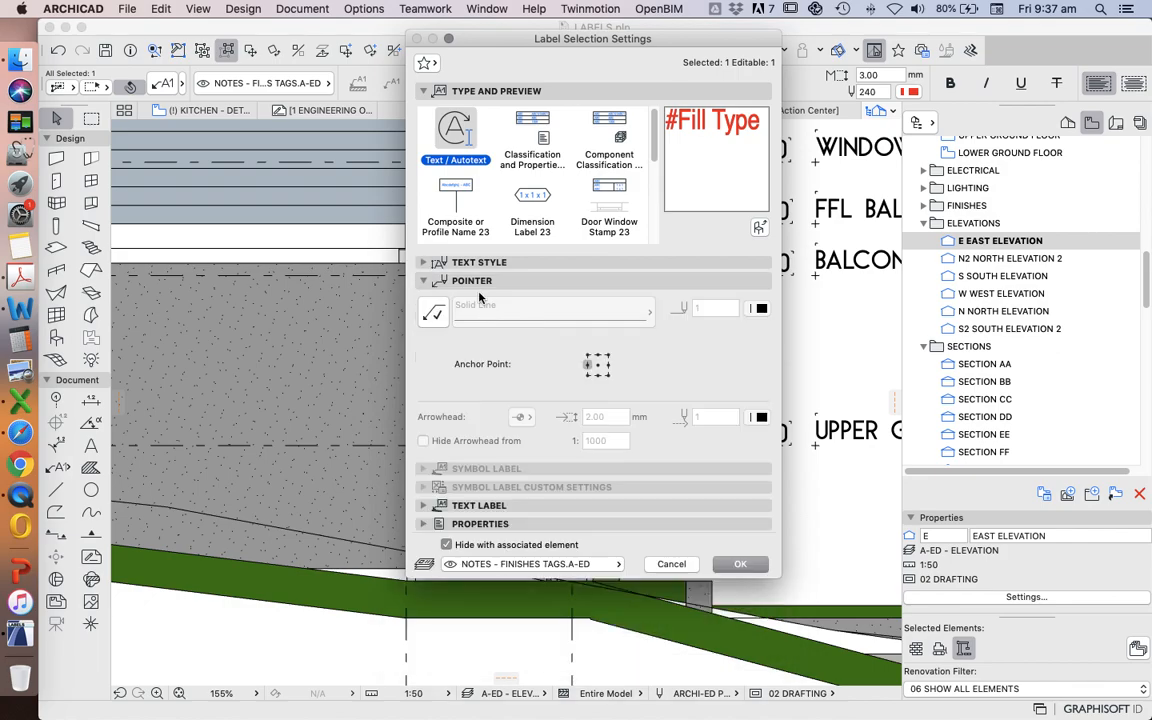
click(434, 315)
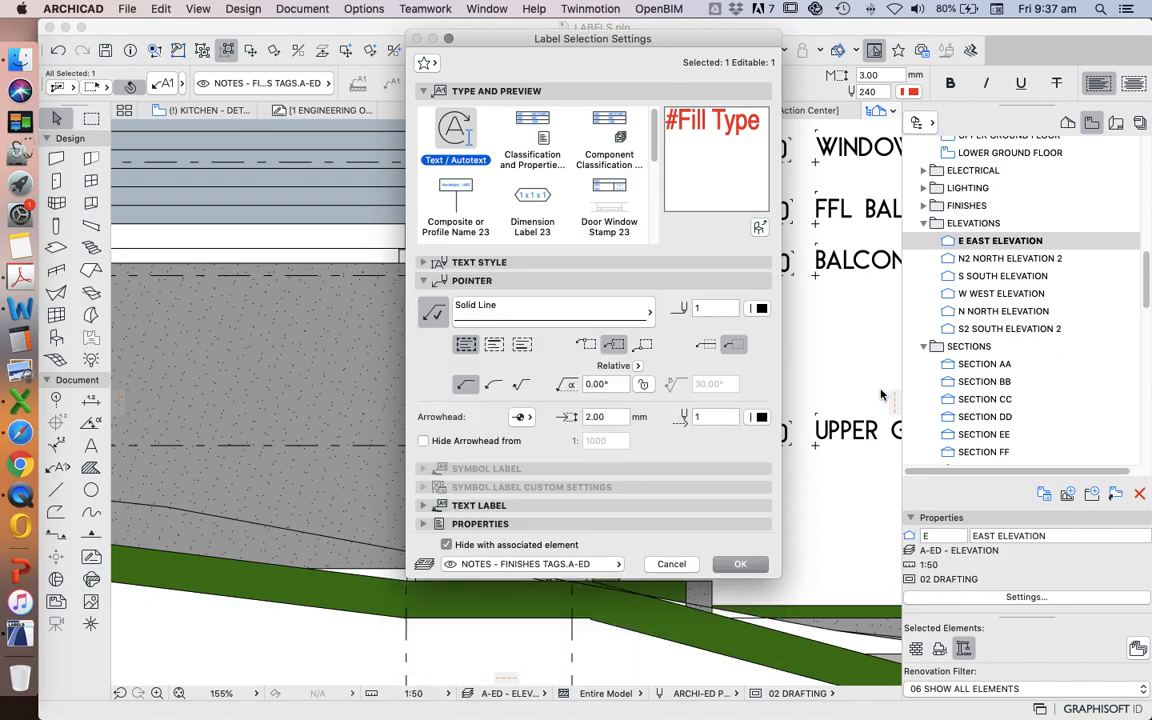
click(429, 264)
click(762, 310)
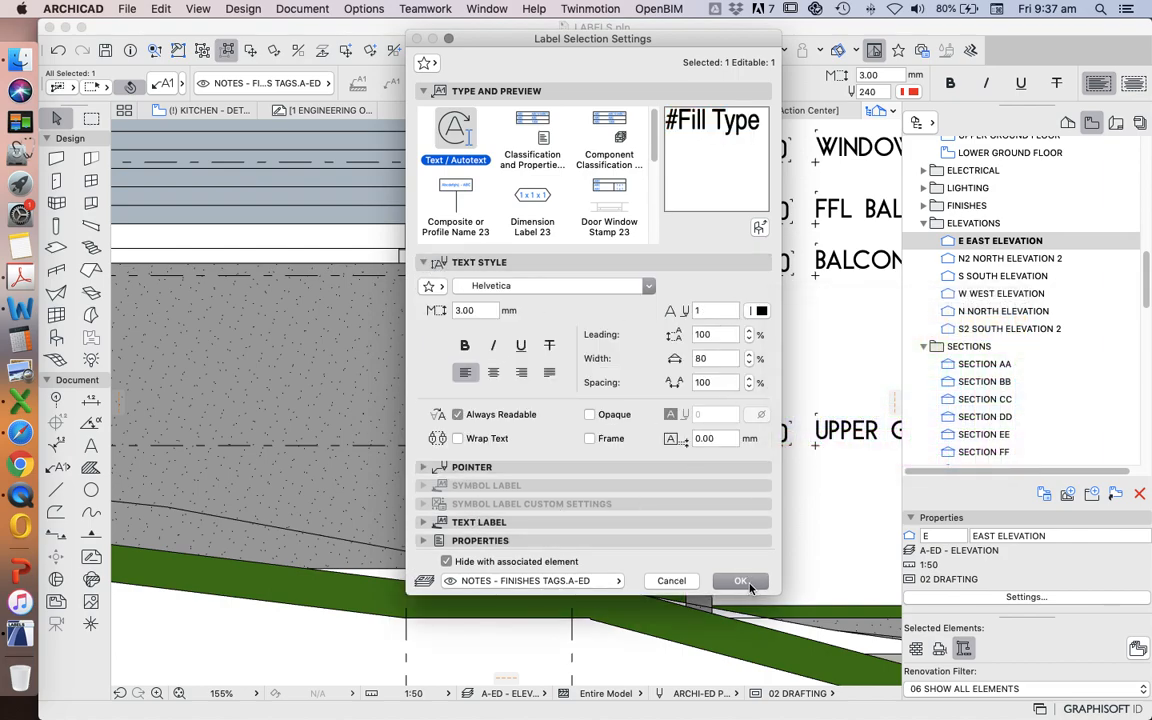
click(749, 586)
click(550, 371)
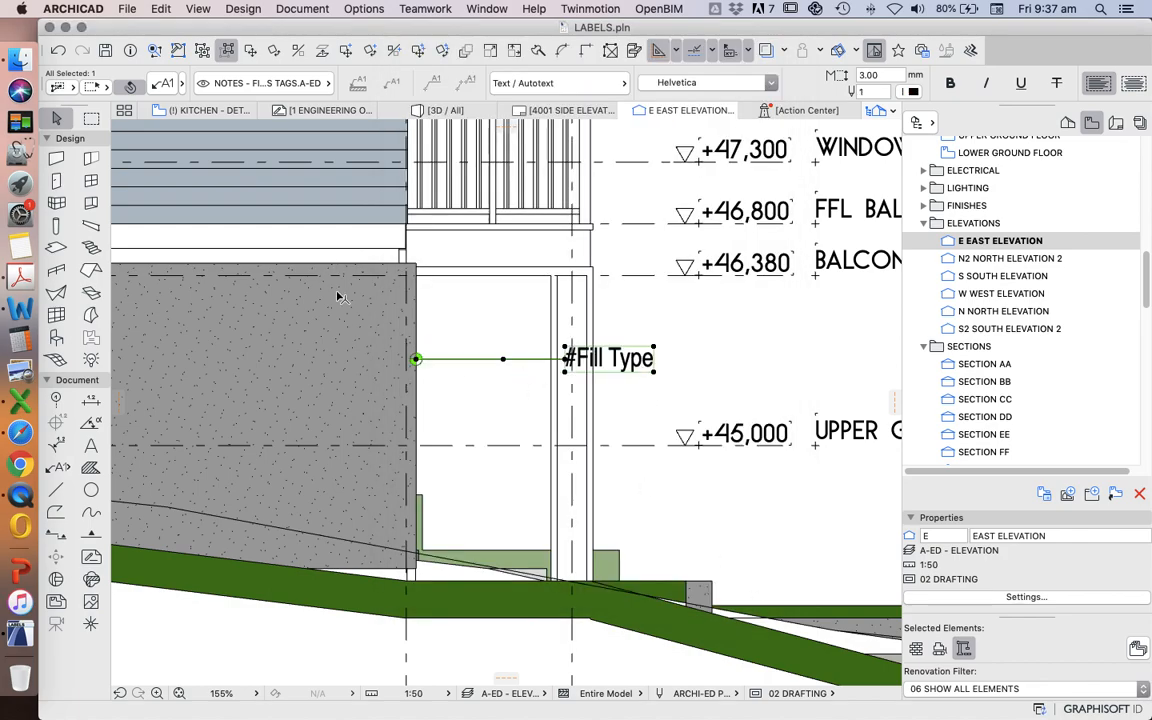
scroll(430, 362, up, 5)
scroll(411, 365, down, 2)
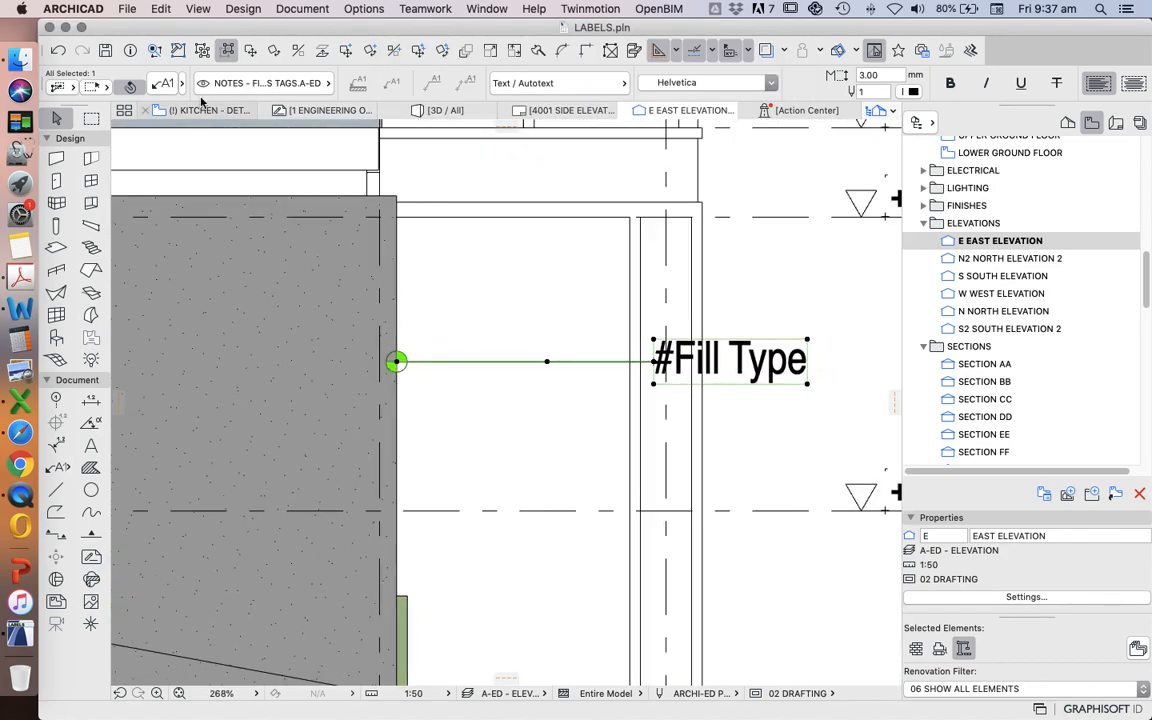
Step: Add an open arrowhead to the pointer line of the #Fill Type wall label
double_click(683, 392)
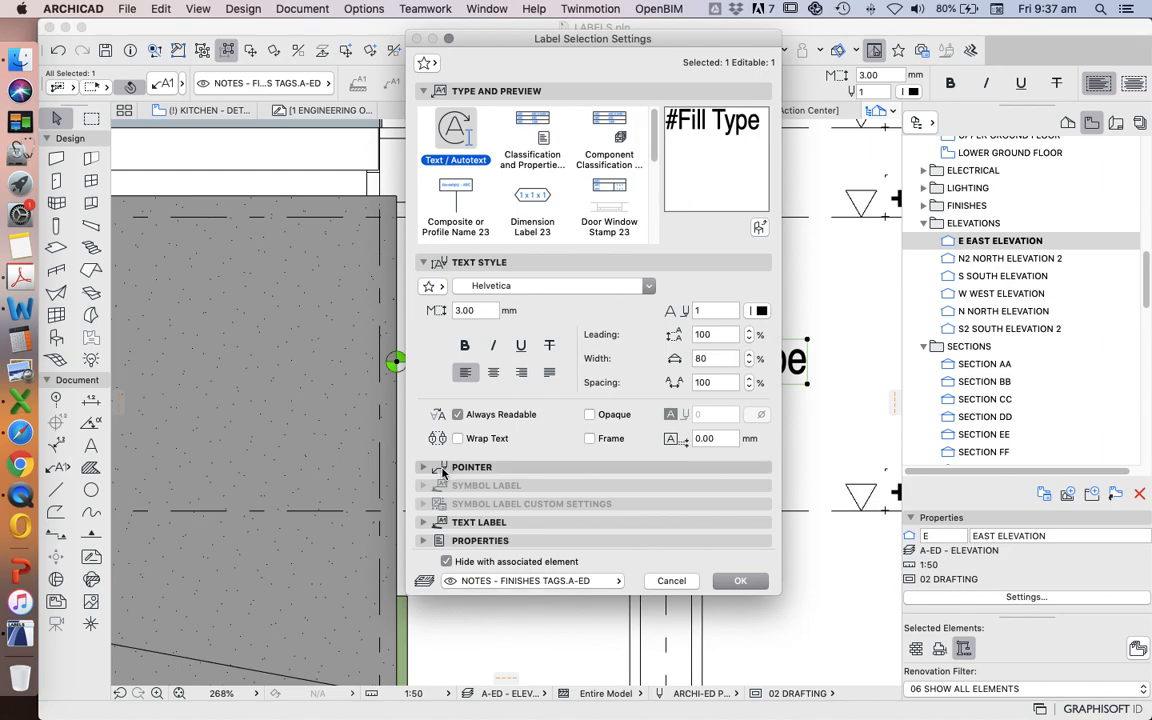
click(578, 467)
click(521, 417)
click(599, 448)
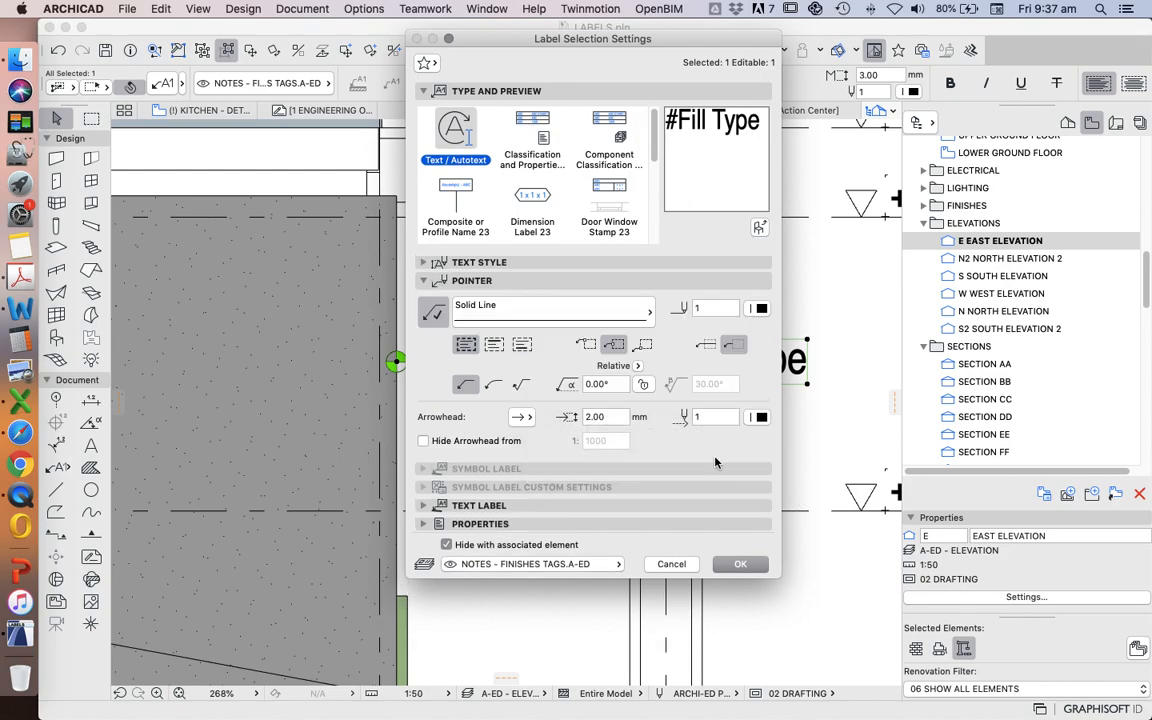
click(625, 416)
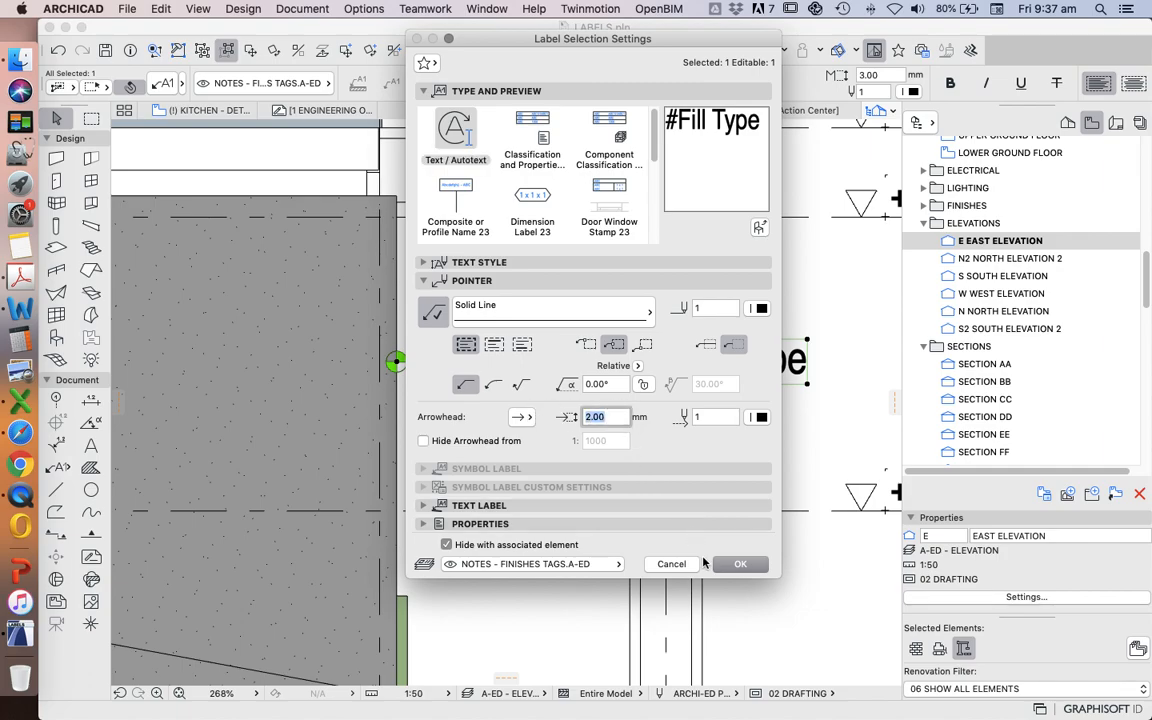
click(740, 564)
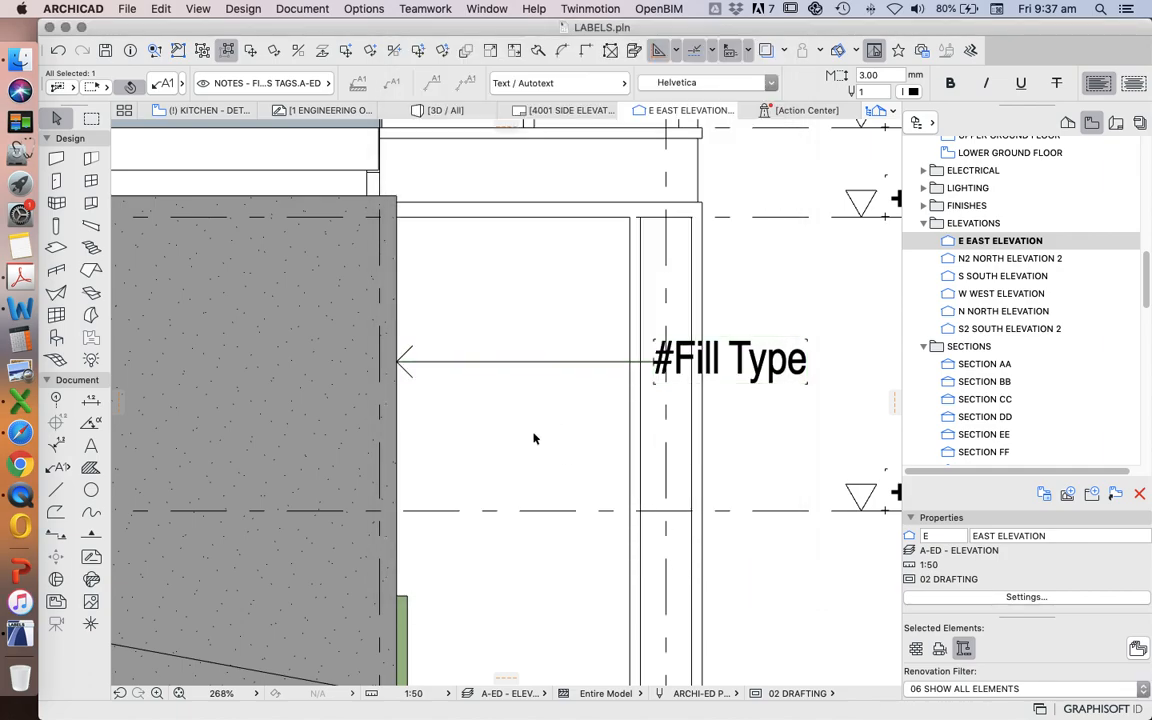
click(532, 432)
scroll(514, 404, down, 5)
scroll(675, 418, up, 4)
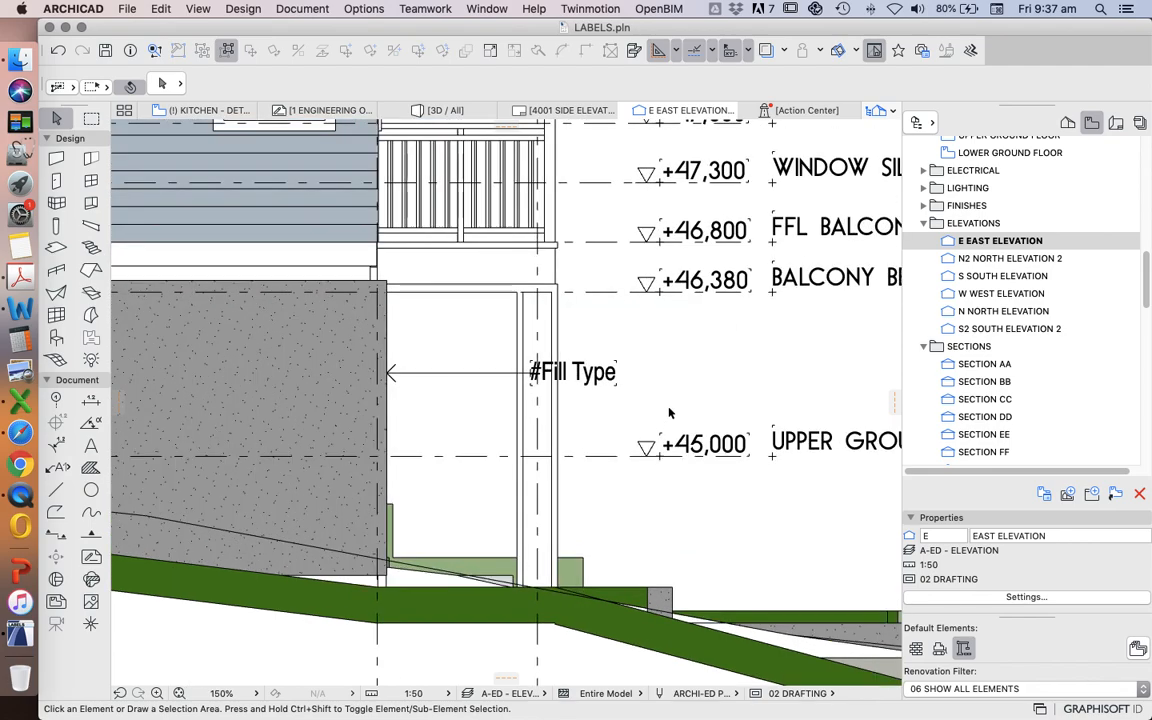
Step: Move the #Fill Type label text away from the wall so it sits clear of the outer balcony post
click(505, 368)
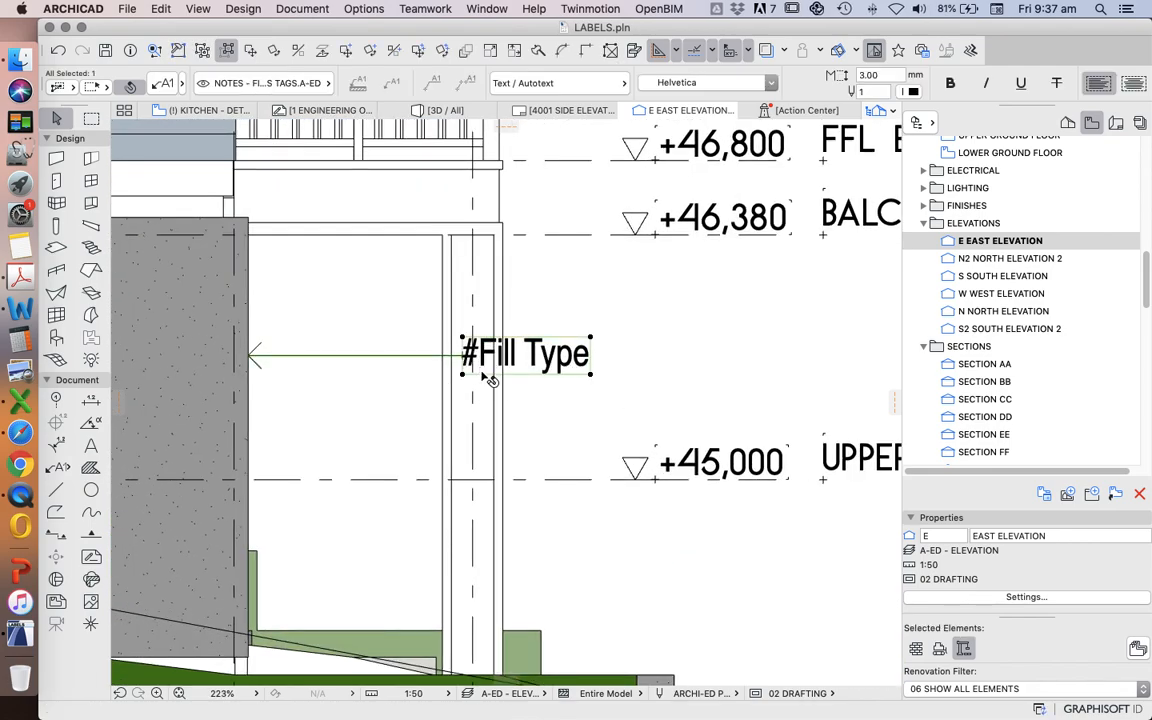
scroll(527, 408, down, 3)
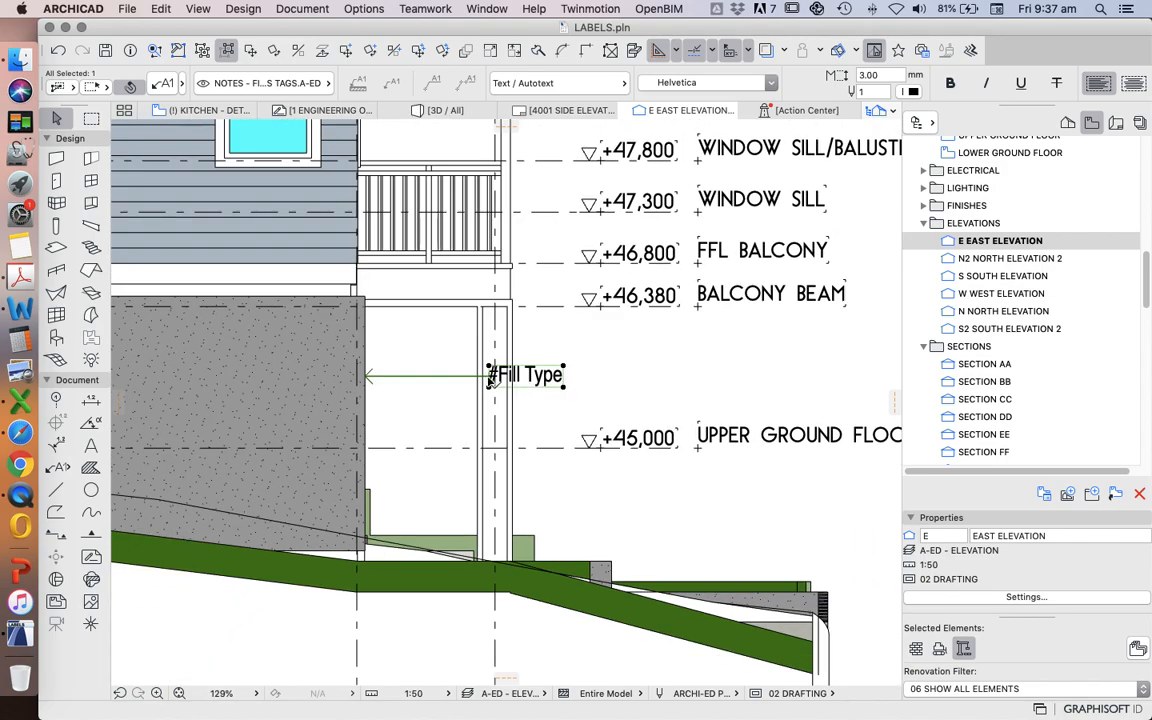
click(490, 378)
key(Escape)
click(490, 378)
click(490, 378)
click(557, 453)
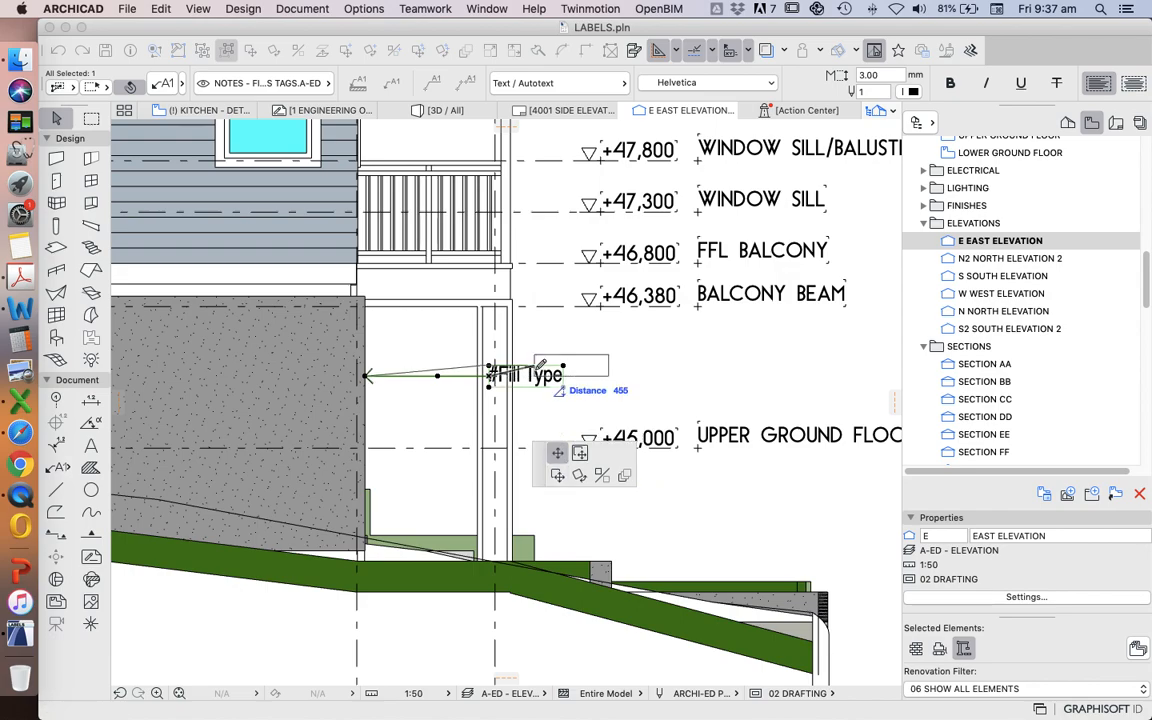
click(589, 365)
click(233, 327)
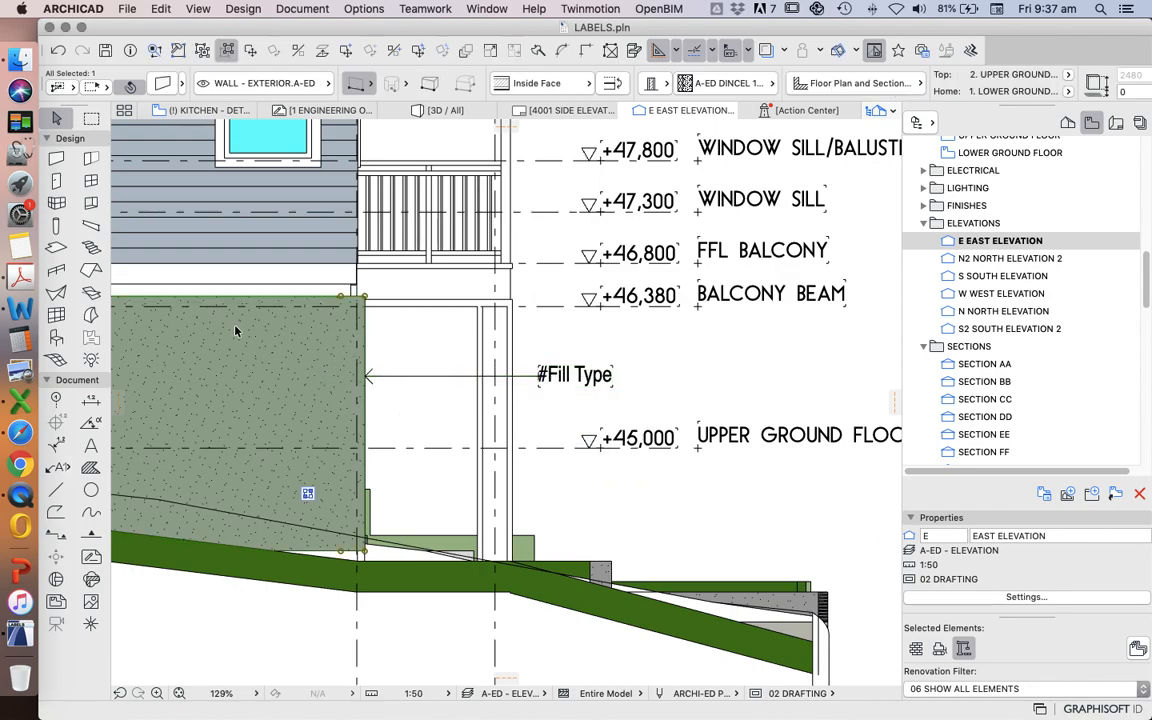
key(Escape)
Step: Replace the label's #Fill Type text with the pasted specification starting "155mm Dincel permanent concrete formwork to engineer's detail"
scroll(545, 345, up, 3)
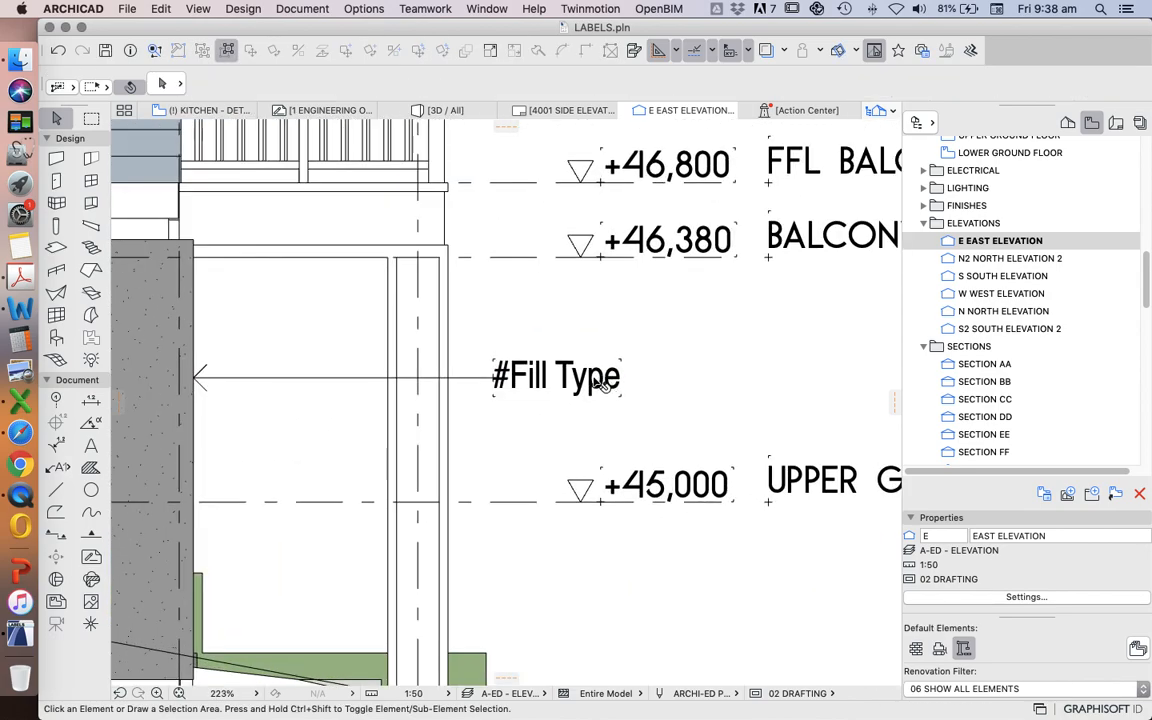
scroll(626, 400, down, 3)
scroll(622, 395, up, 3)
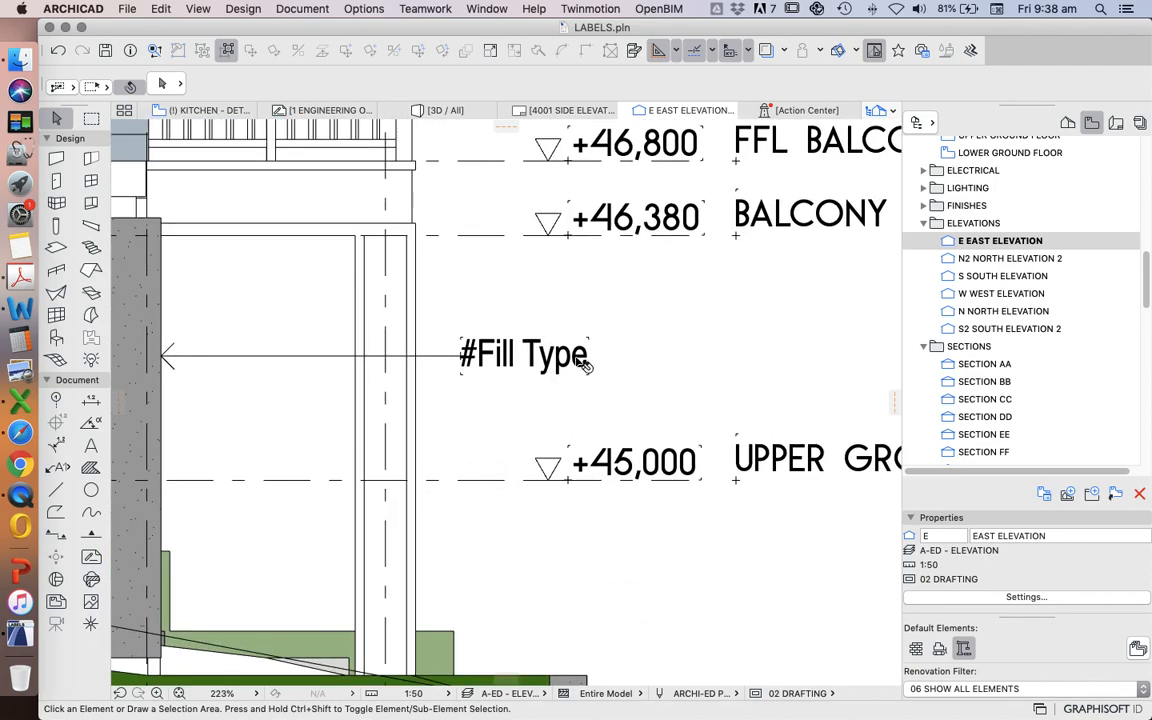
scroll(590, 366, down, 1)
scroll(598, 371, down, 1)
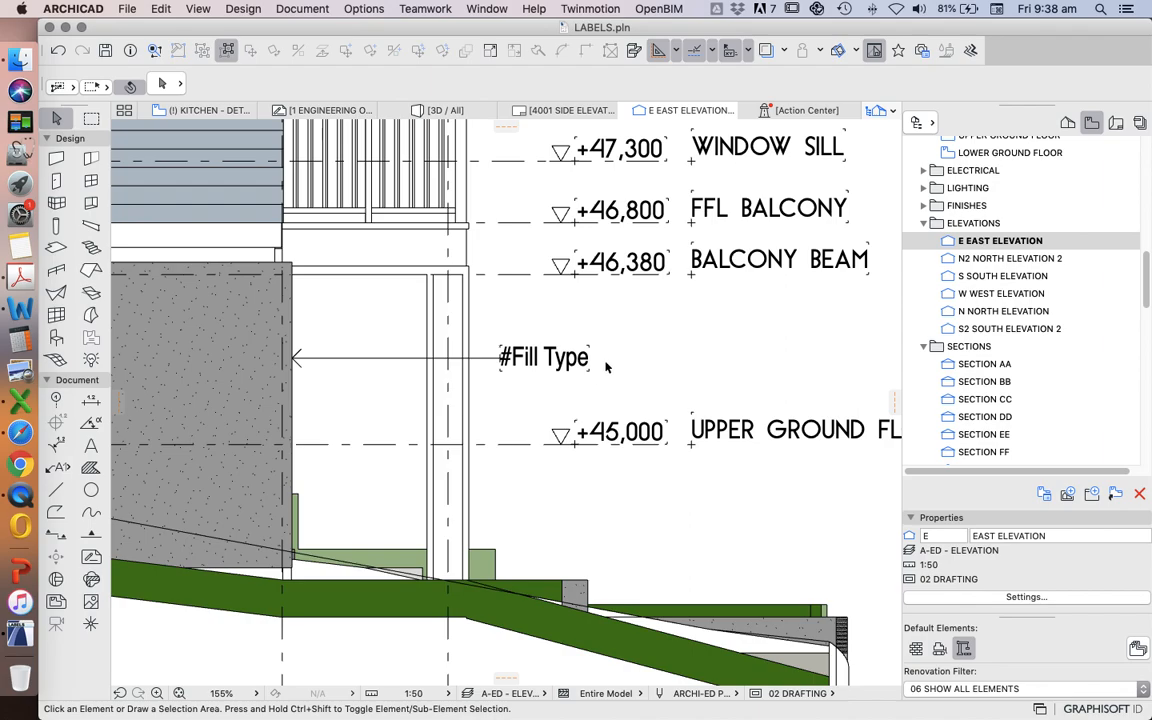
click(548, 357)
scroll(554, 368, up, 2)
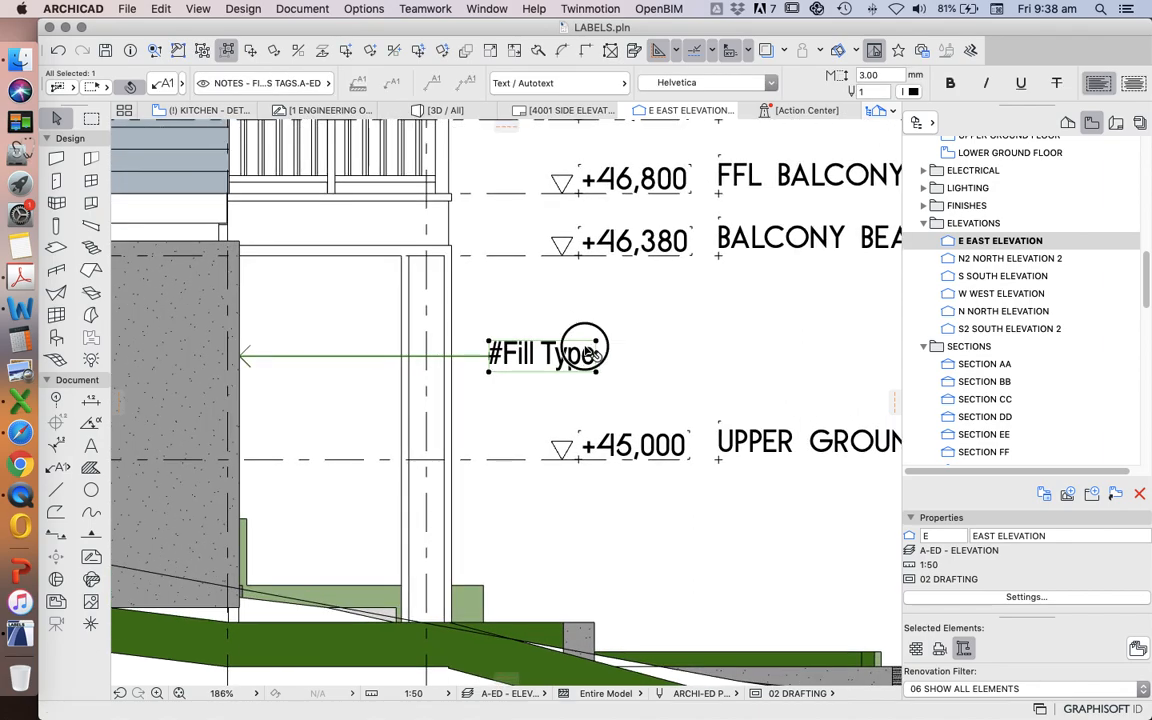
double_click(588, 350)
key(super+c)
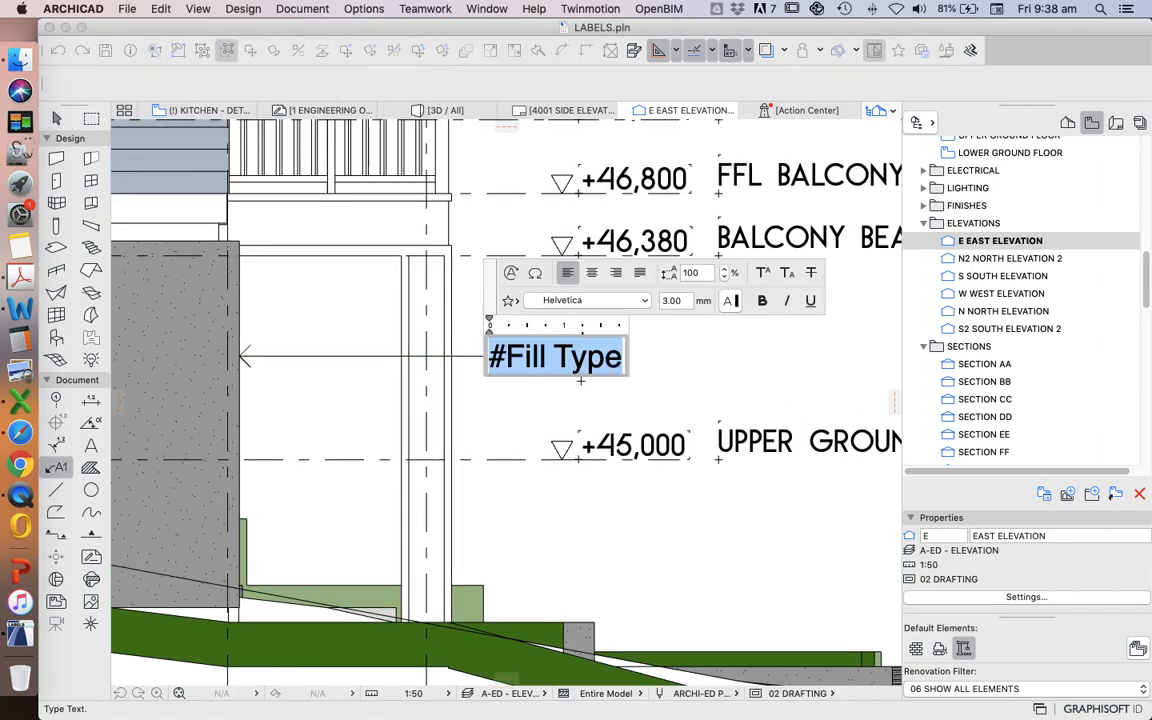
click(625, 364)
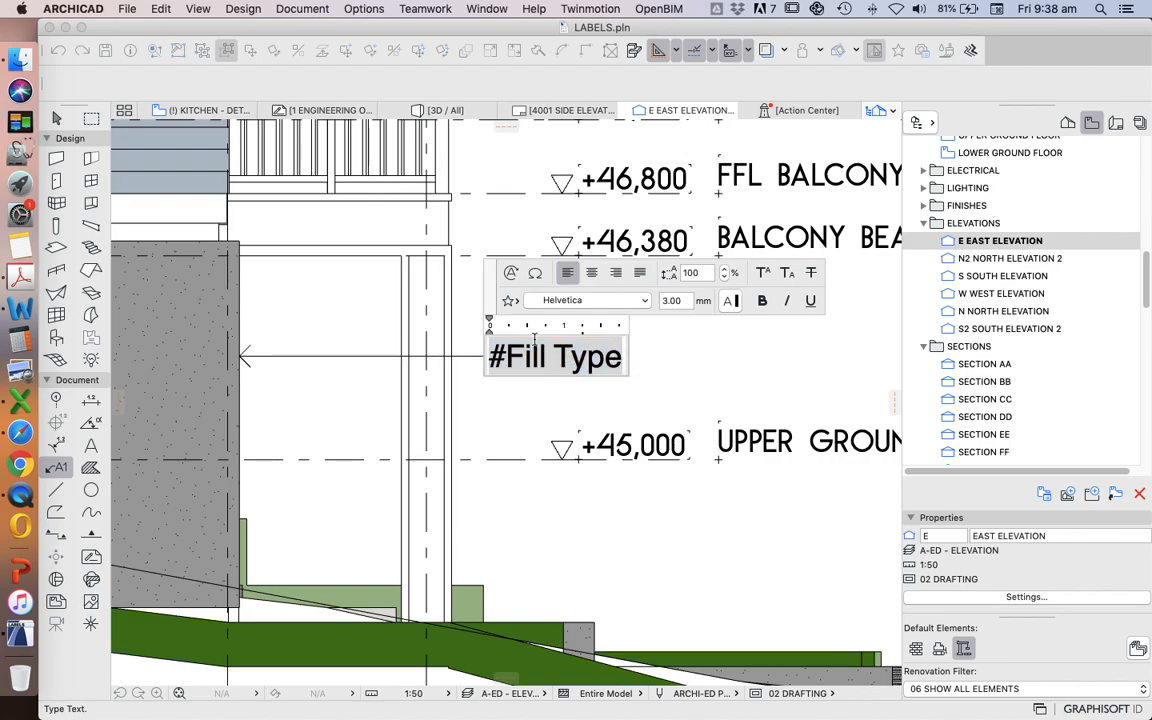
triple_click(622, 360)
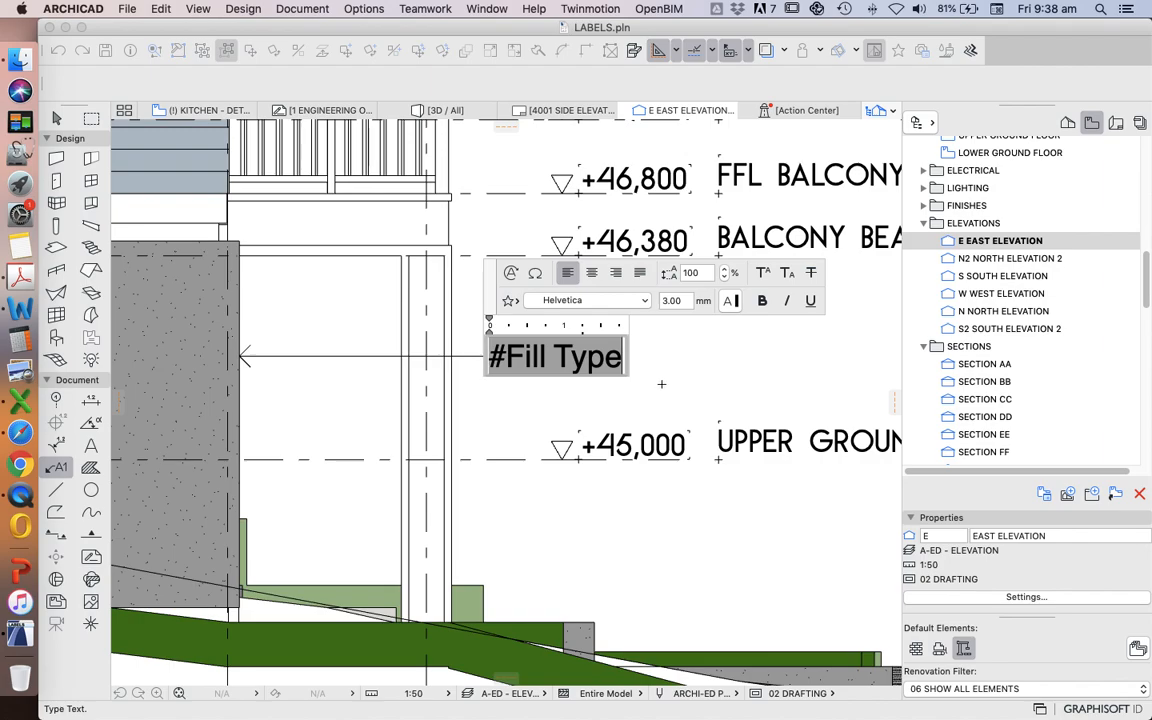
key(super+v)
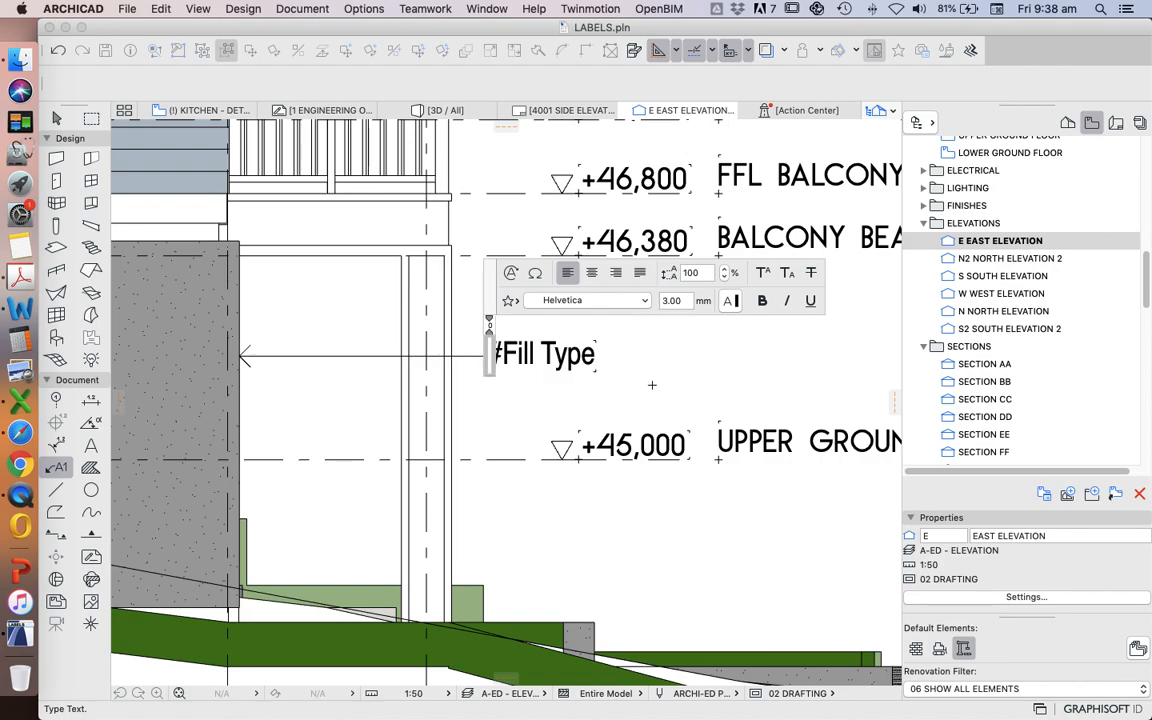
key(super+v)
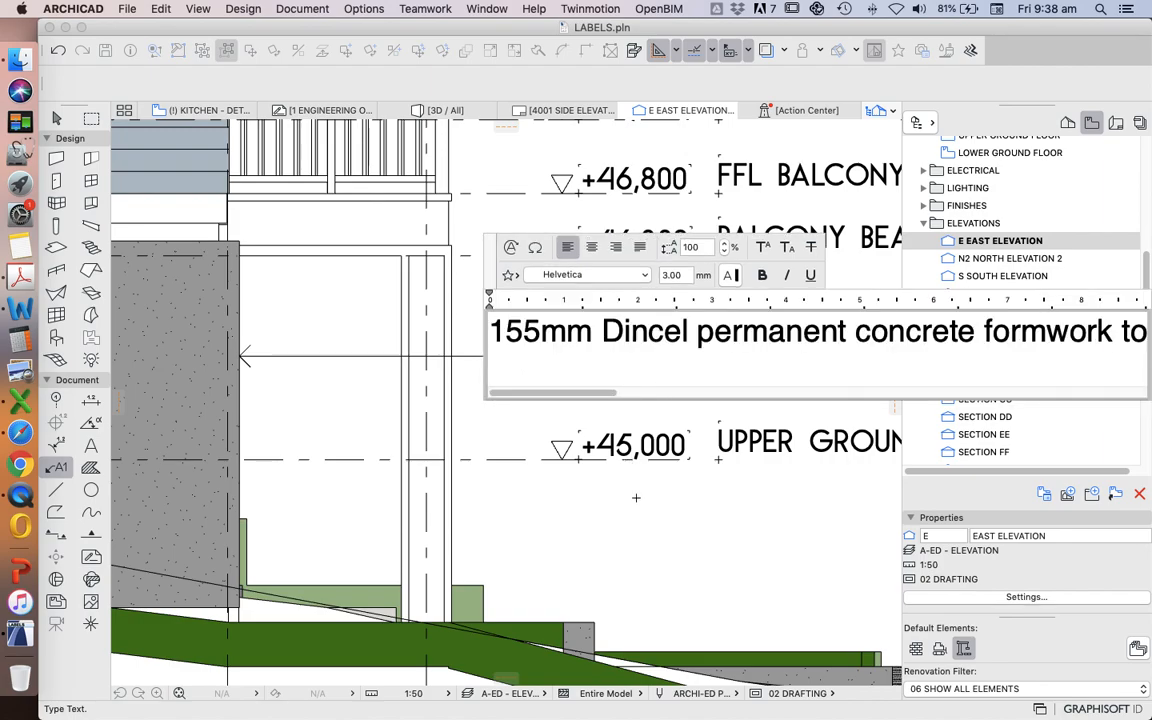
click(570, 563)
Step: Narrow the label's text box so the Dincel specification wraps onto four lines between the balcony beam and upper ground floor levels
scroll(640, 440, down, 10)
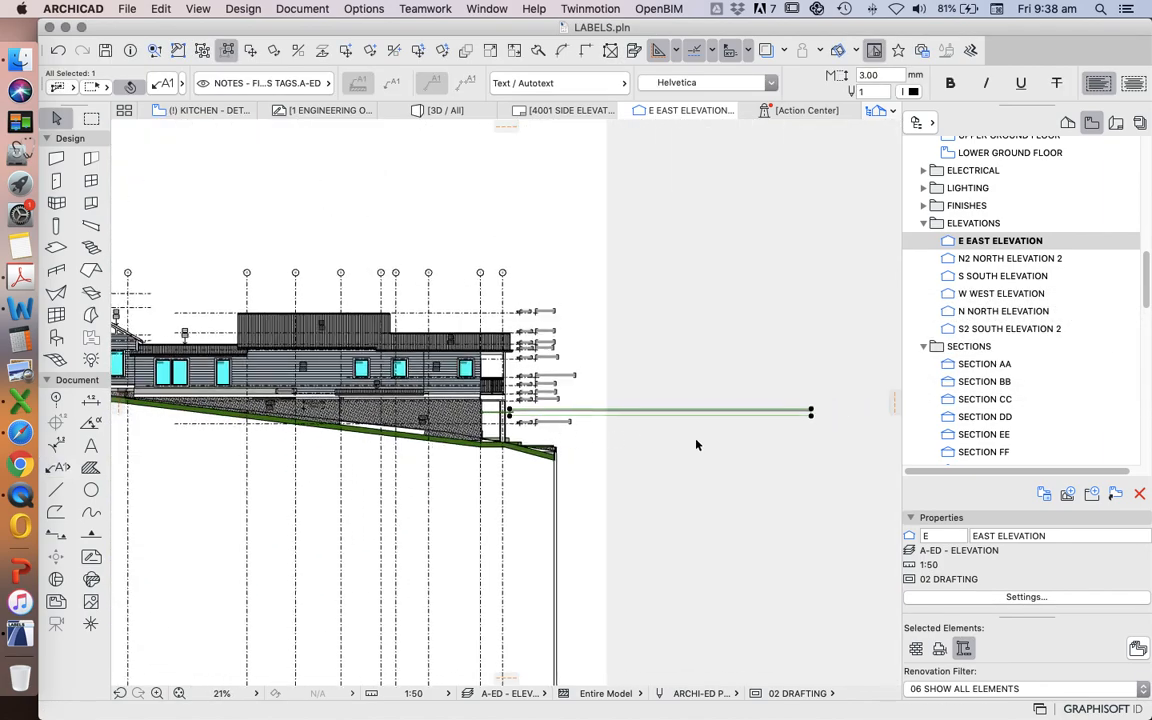
click(815, 416)
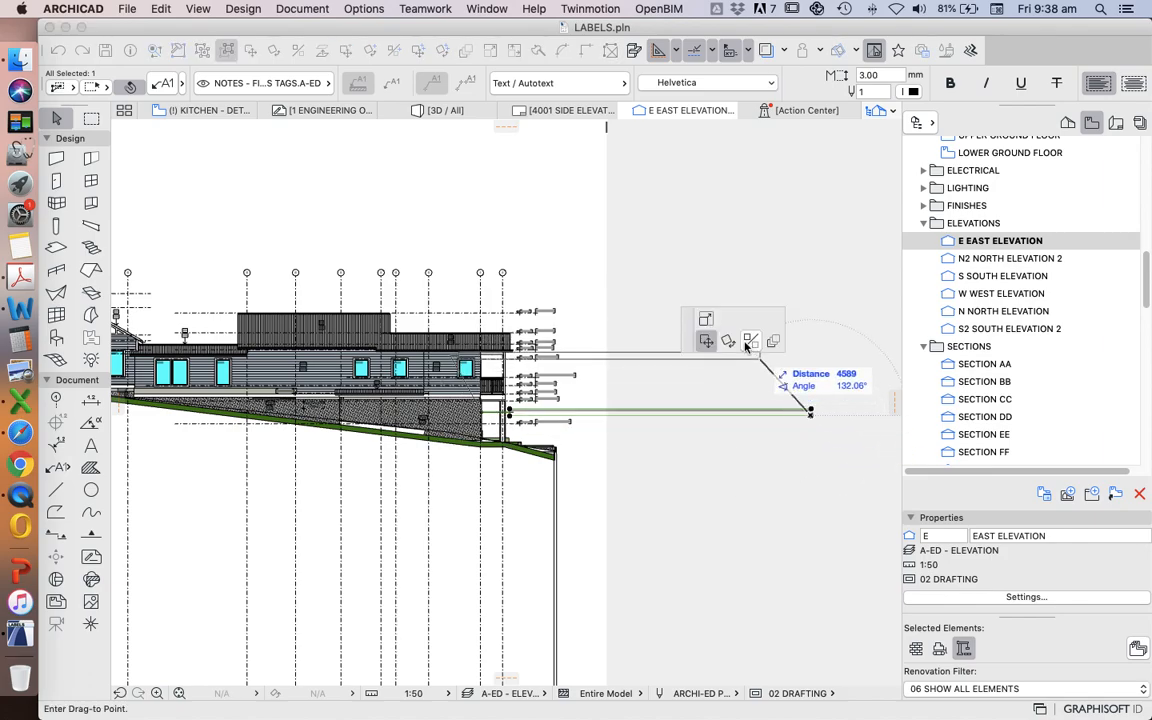
scroll(603, 406, up, 5)
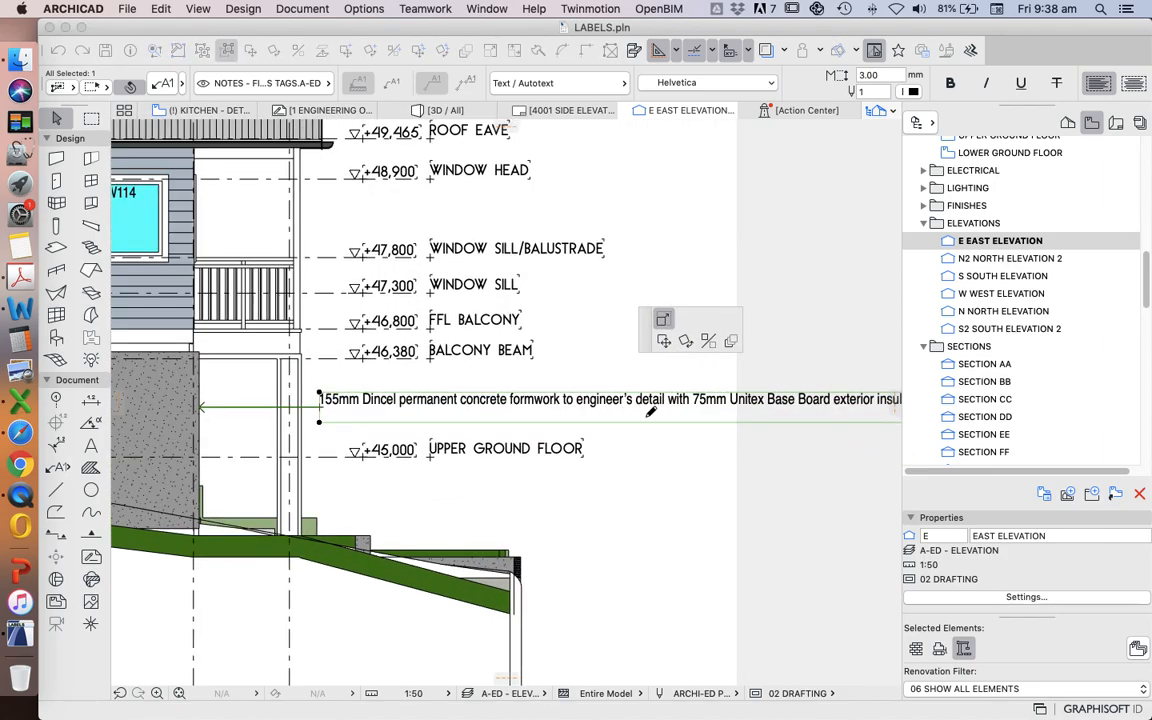
click(710, 420)
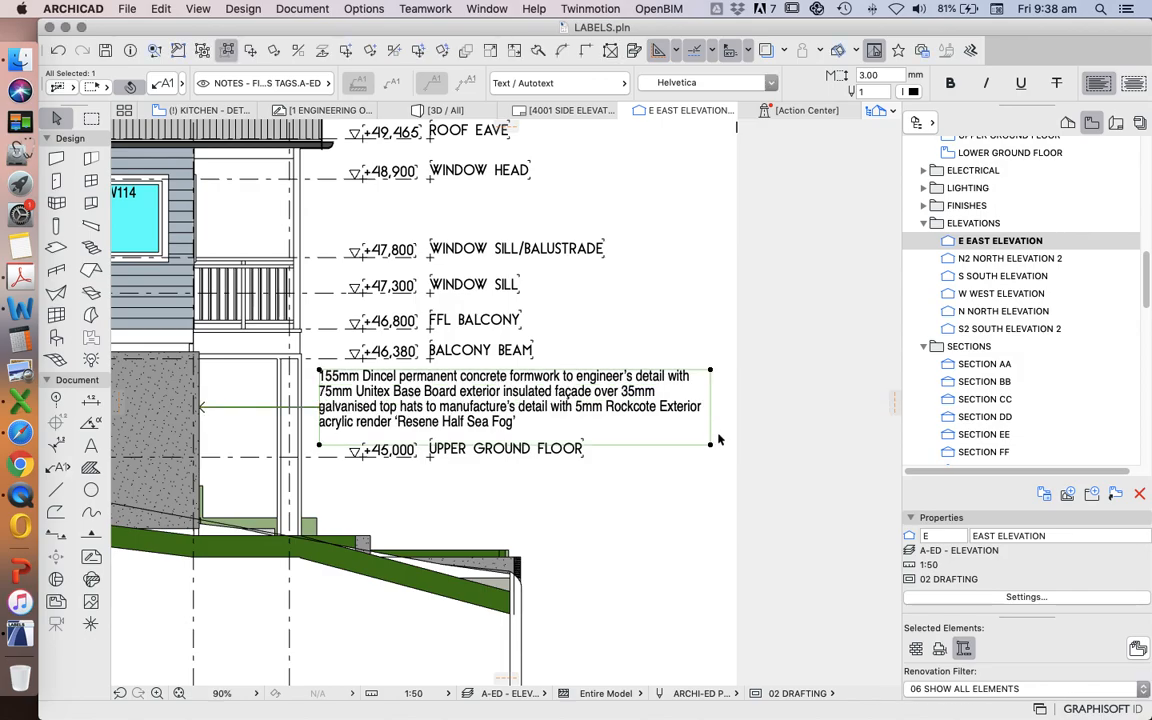
click(682, 517)
Step: Examine the wrapped Dincel specification label against the ACR:1 and PCF text tags on the lower wall
scroll(682, 517, down, 2)
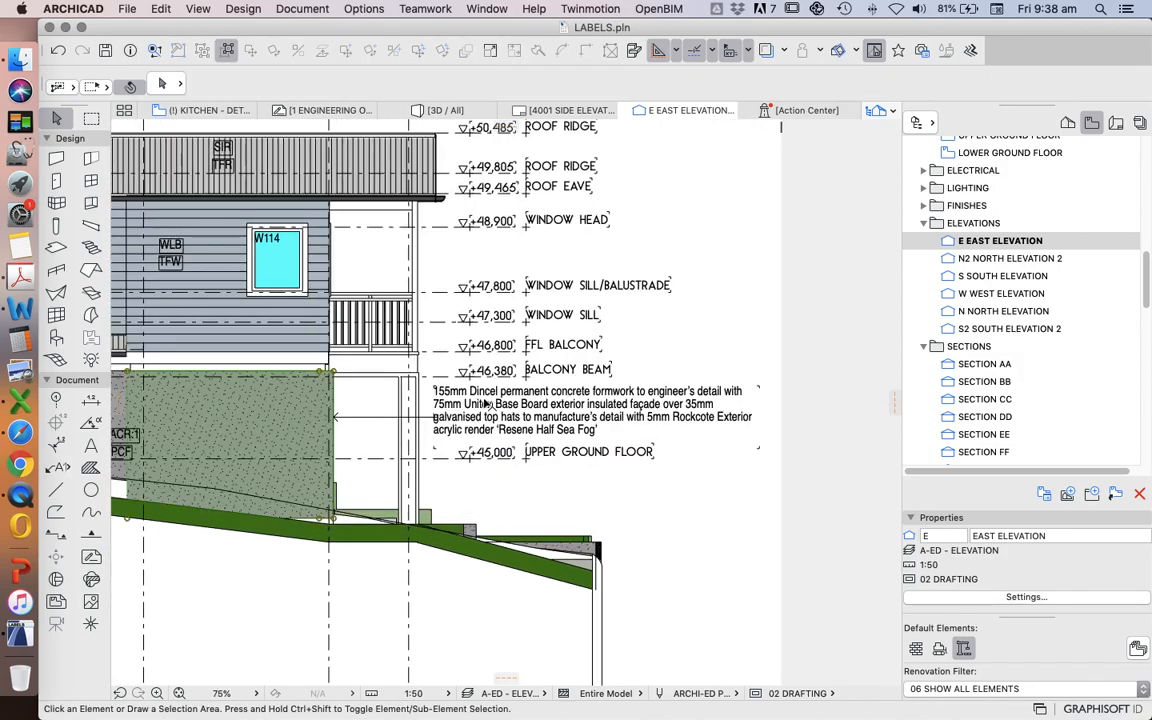
scroll(467, 404, down, 3)
click(564, 410)
scroll(583, 446, up, 3)
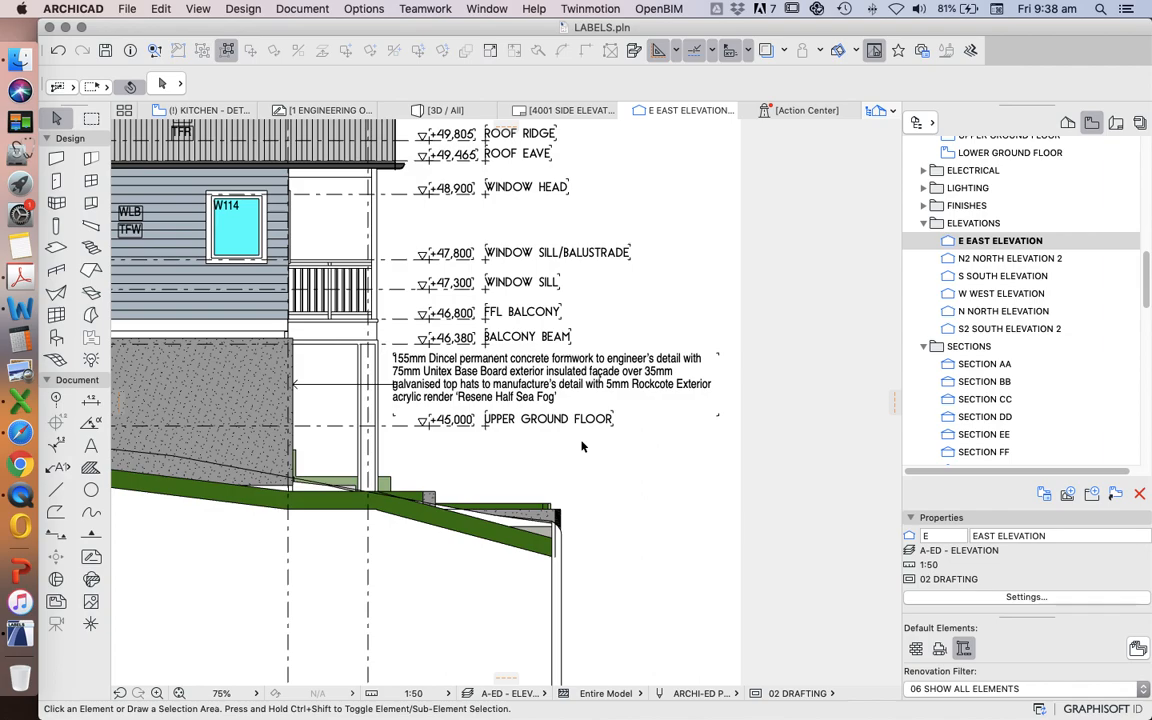
scroll(455, 345, up, 2)
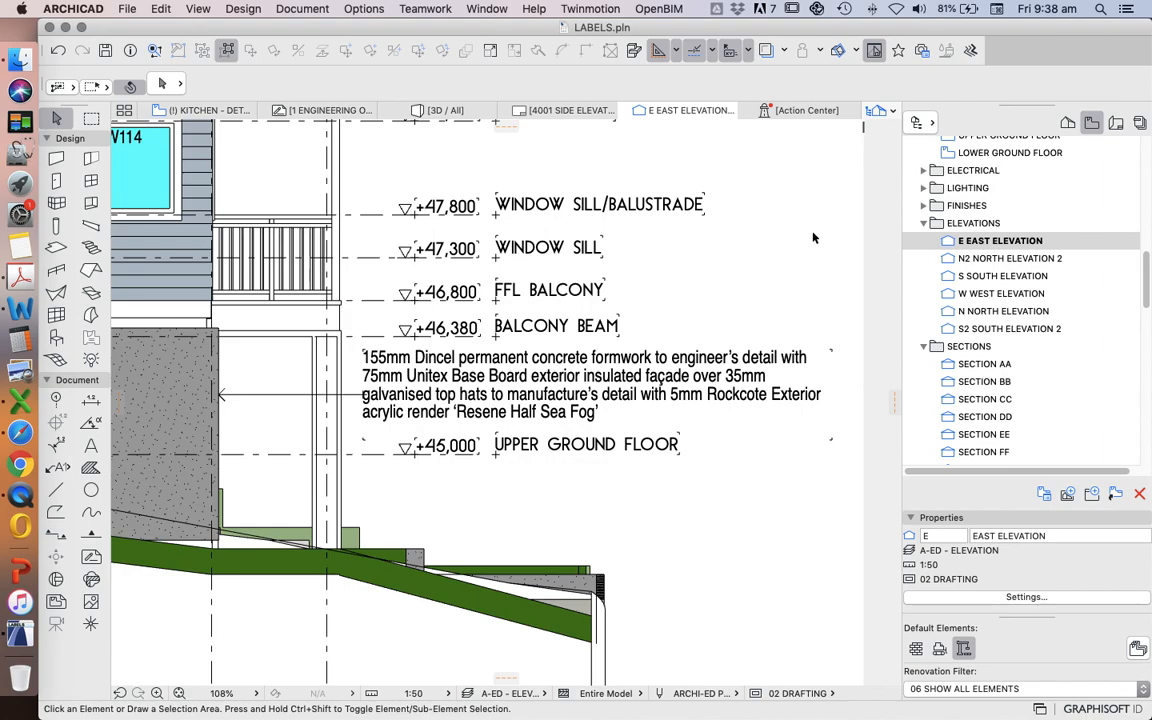
scroll(668, 275, down, 5)
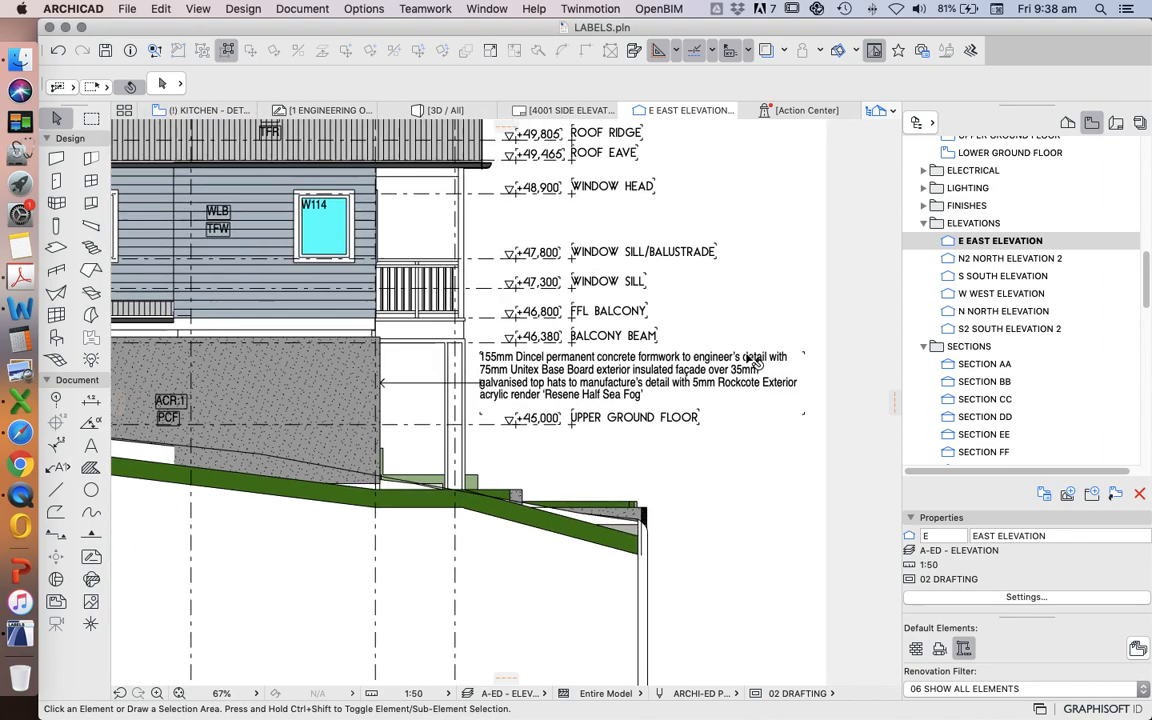
scroll(715, 315, up, 2)
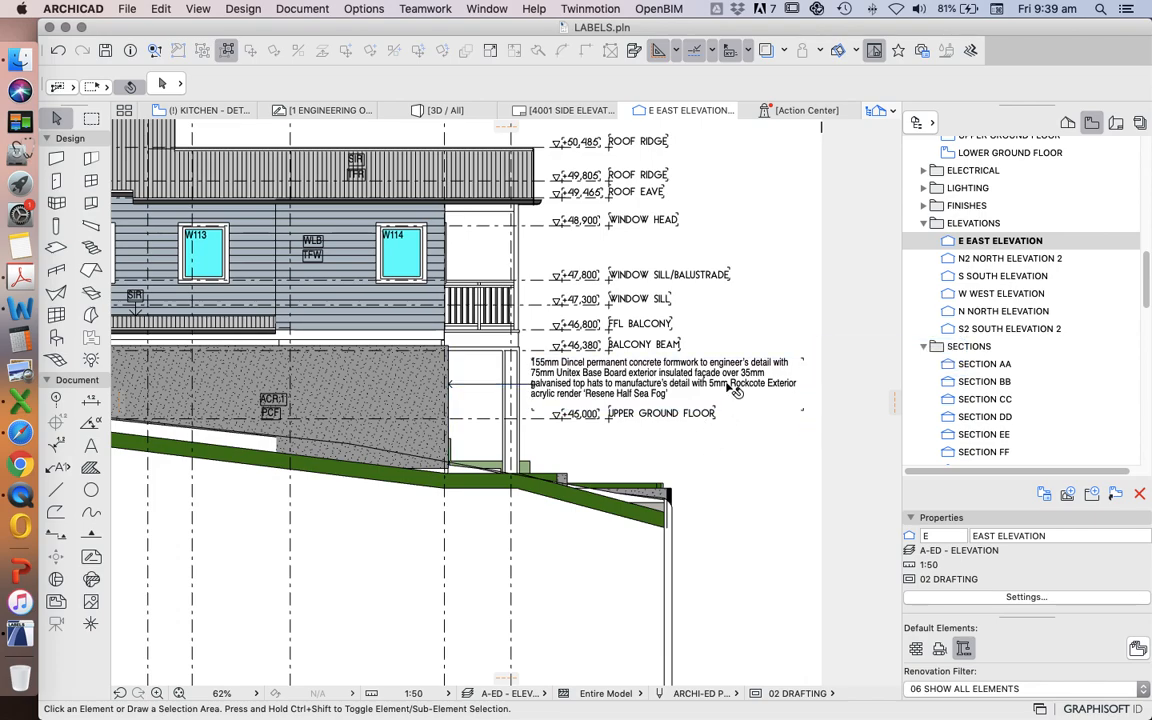
click(754, 405)
click(751, 458)
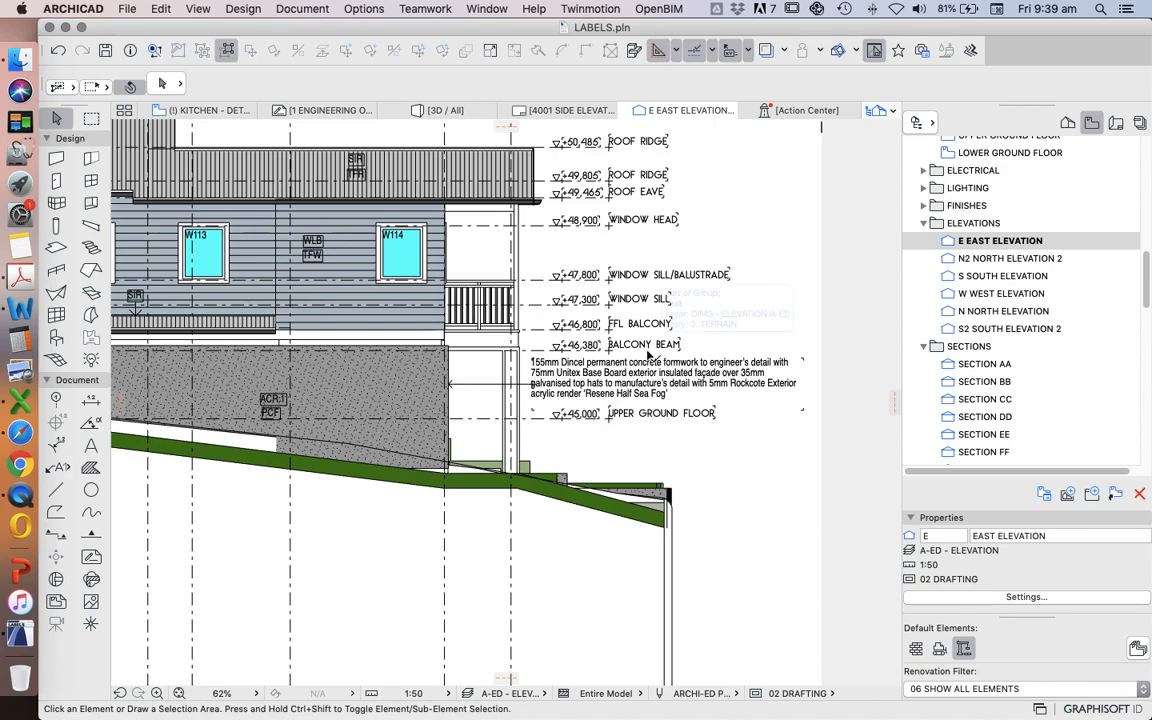
click(272, 400)
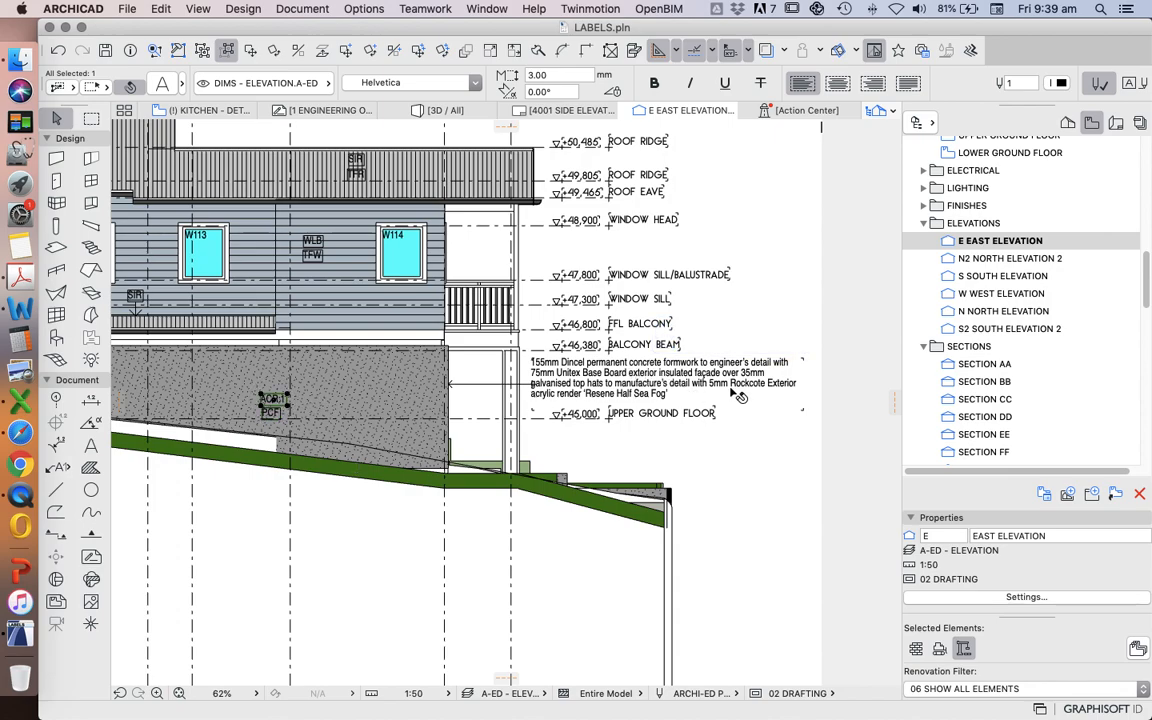
click(786, 469)
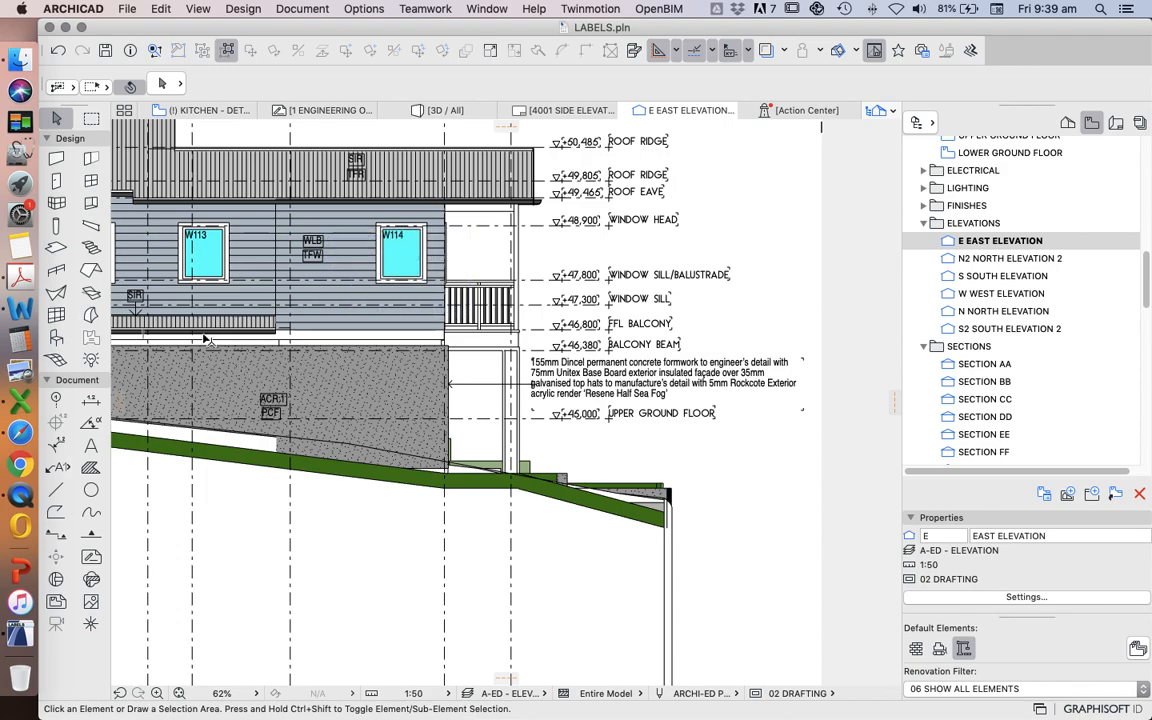
Step: Check the ID of the A-ED AAC building material in the Building Materials settings and leave them without changes
click(363, 9)
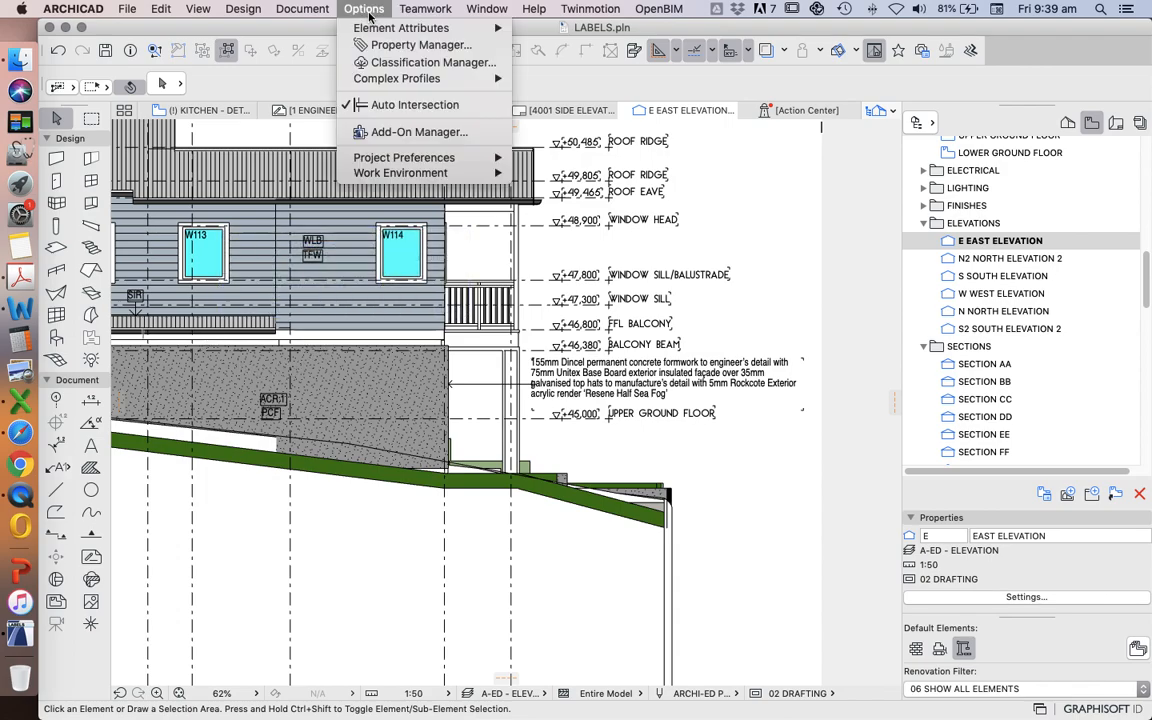
mouse_move(345, 28)
click(596, 122)
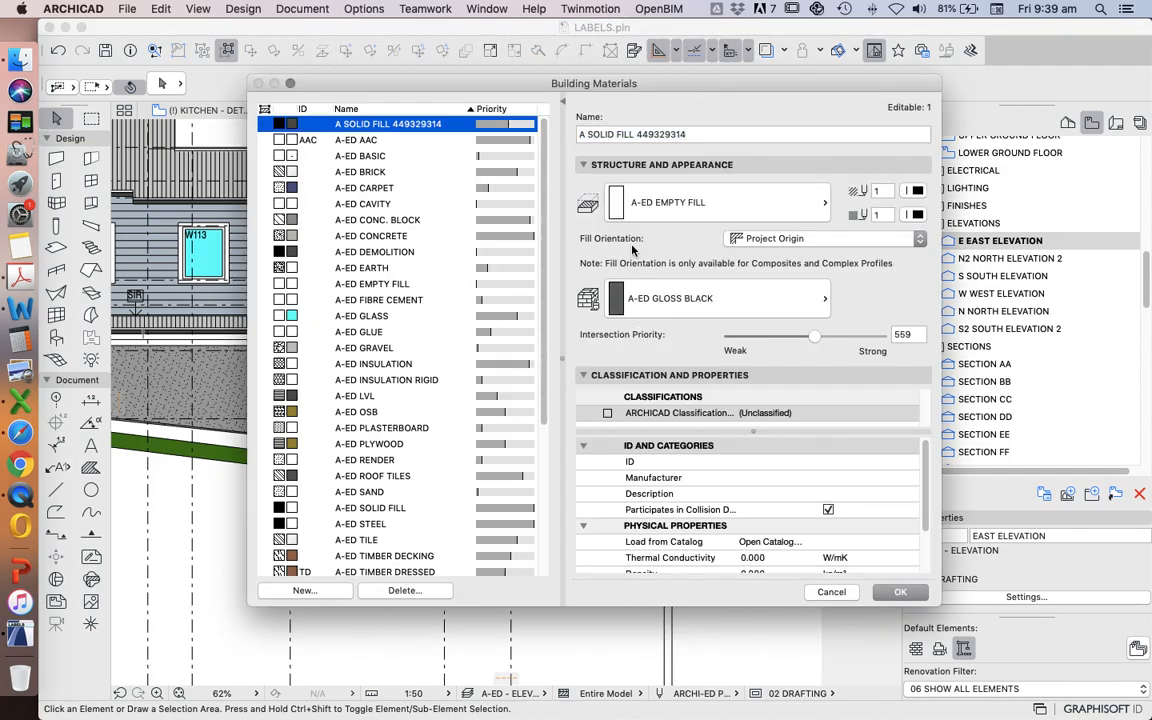
click(335, 142)
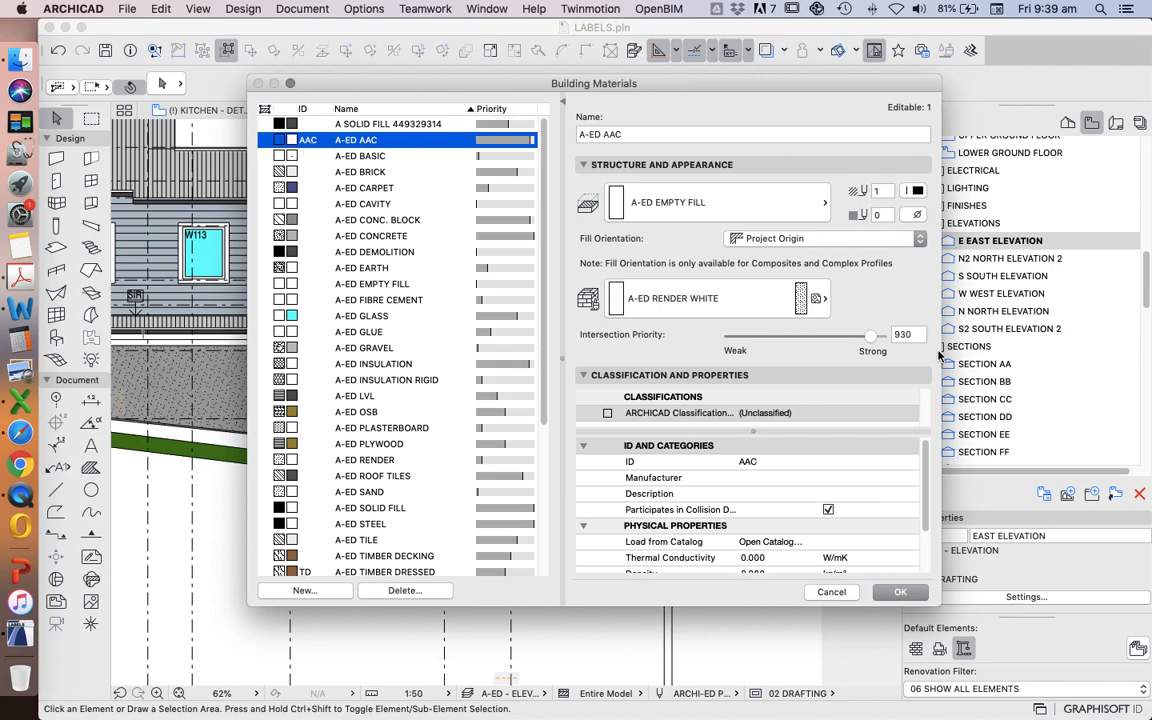
click(830, 592)
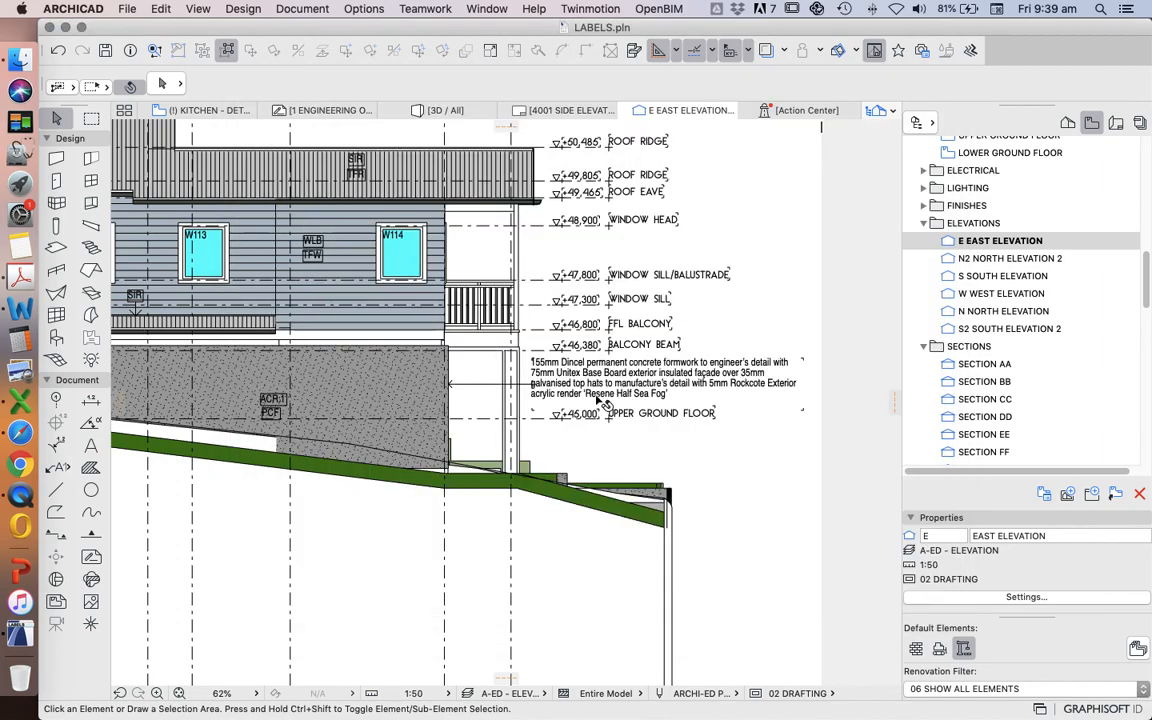
scroll(620, 383, up, 3)
scroll(620, 383, up, 3)
scroll(600, 404, down, 2)
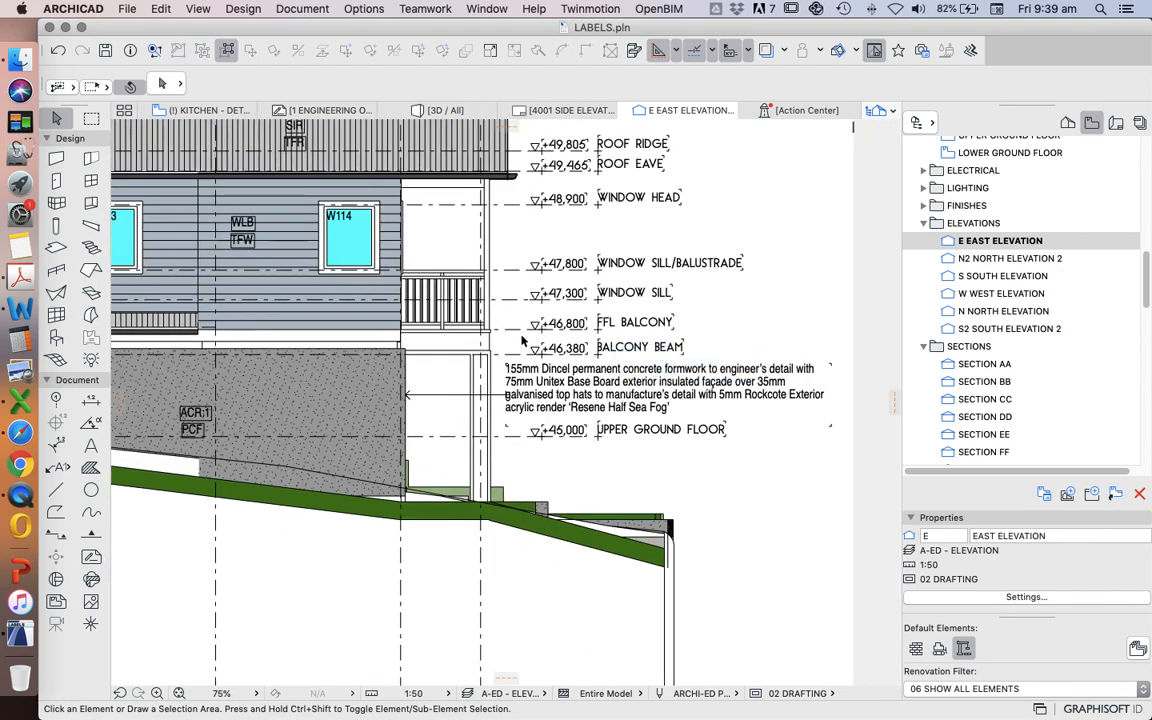
Step: Set the Label tool's default type to Text / Autotext and turn off its pointer line
click(57, 467)
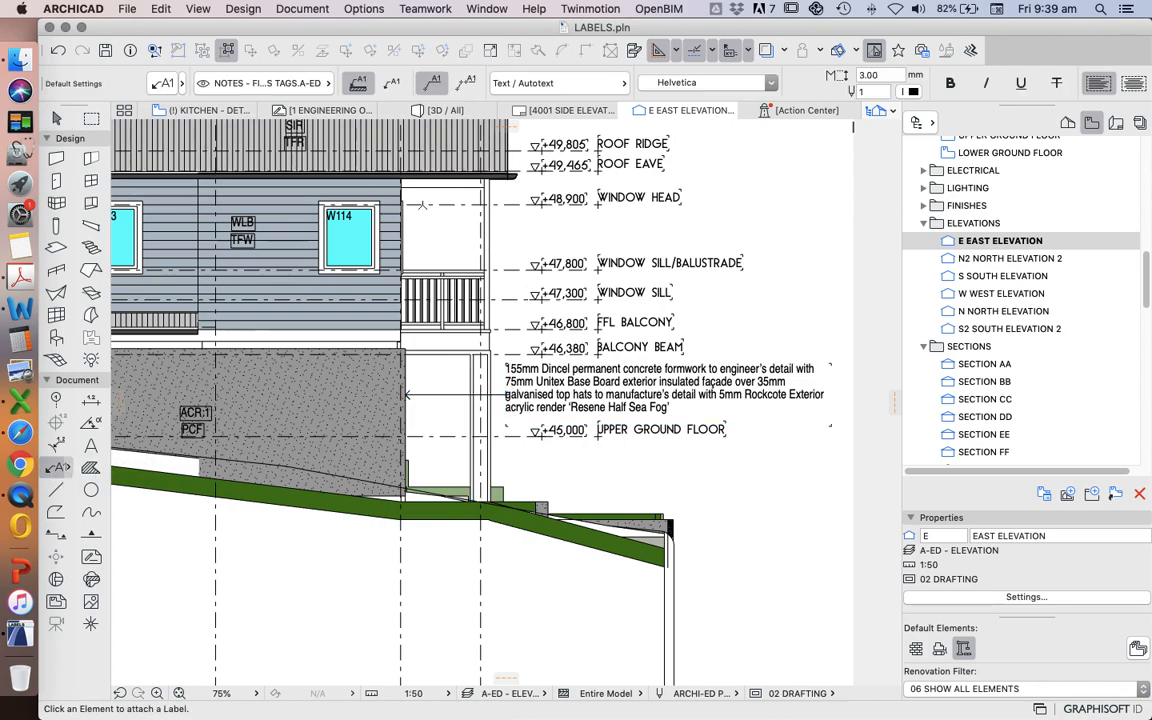
click(570, 84)
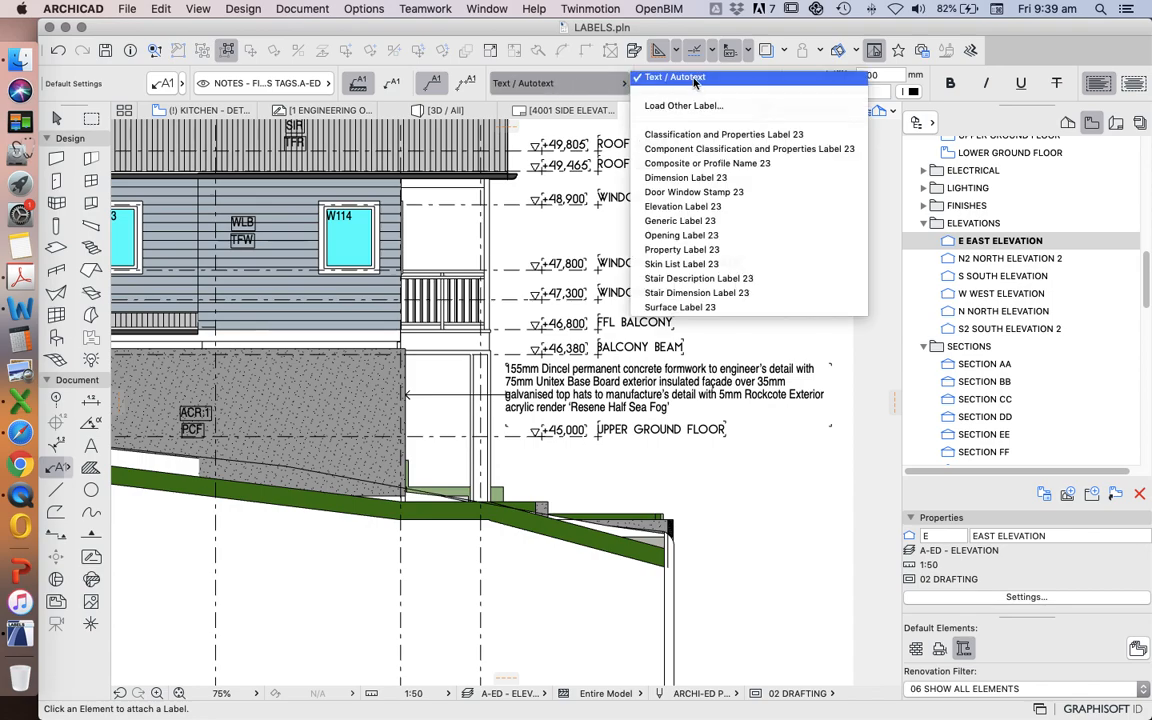
click(697, 78)
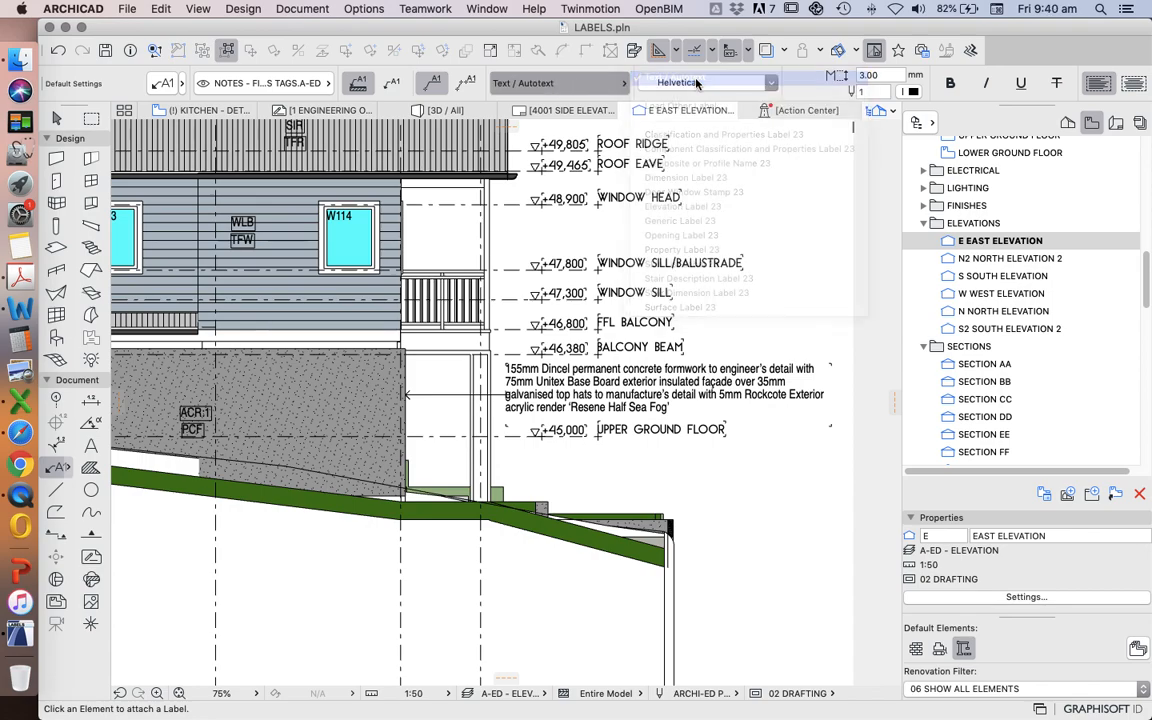
click(163, 85)
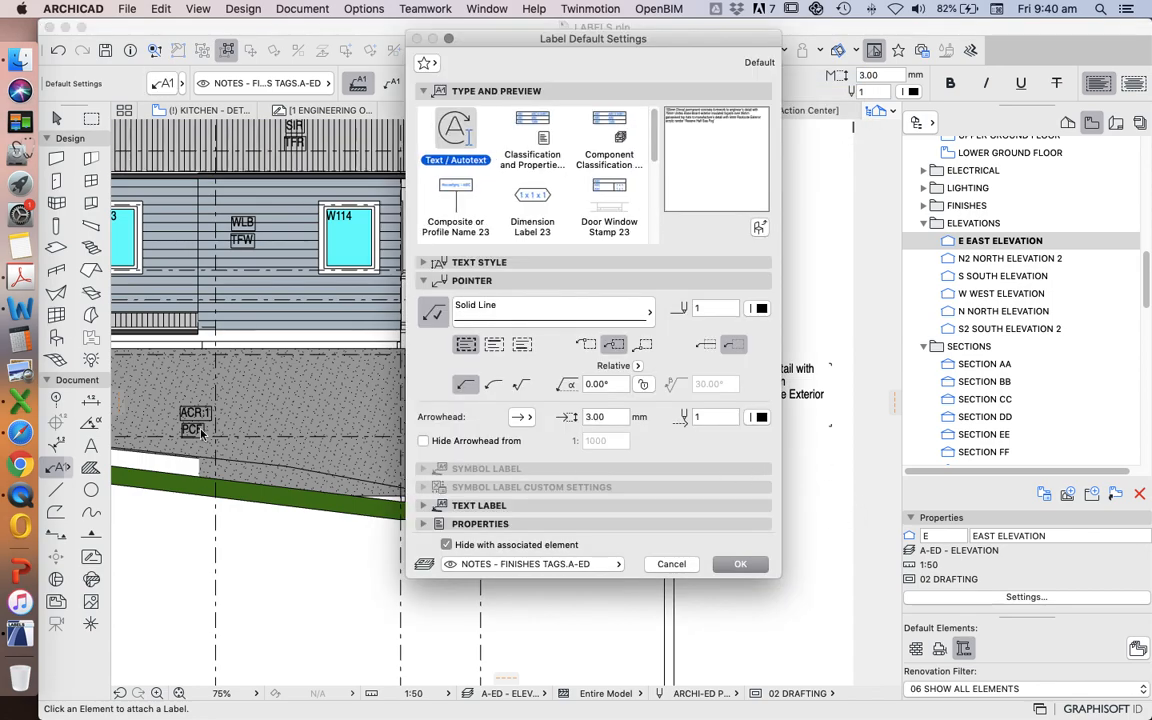
click(432, 313)
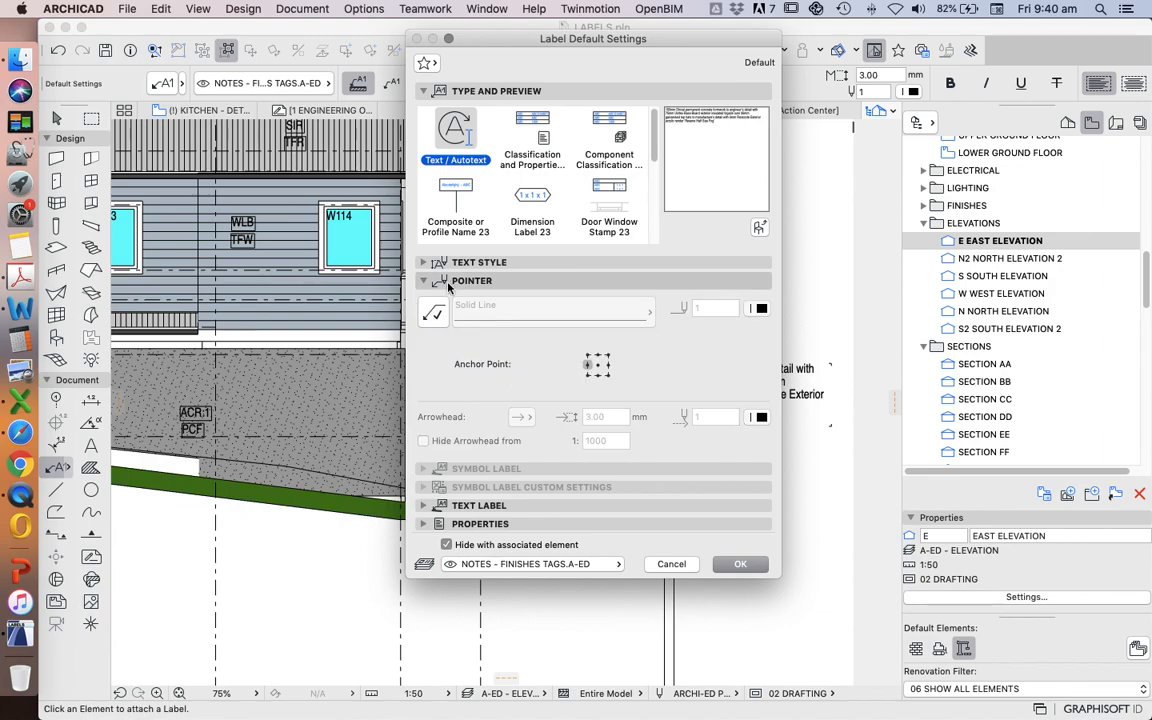
Step: Give the default label text an opaque background in pen 19 and a frame with a 0.30 mm offset
click(440, 262)
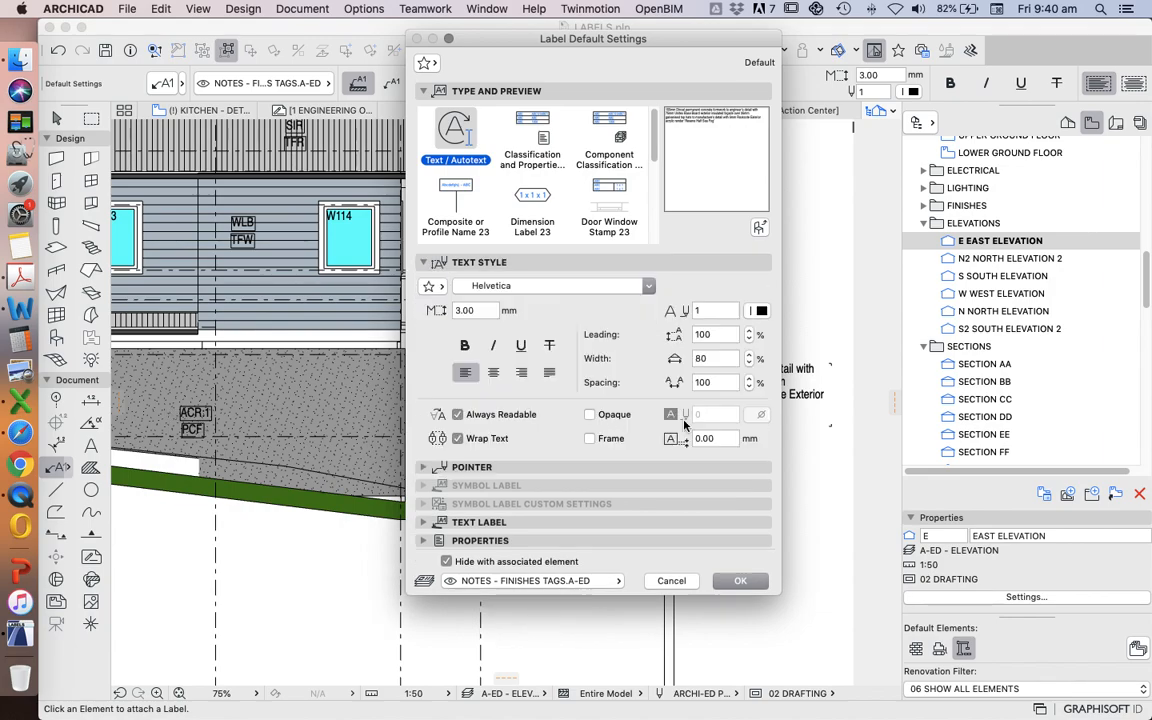
click(589, 414)
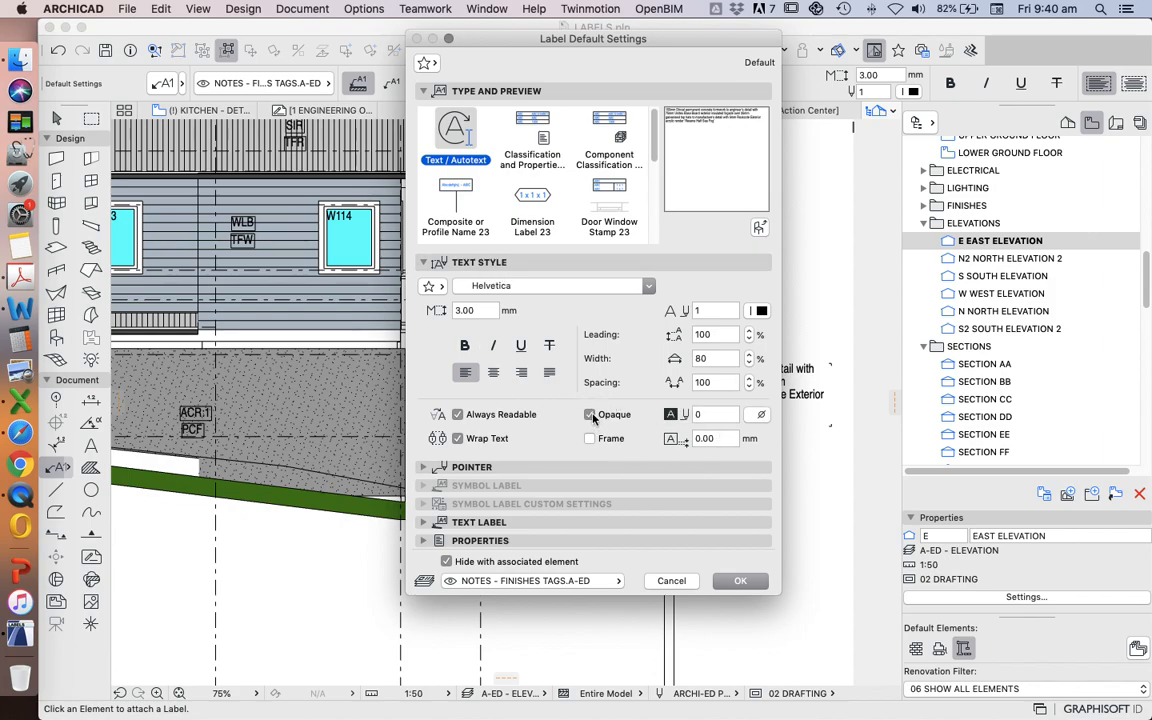
click(758, 416)
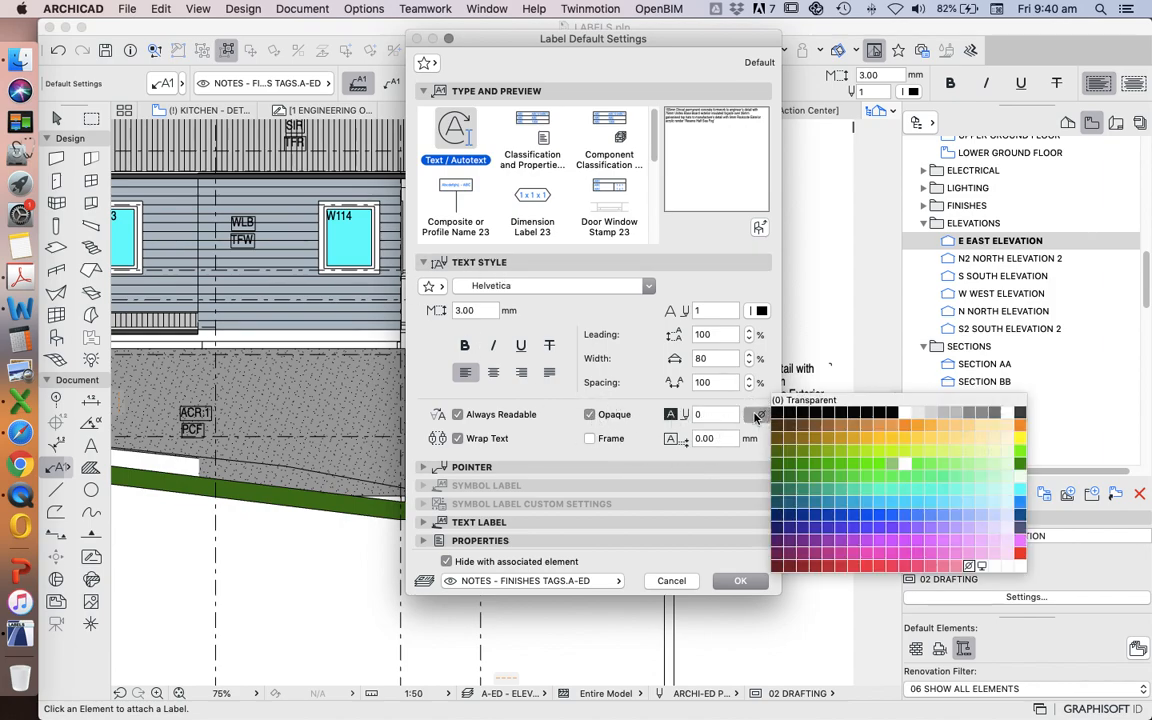
click(1008, 412)
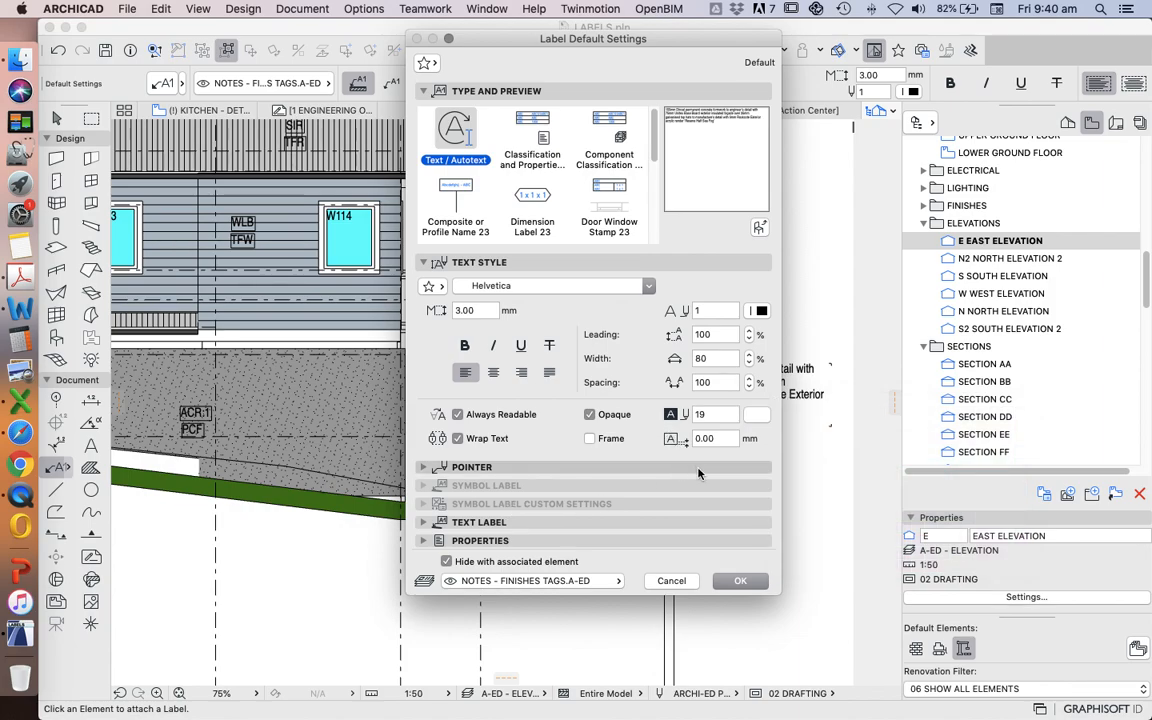
click(588, 439)
click(710, 439)
key(BackSpace)
text(3)
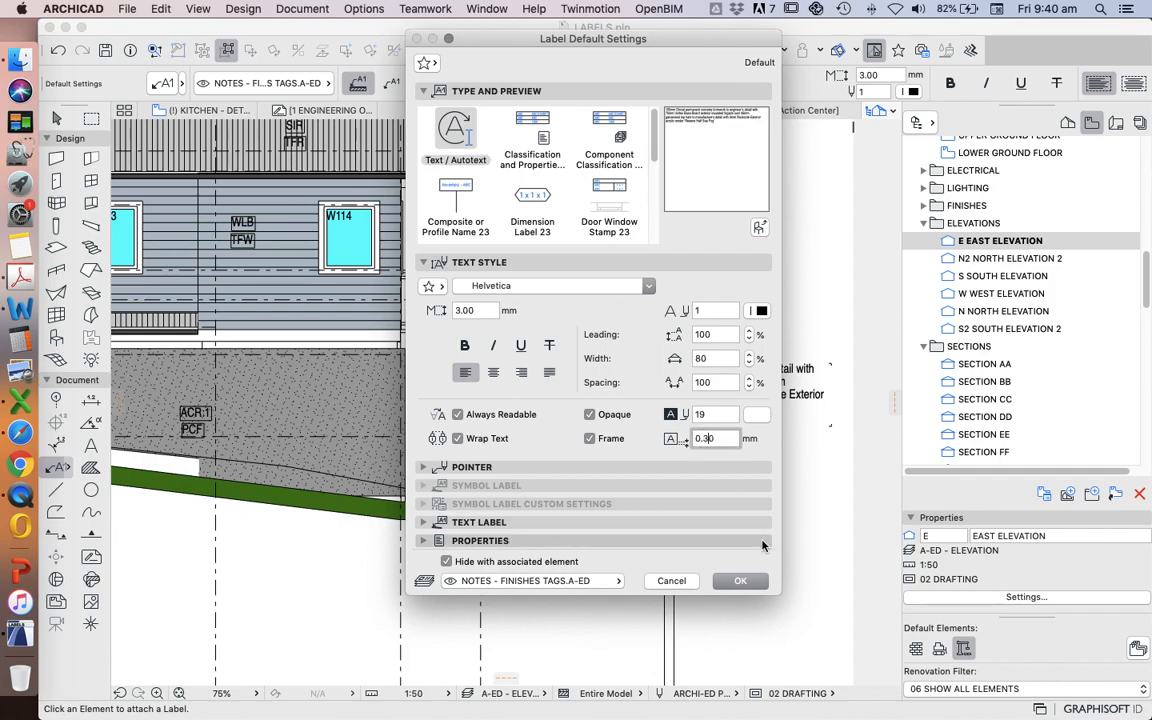
click(739, 582)
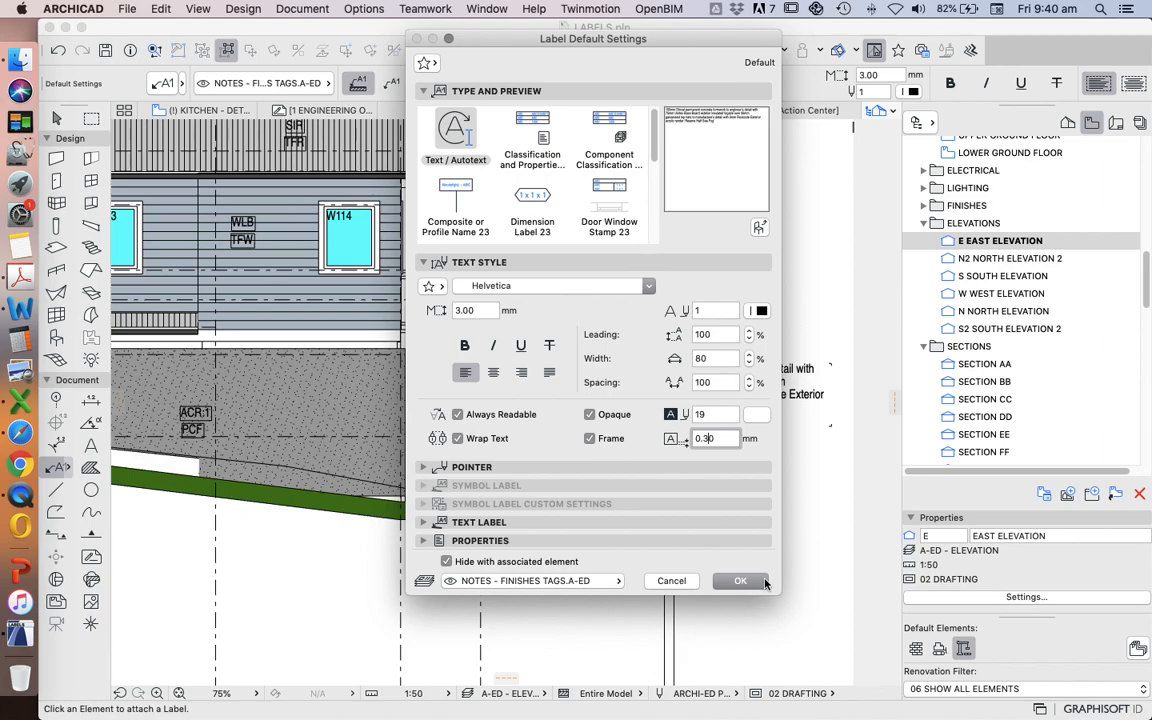
Step: Attach a new label to the lower rendered wall near the ACR:1 tag and clear its Dincel specification text
scroll(353, 447, up, 2)
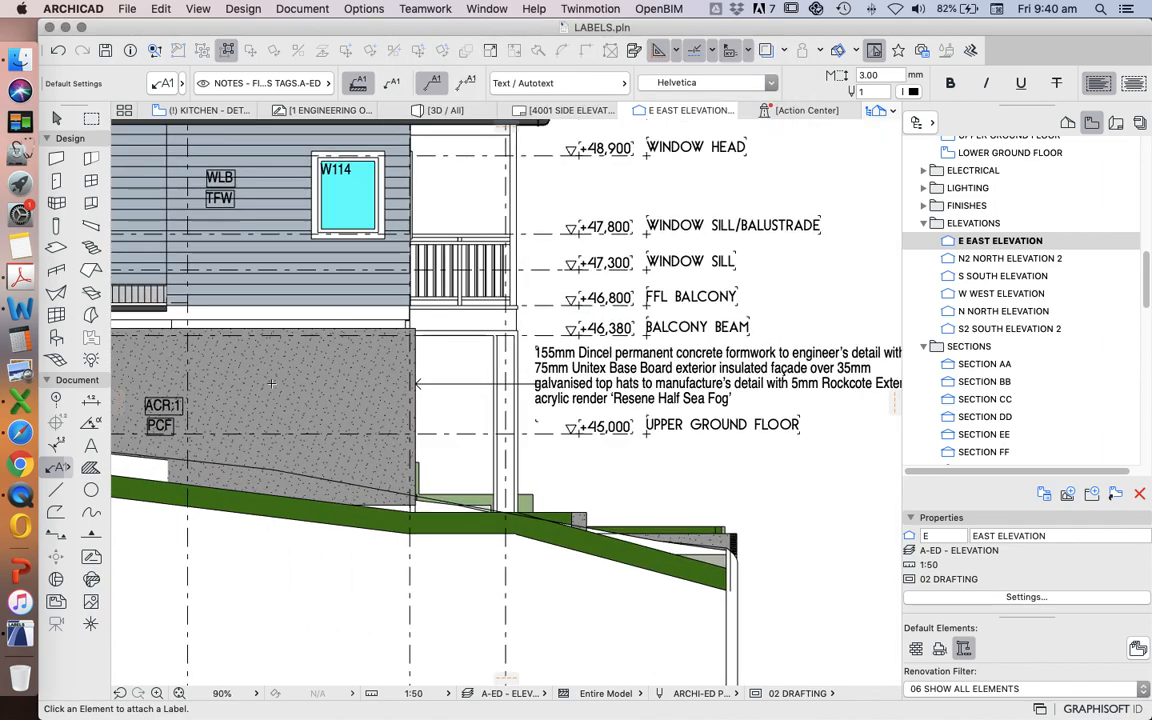
click(271, 384)
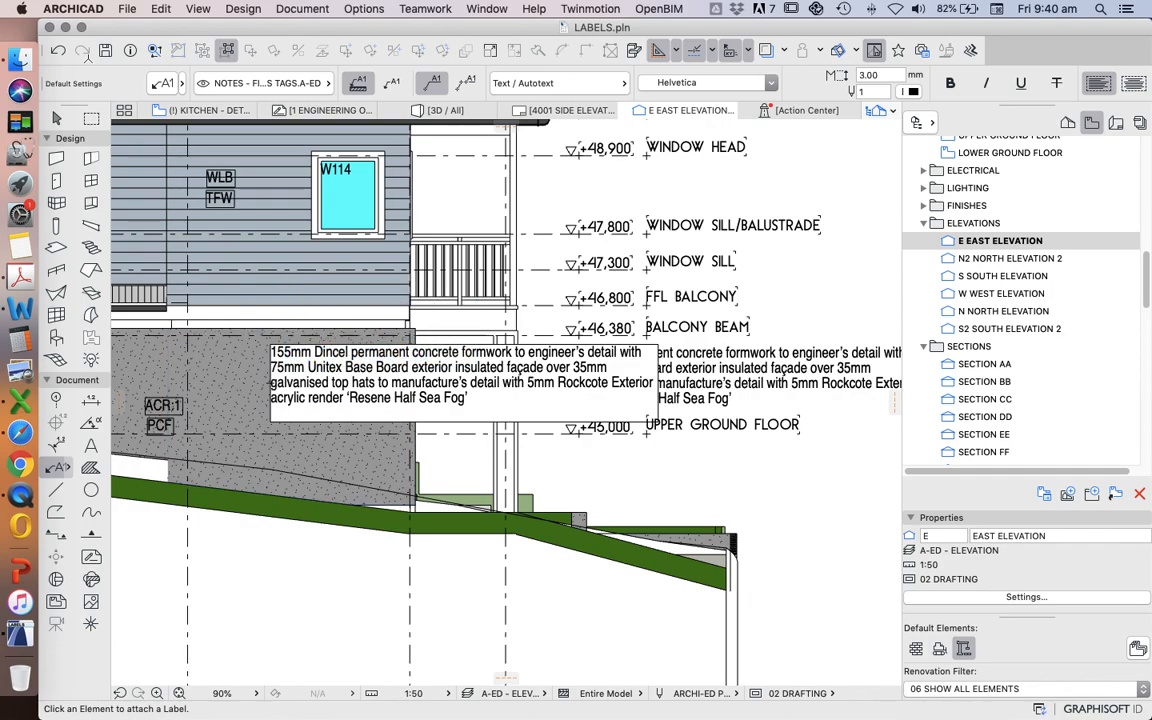
click(54, 118)
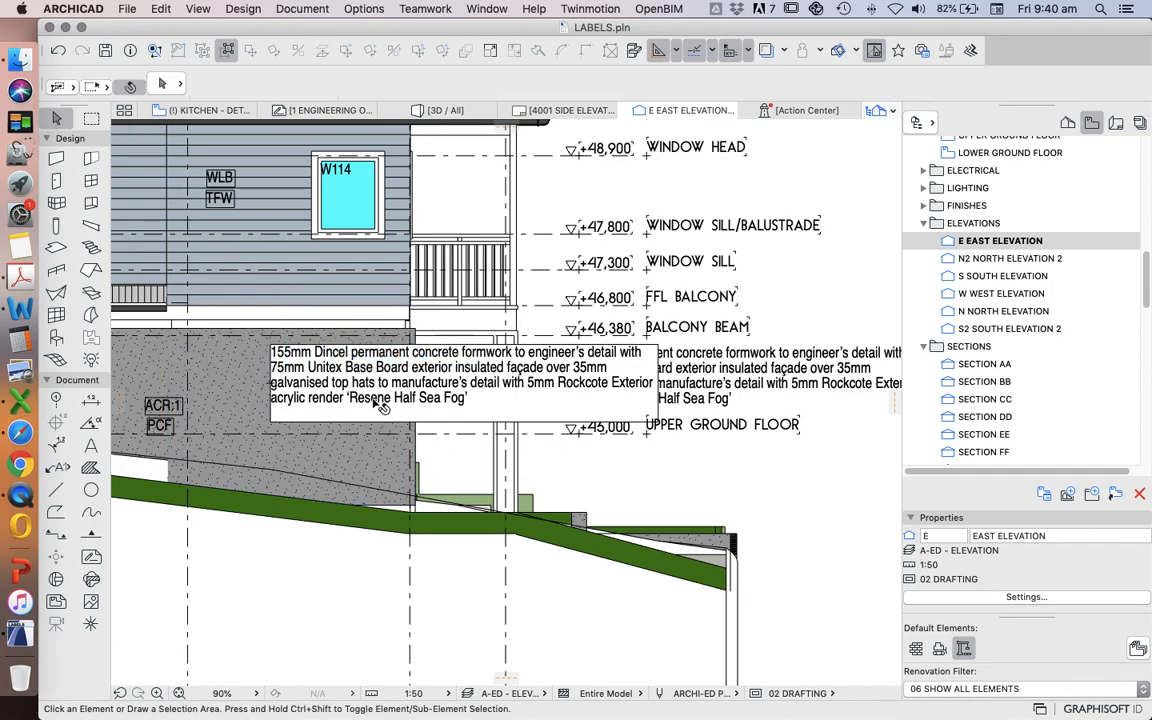
double_click(320, 400)
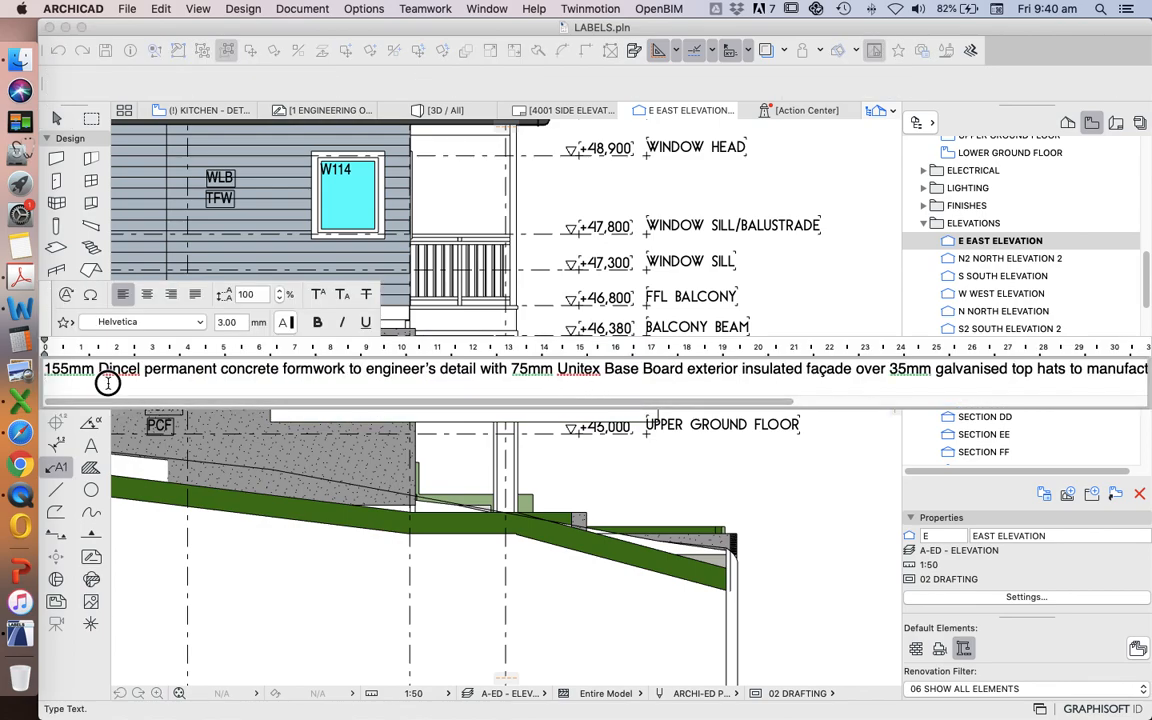
key(super+a)
key(BackSpace)
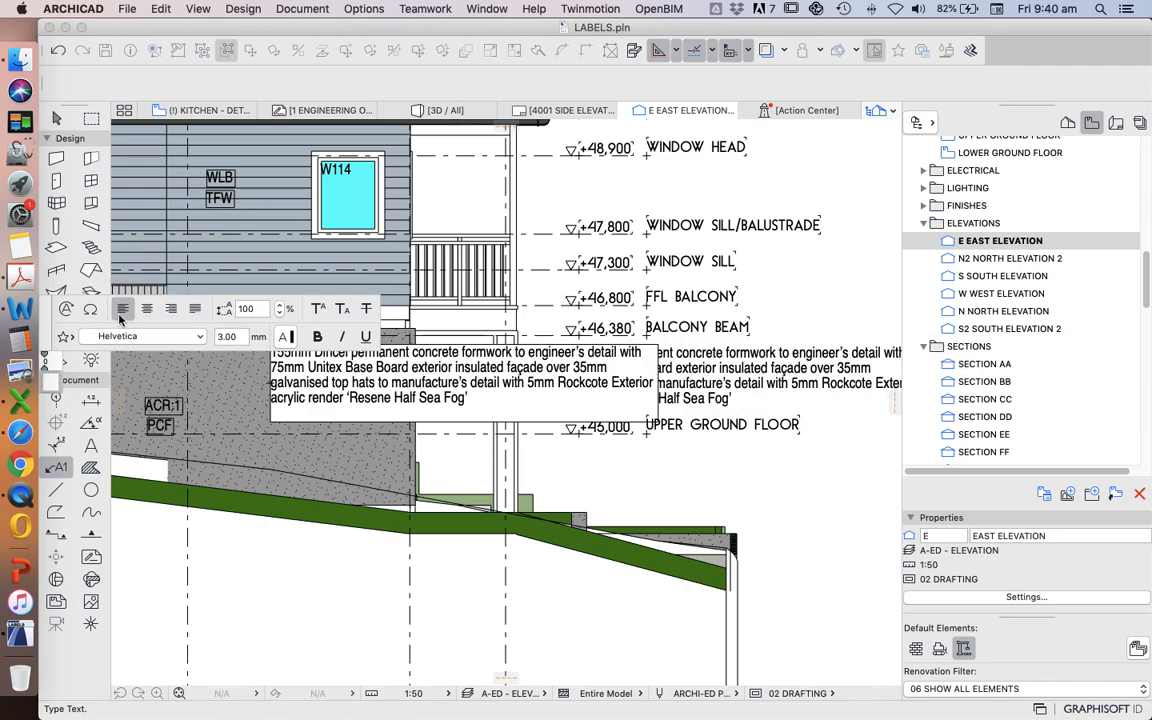
Step: Insert the Element ID autotext once into the emptied wall label, undoing the duplicate entry, and finish editing the text
click(66, 308)
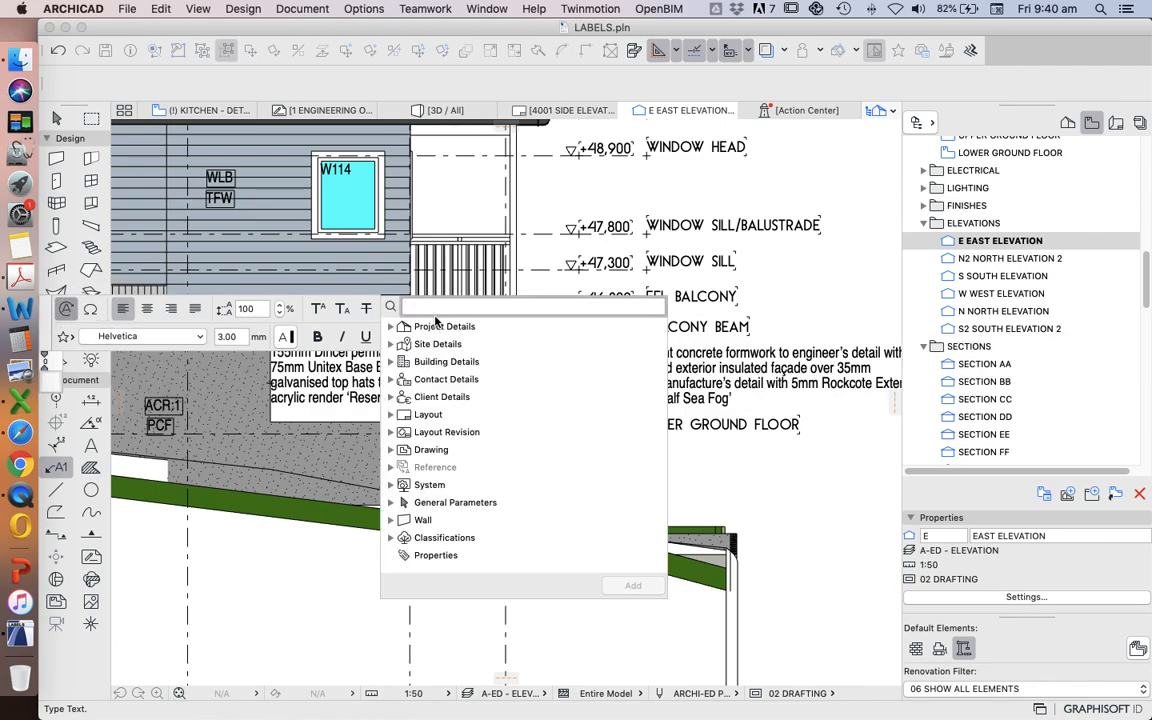
text(elem)
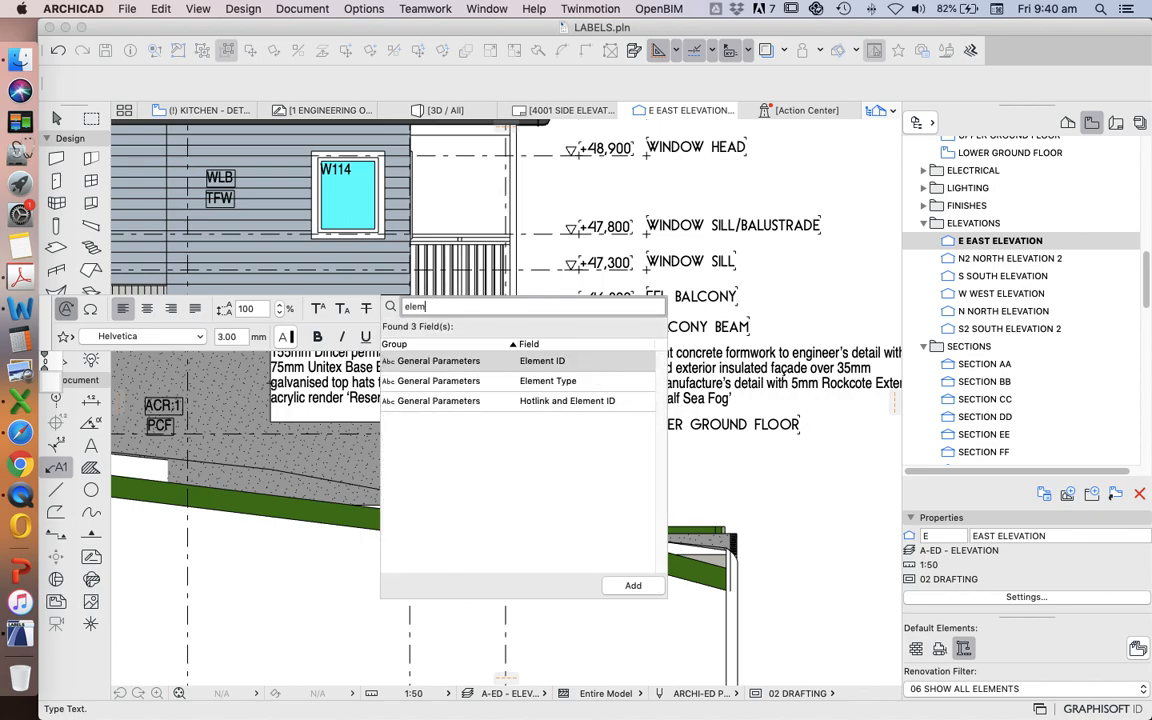
click(540, 361)
click(633, 585)
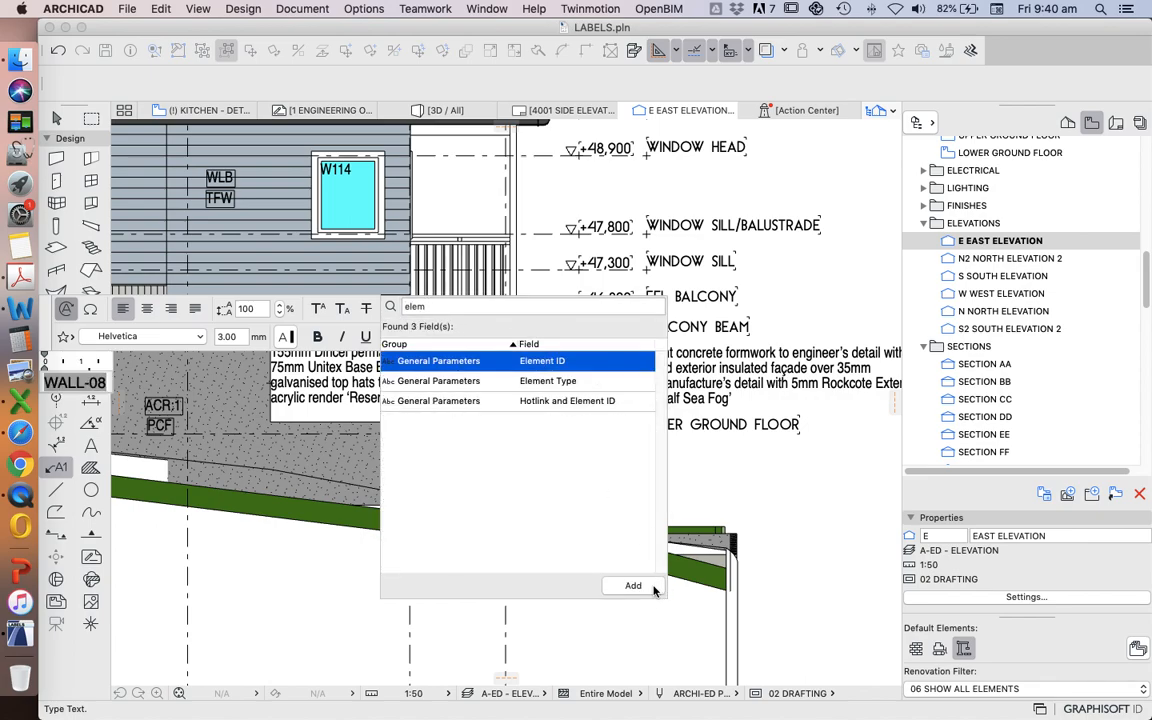
key(Return)
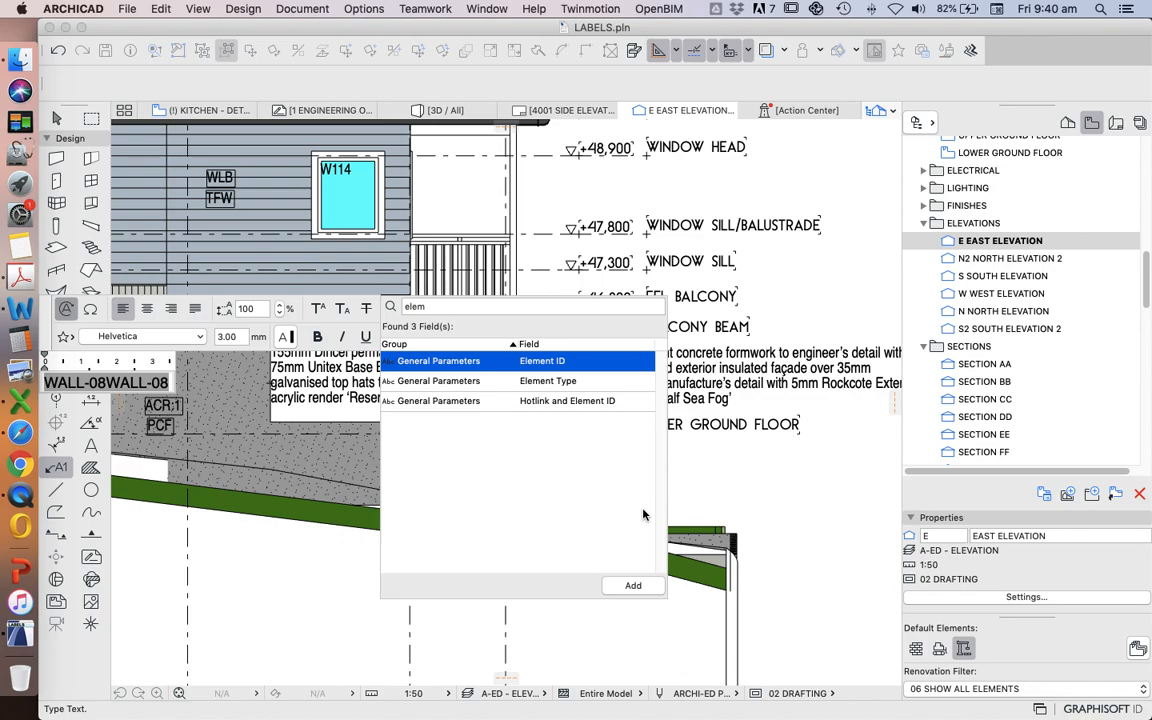
key(Escape)
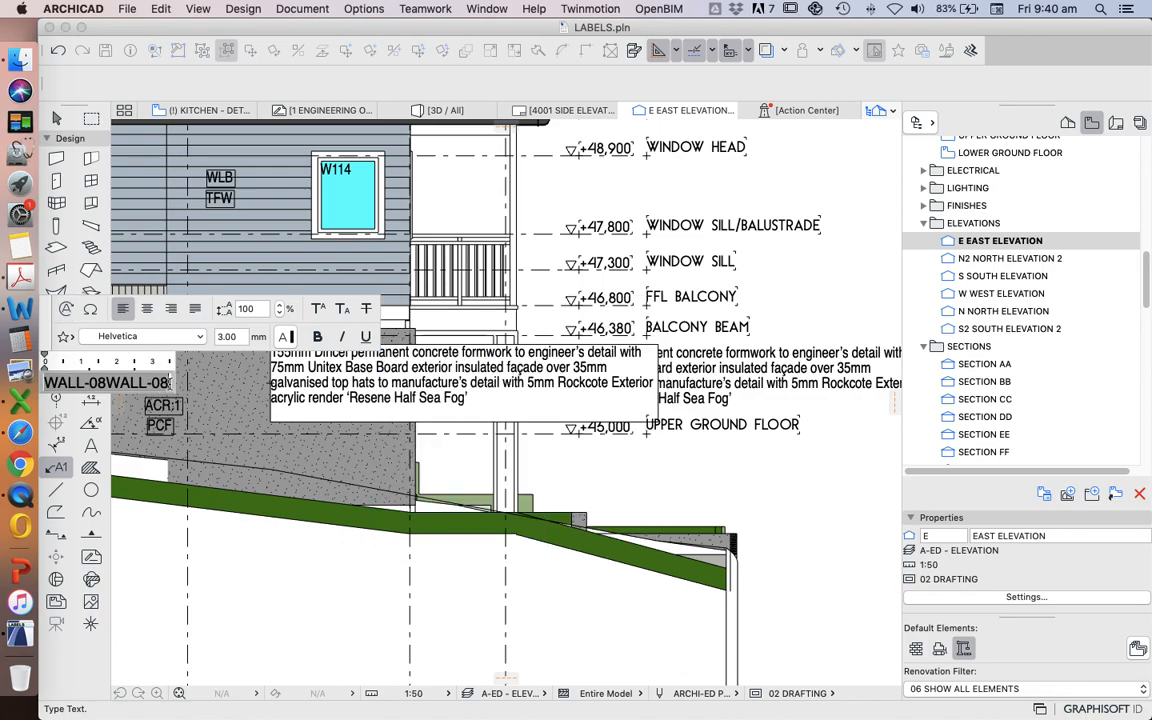
key(super+z)
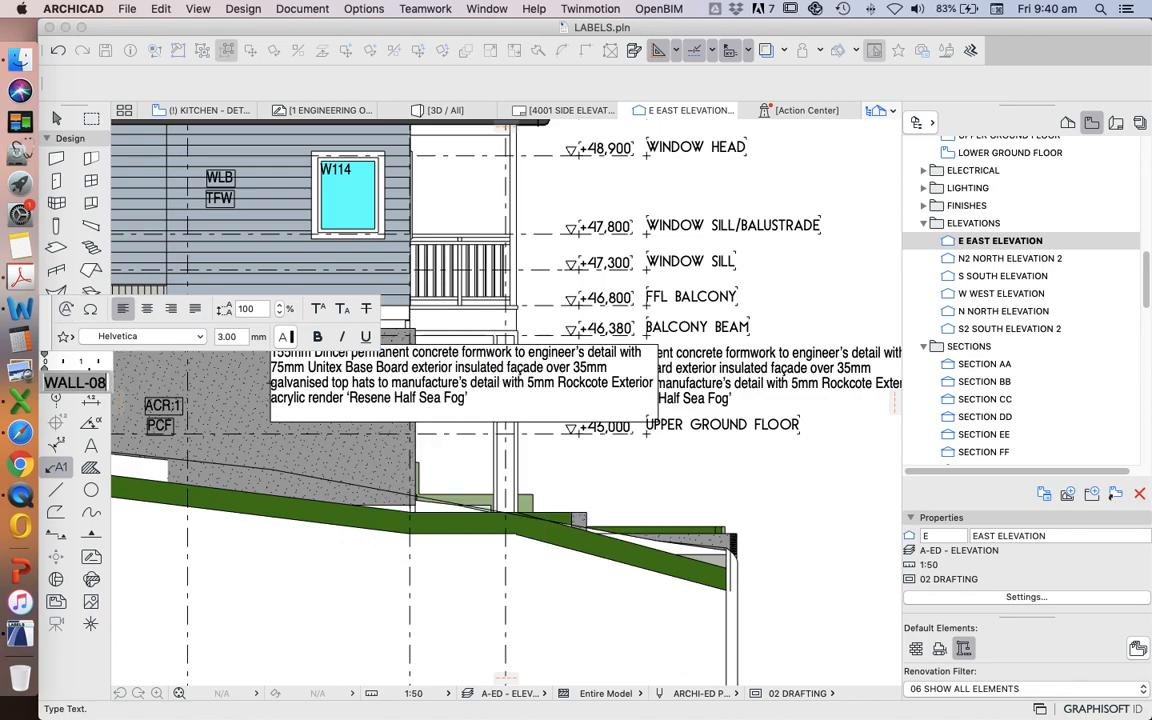
click(292, 581)
click(309, 576)
click(587, 488)
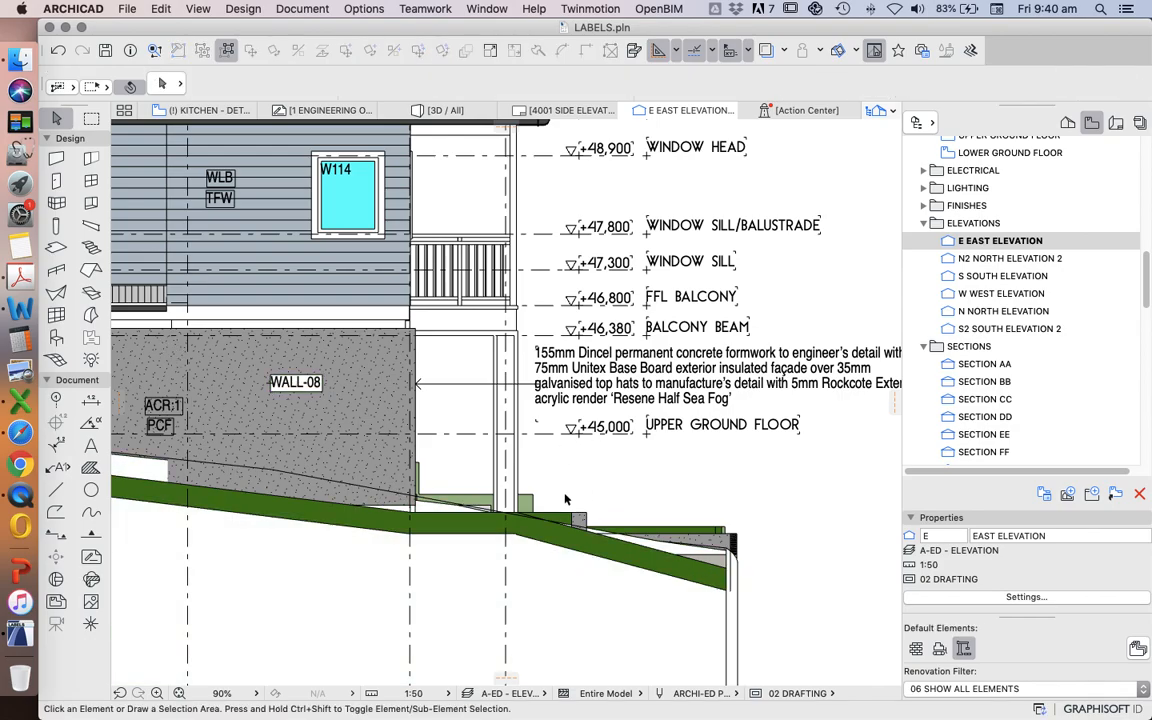
Step: Shift the new wall ID label slightly down and toward the ACR:1 and PCF tags on the lower wall
scroll(535, 474, down, 5)
scroll(429, 445, up, 10)
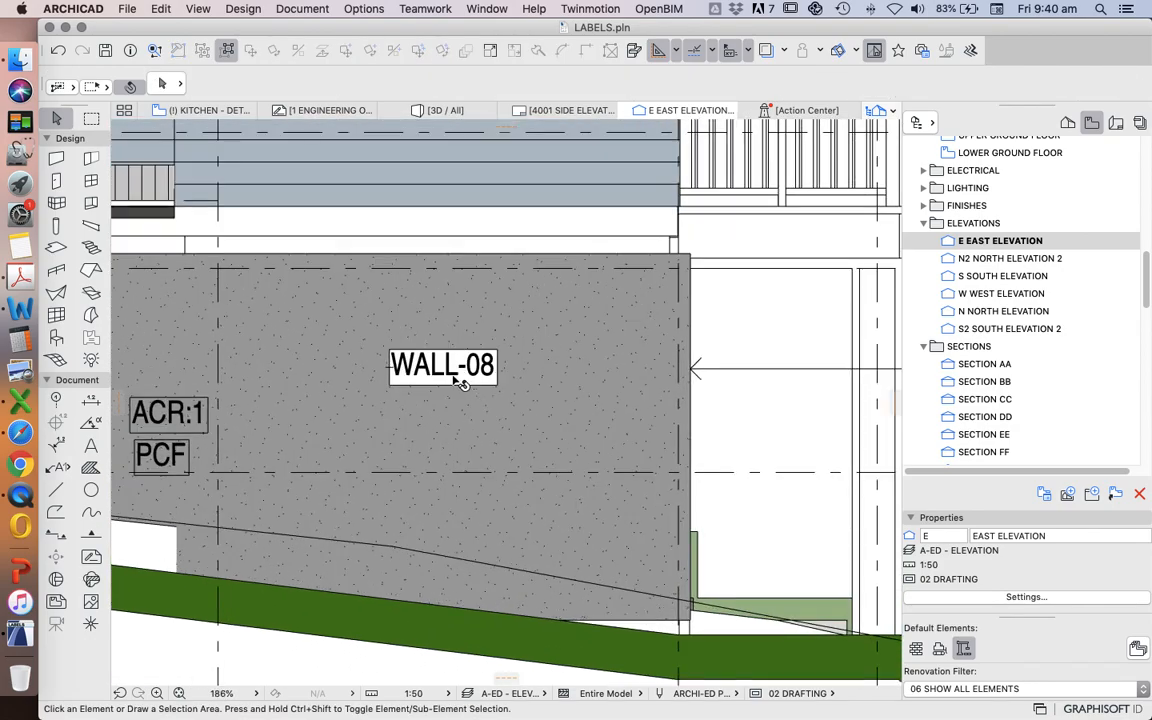
click(450, 372)
drag(450, 372, 424, 386)
scroll(430, 386, down, 5)
click(629, 400)
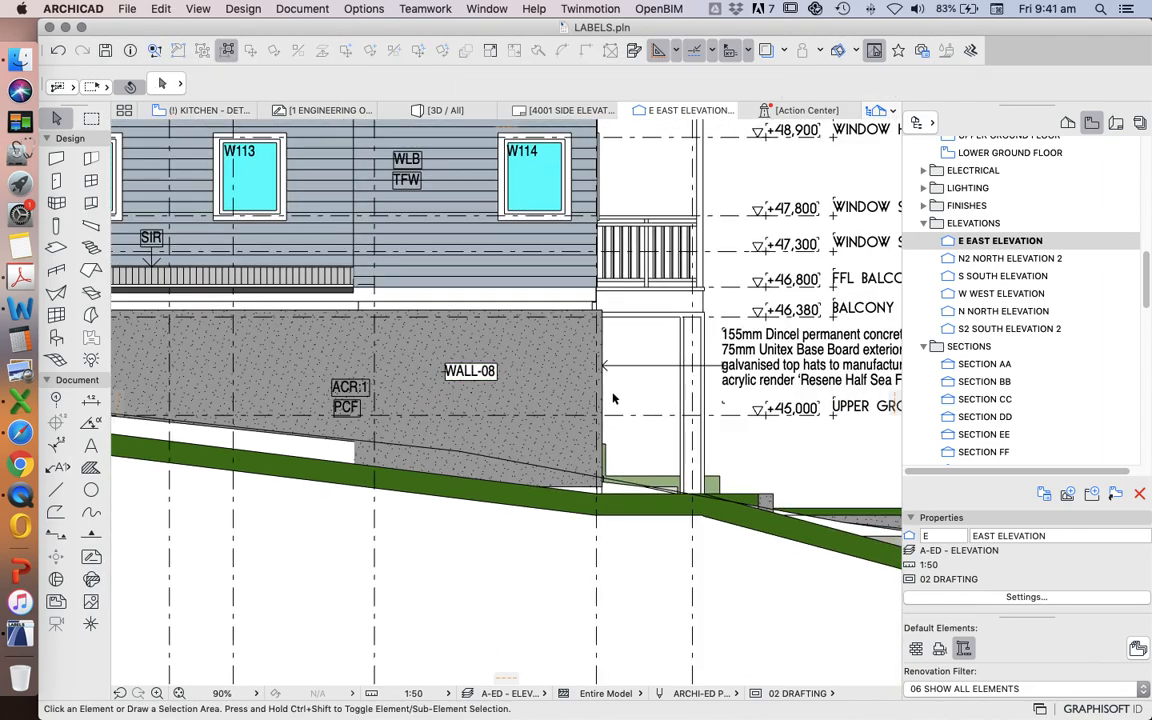
Step: Check the lower wall's ID among the classification and properties in its selection settings, without changing anything
click(546, 374)
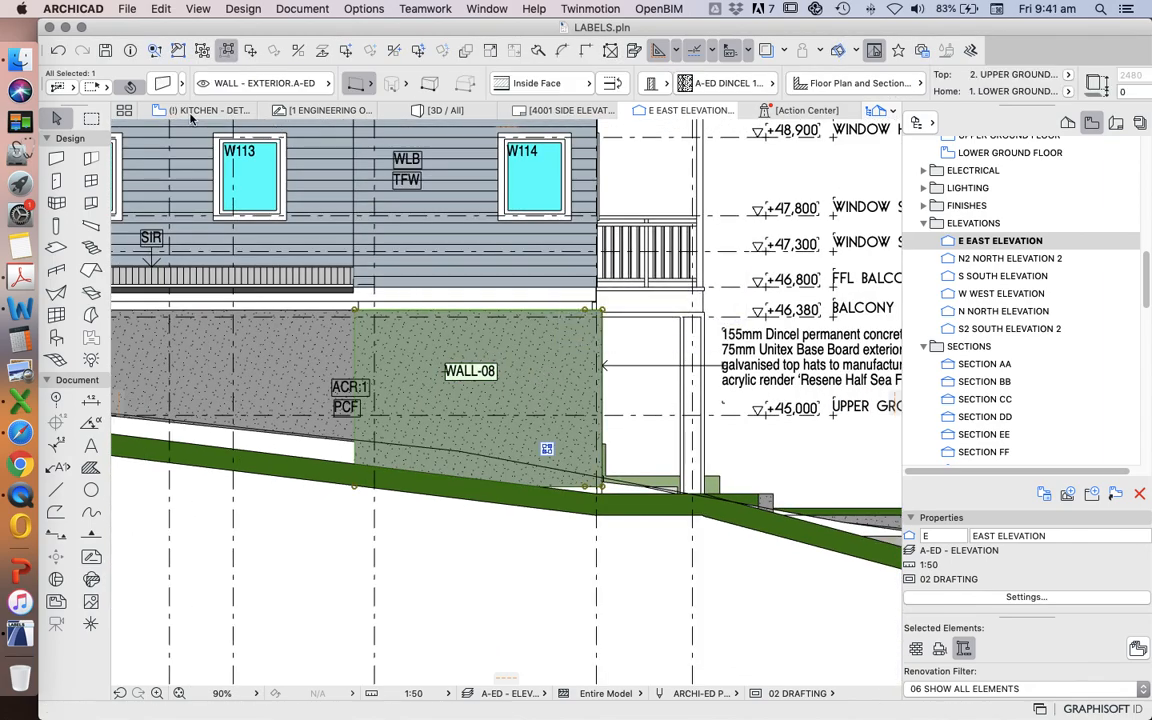
click(163, 83)
double_click(512, 334)
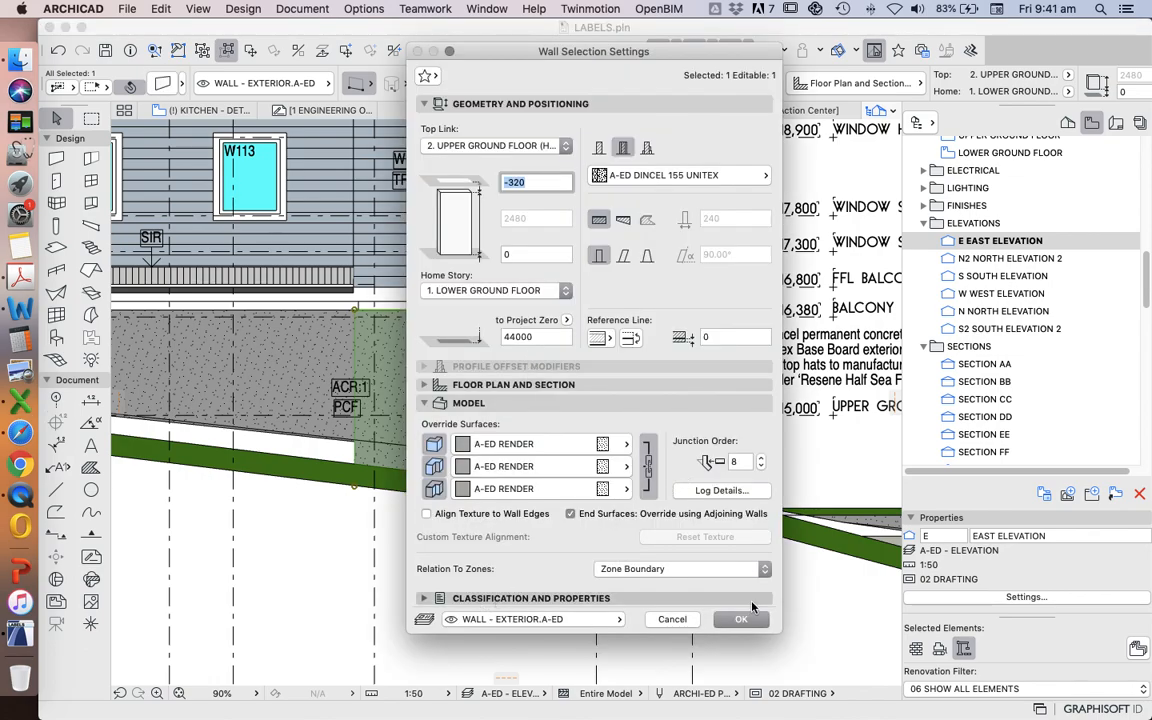
click(612, 598)
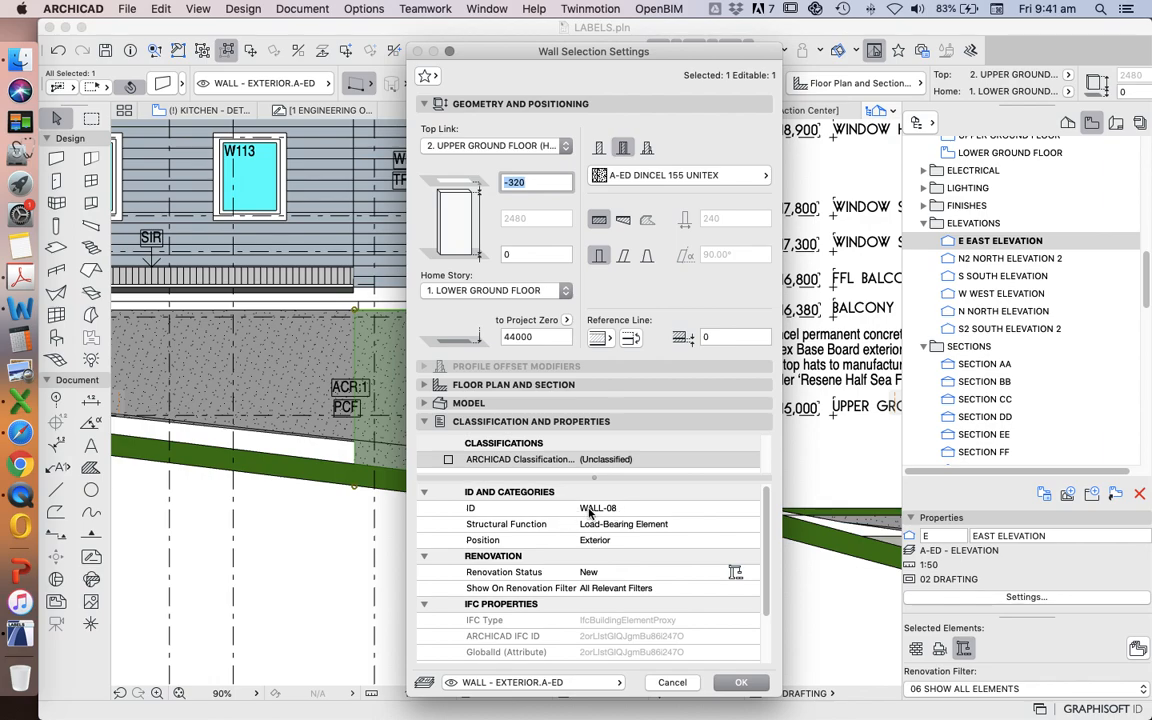
click(741, 682)
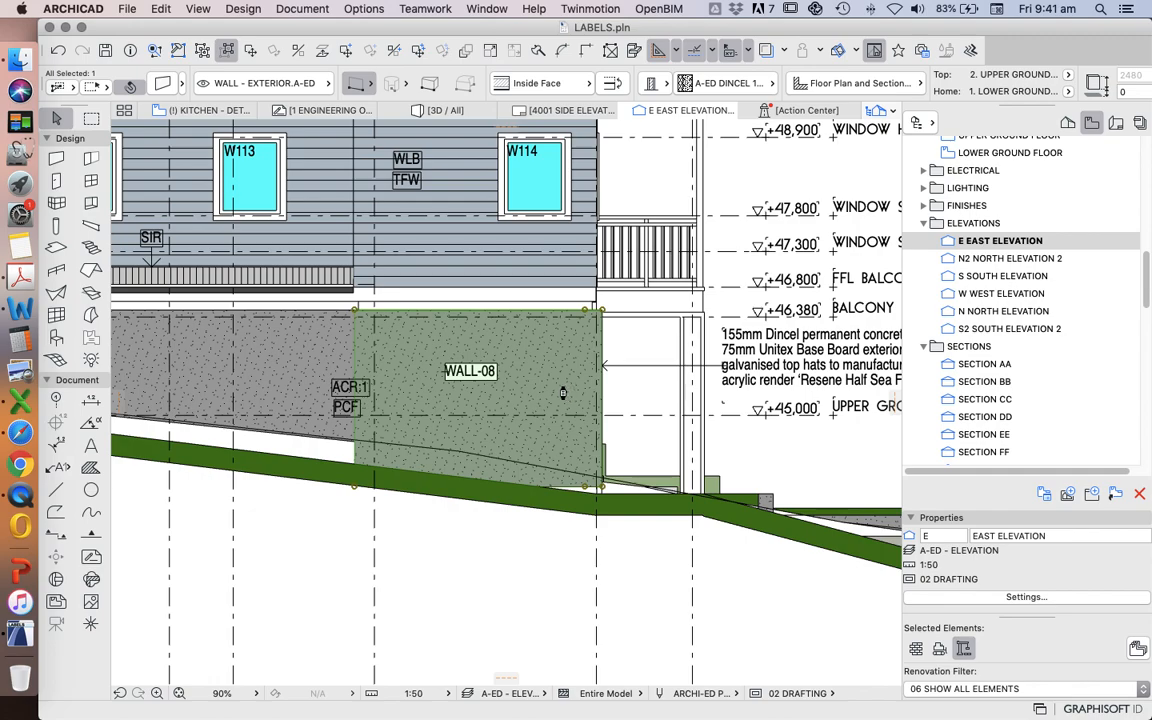
key(Escape)
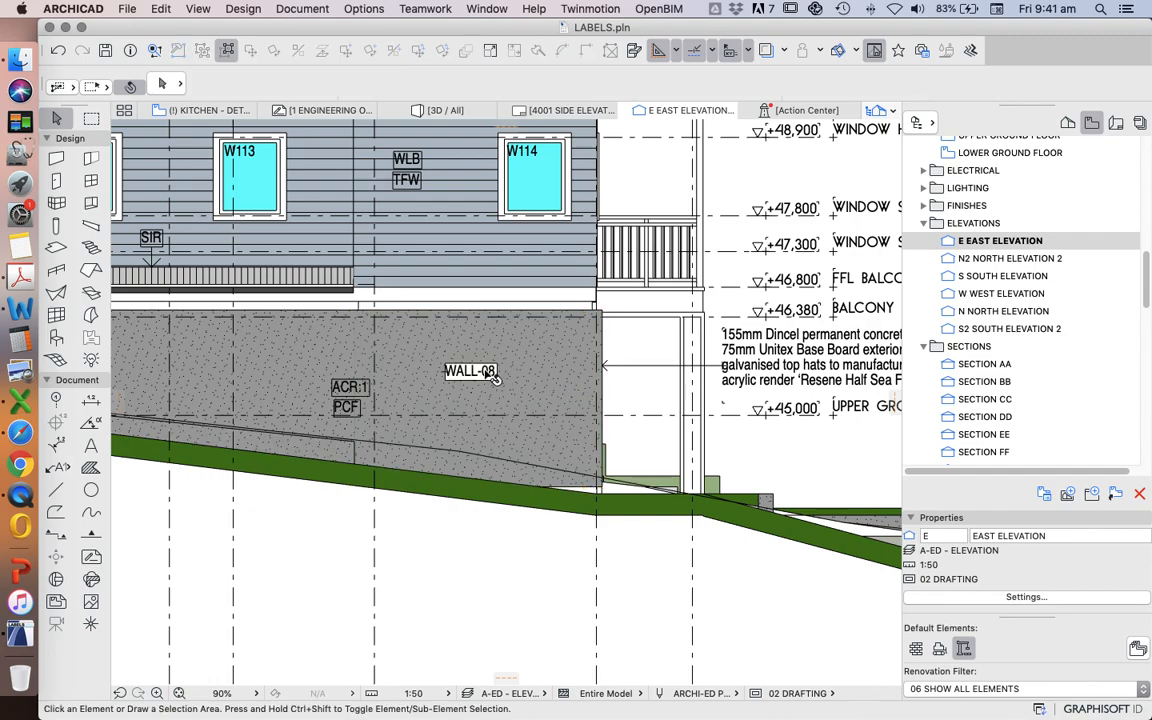
scroll(510, 385, down, 4)
scroll(505, 386, up, 5)
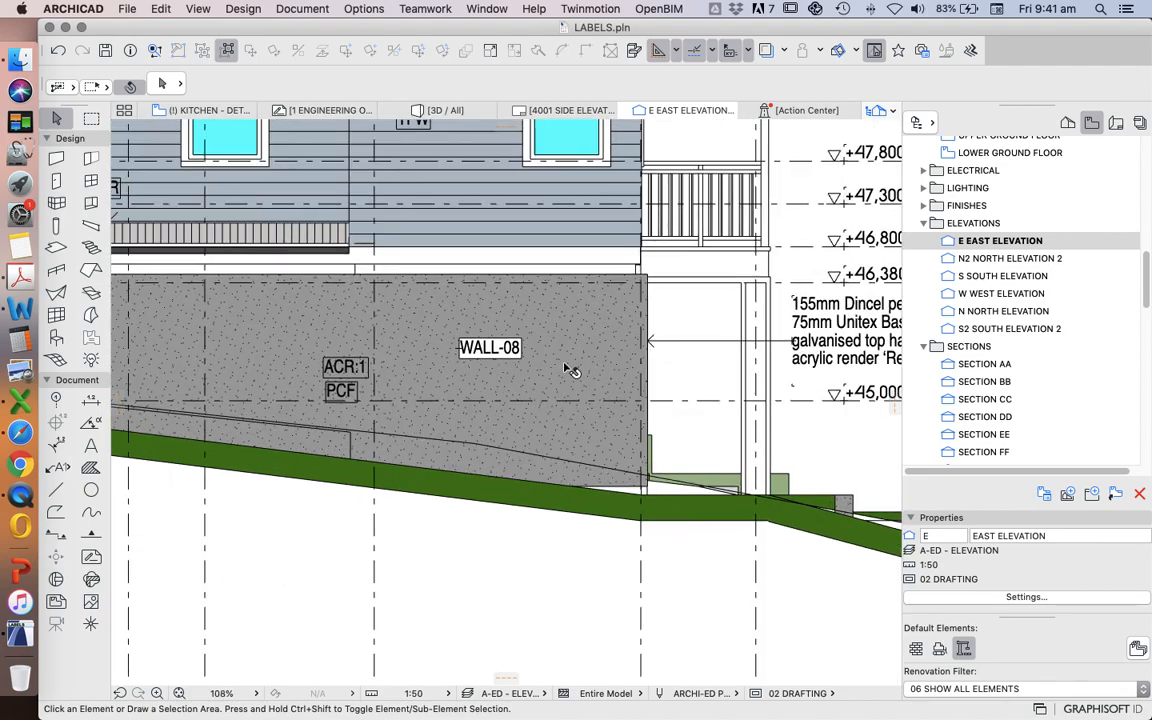
scroll(580, 378, down, 5)
scroll(583, 385, up, 5)
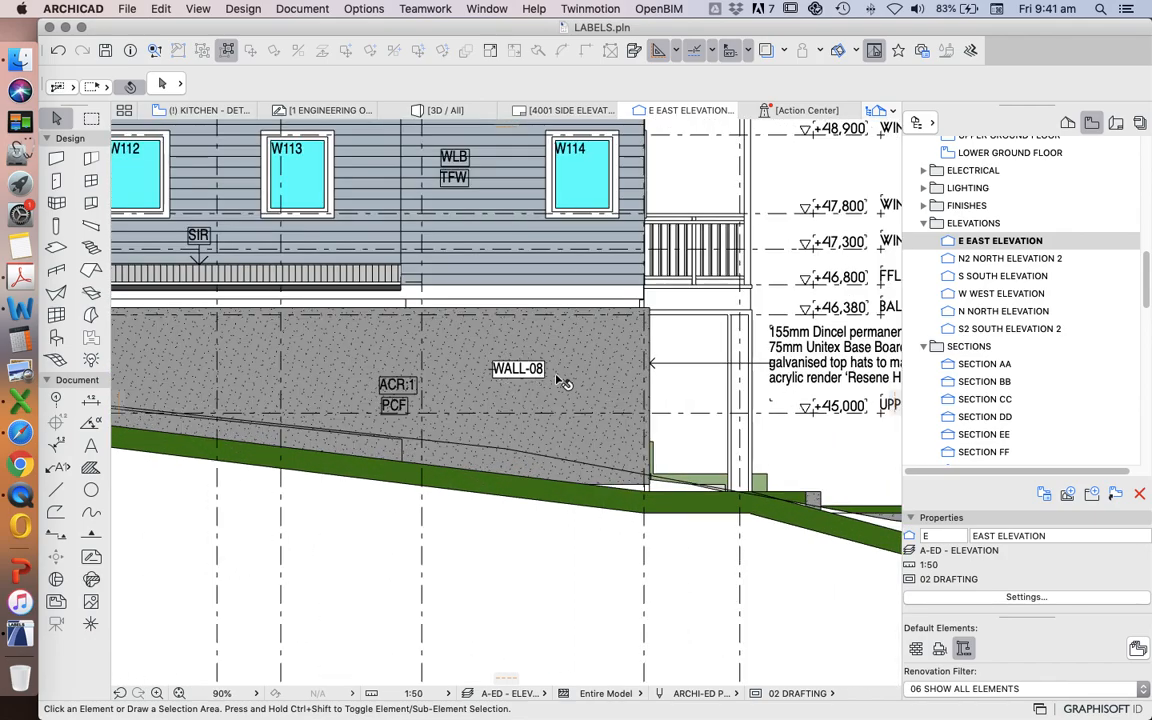
Step: Switch to Excel, enlarge the Materials Schedule - TEMPLATE.xlsx window downward and view its LEGEND sheet of material IDs
click(22, 402)
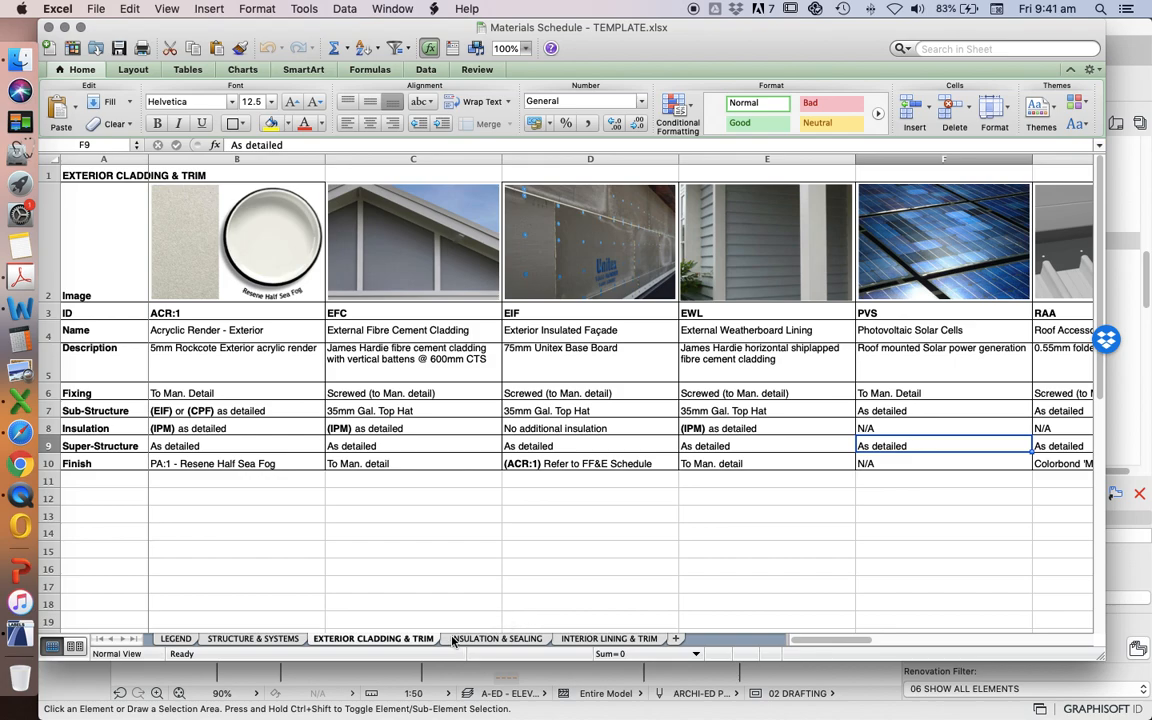
drag(659, 661, 664, 709)
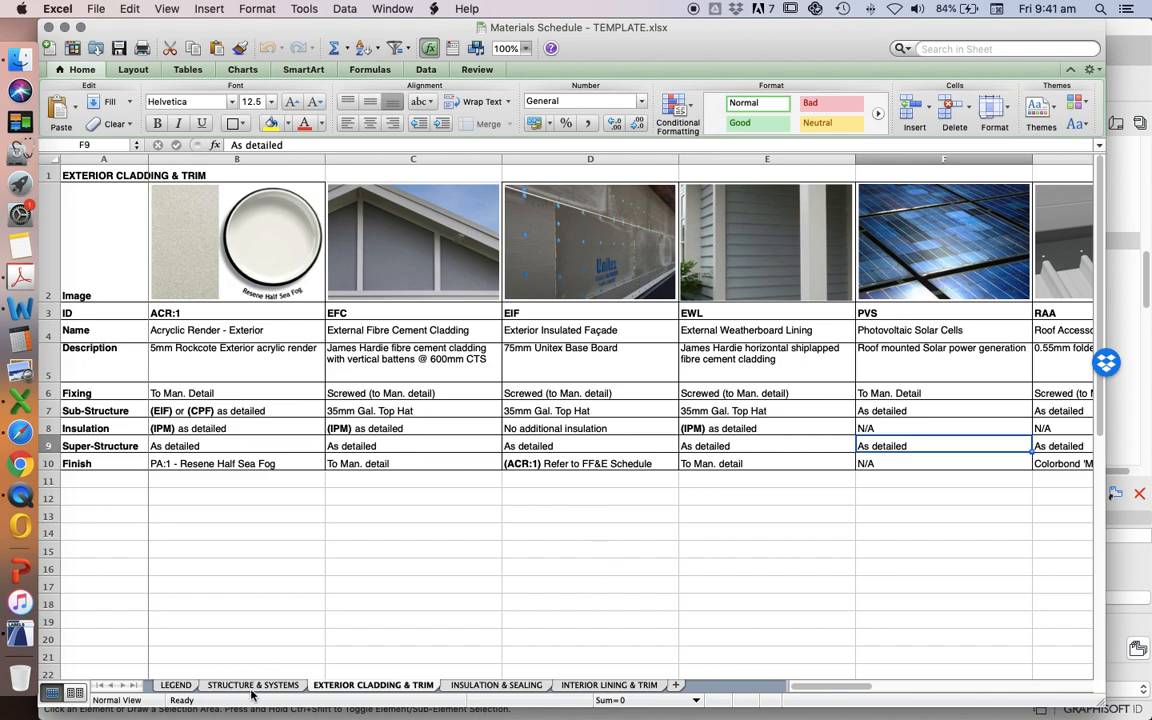
click(178, 686)
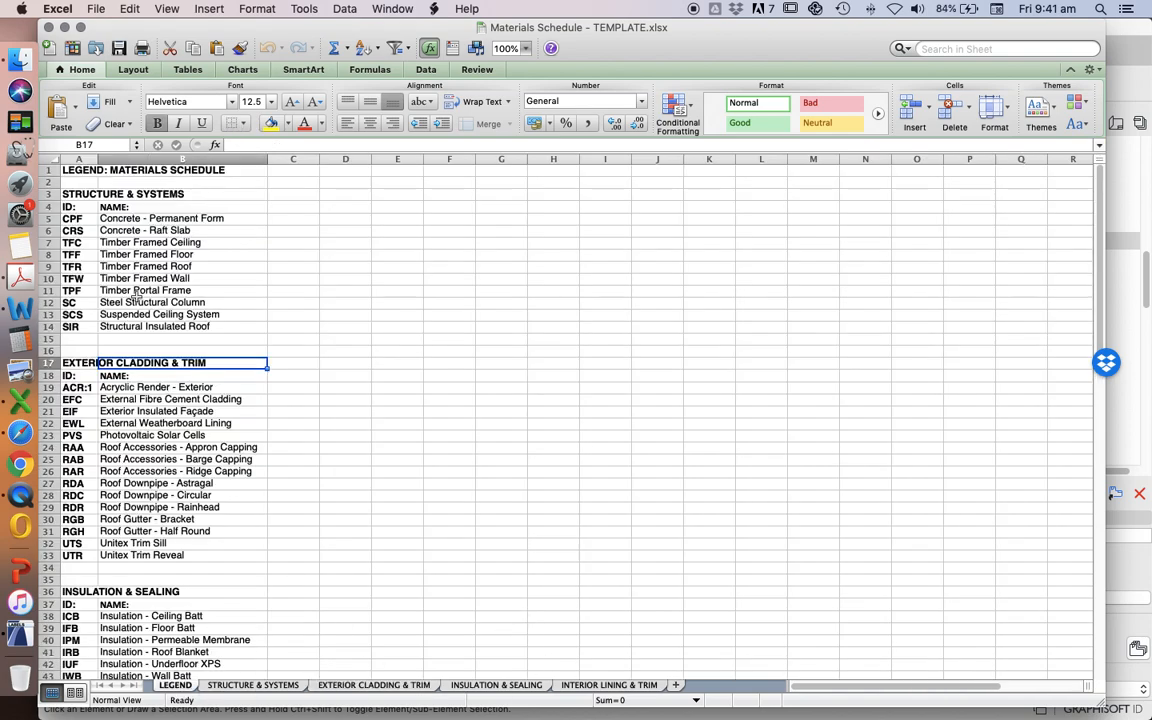
Step: Compare the material IDs and details across the LEGEND, STRUCTURE & SYSTEMS and EXTERIOR CLADDING & TRIM sheets
scroll(125, 255, down, 3)
scroll(131, 268, down, 6)
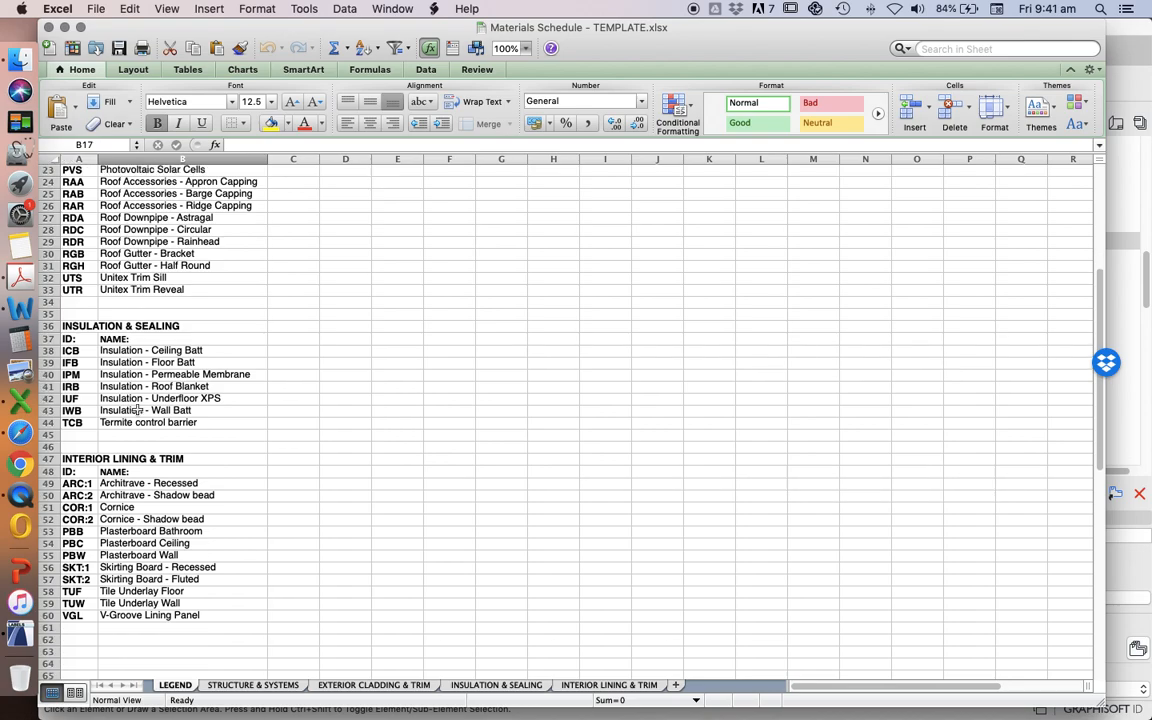
scroll(133, 363, up, 7)
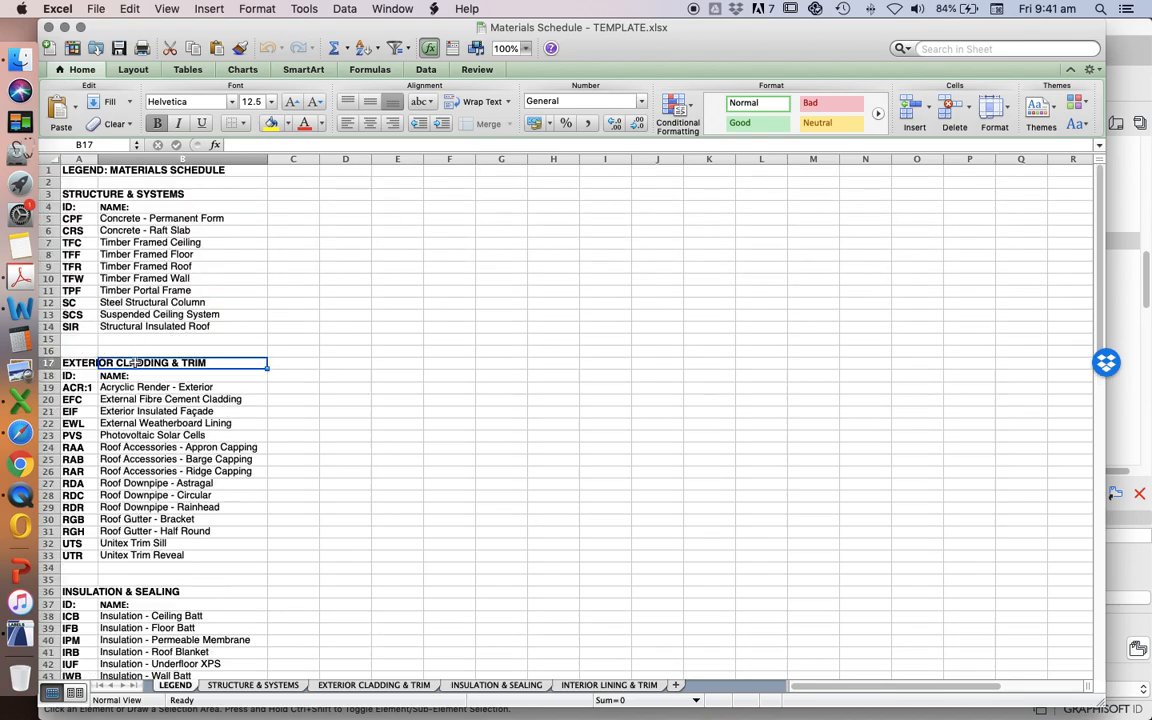
click(253, 686)
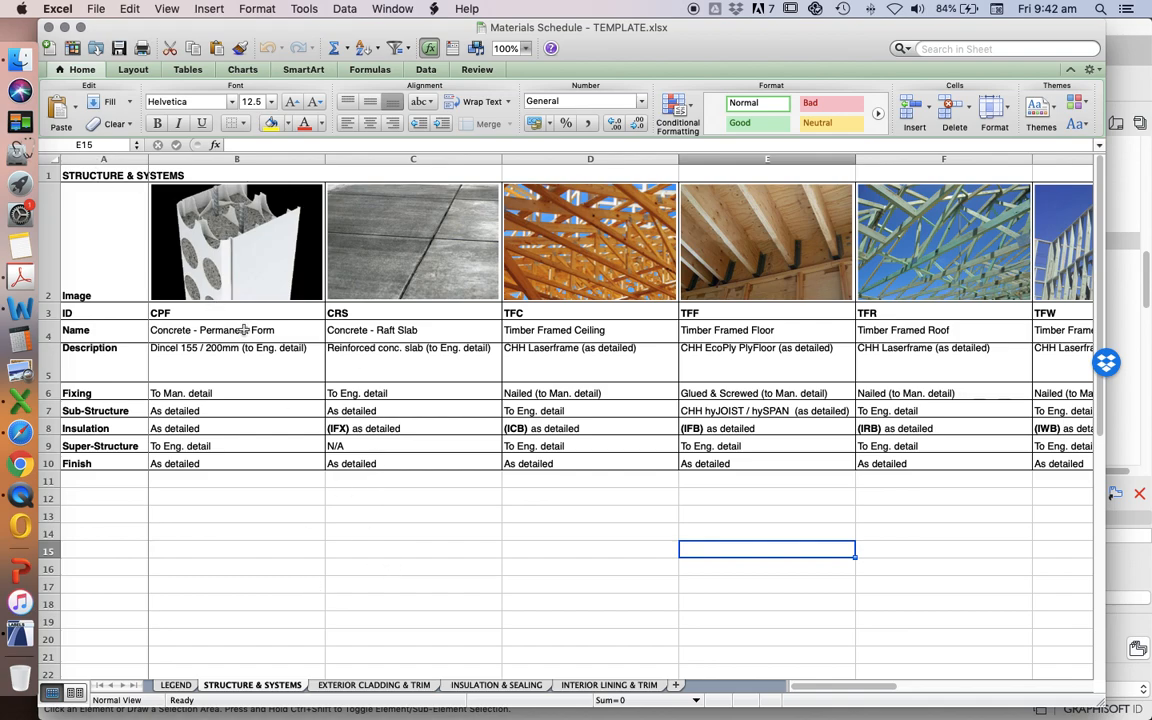
click(165, 314)
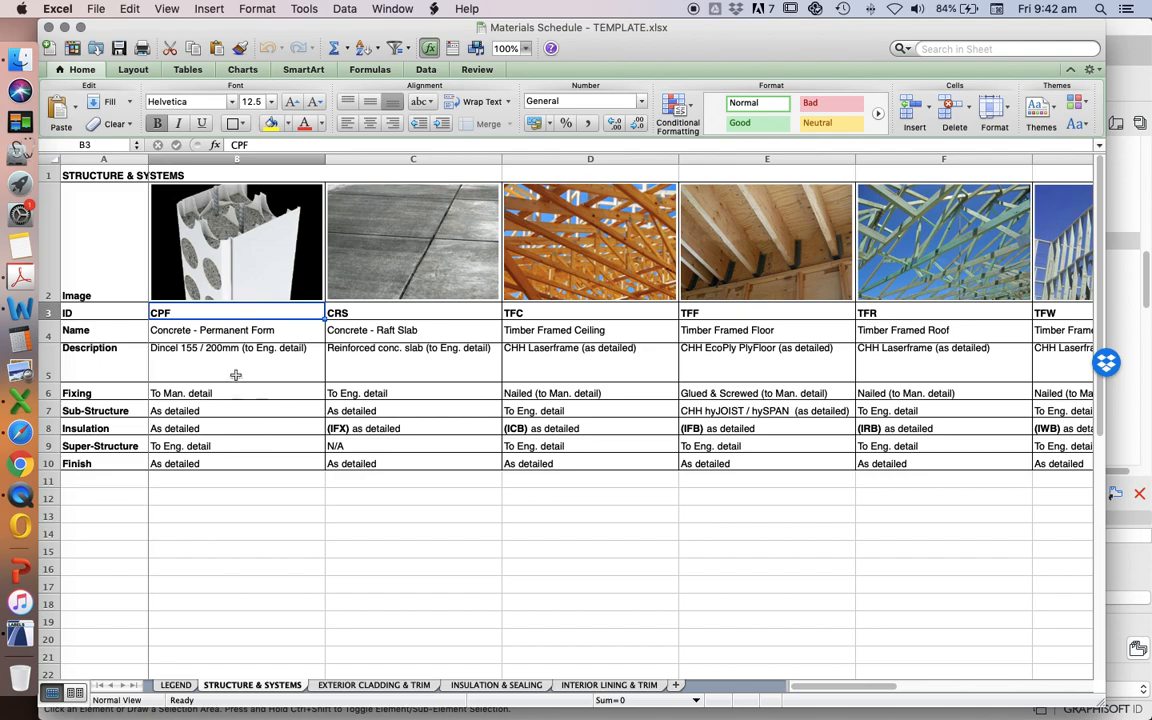
click(375, 685)
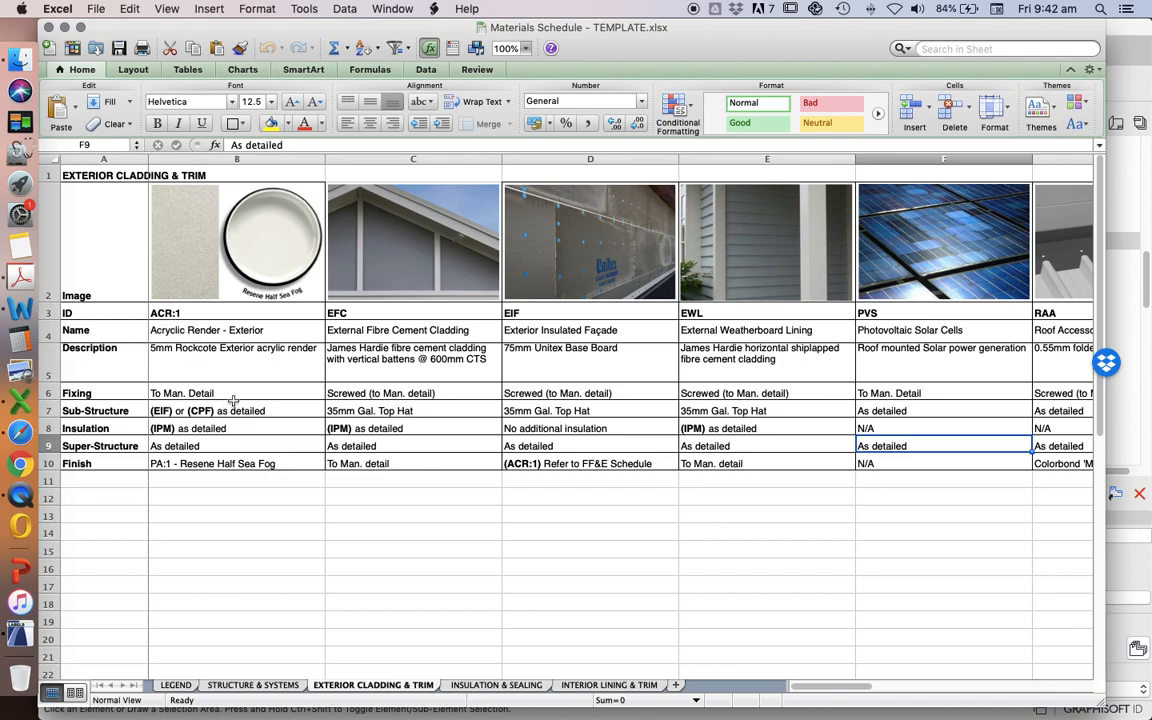
click(288, 686)
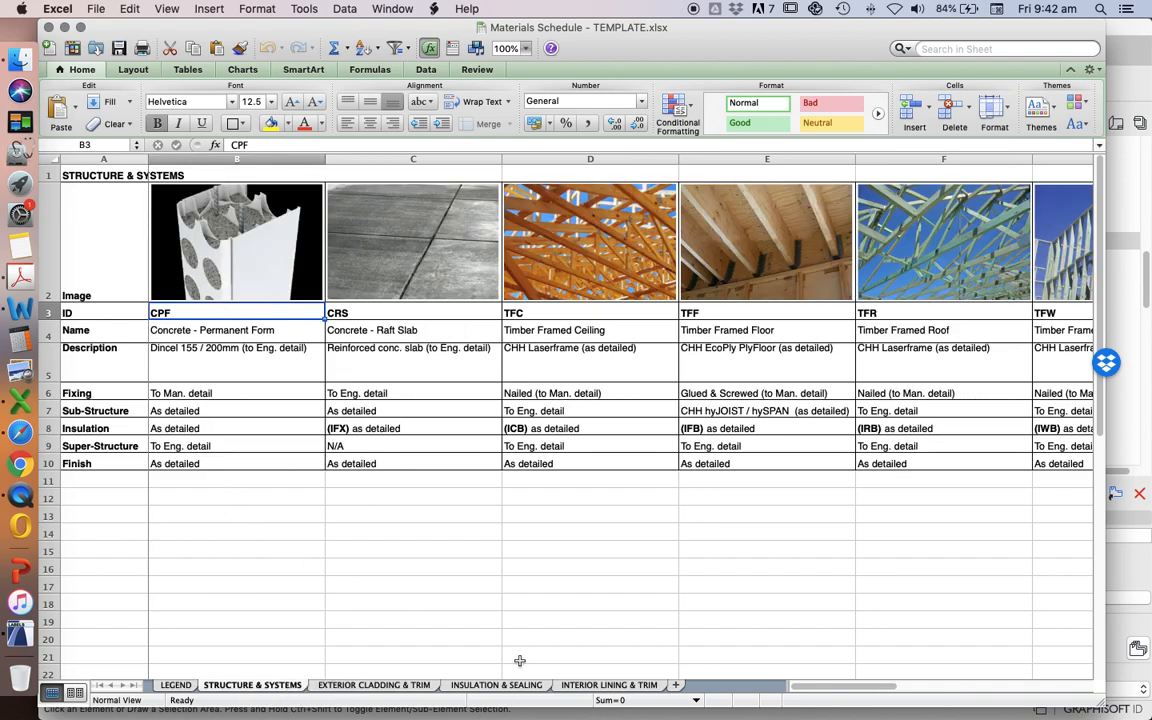
click(385, 686)
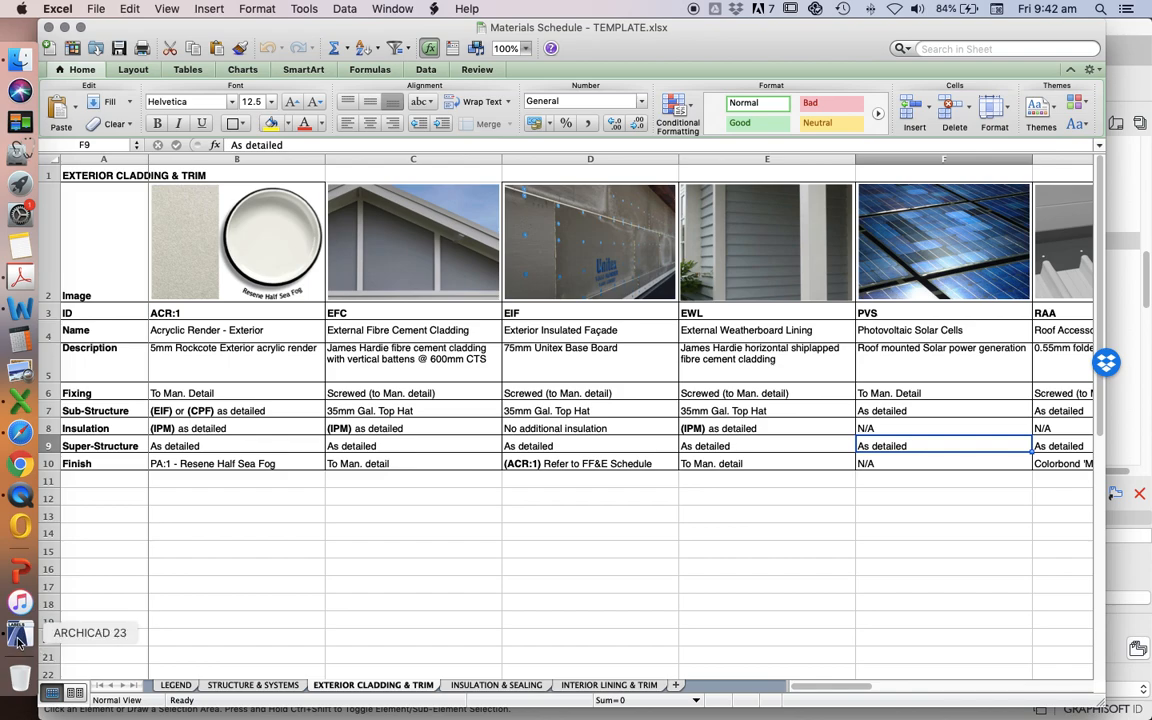
Step: Enter the combined ID CPF EIF ACR:1 in cell C13 of the EXTERIOR CLADDING & TRIM sheet and copy that cell
click(388, 513)
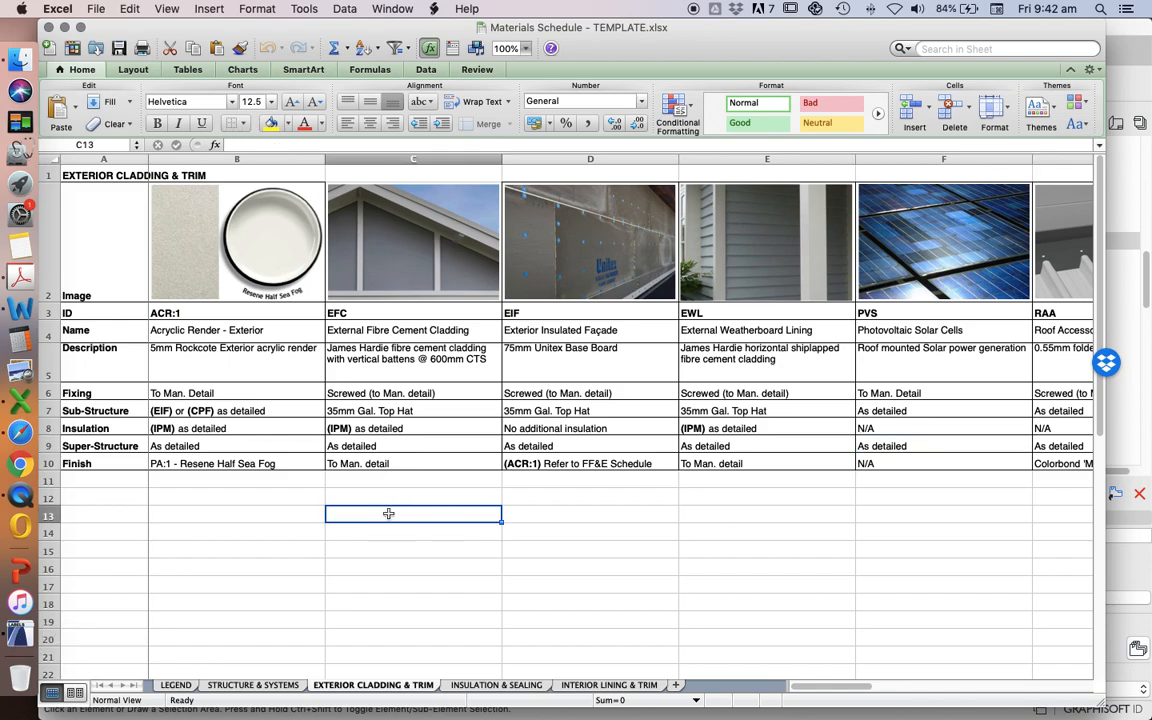
text(c)
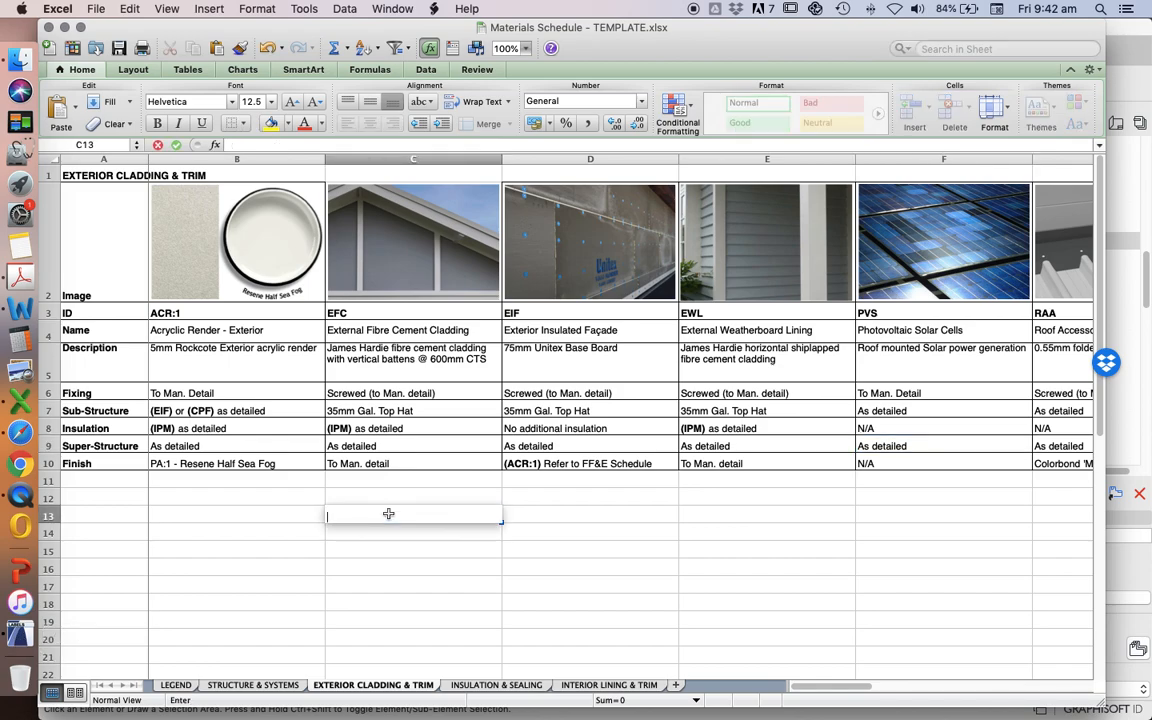
text(PF)
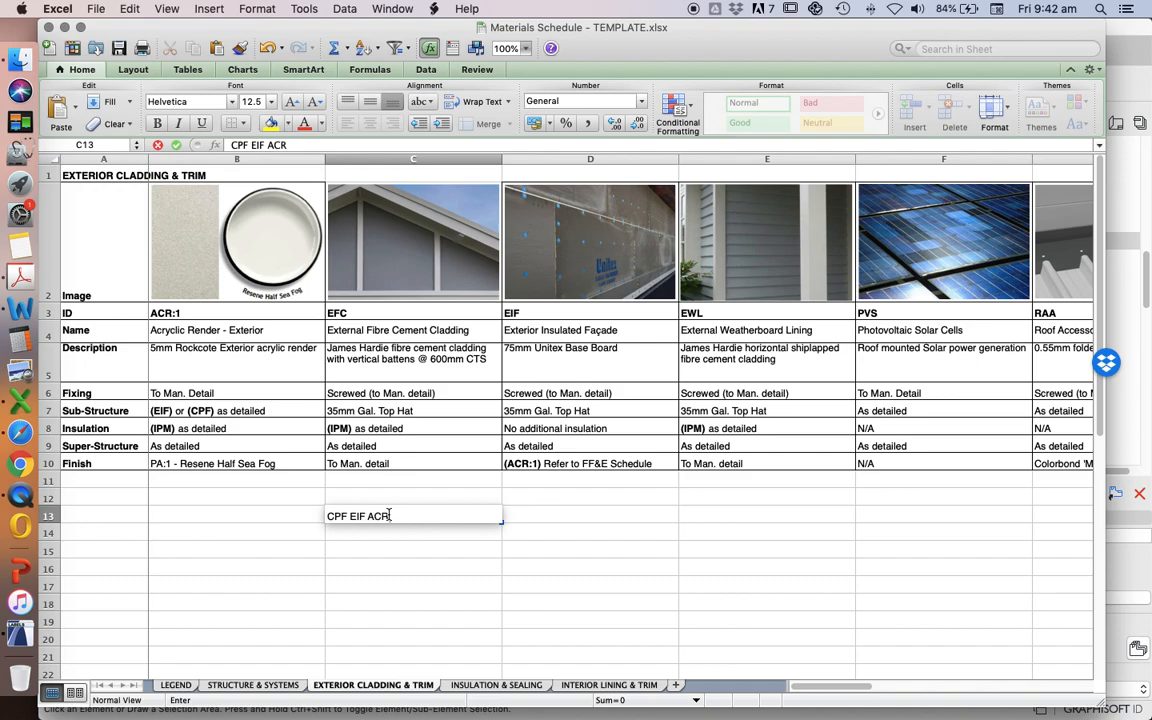
text(EIF ACR:1)
key(Return)
click(411, 517)
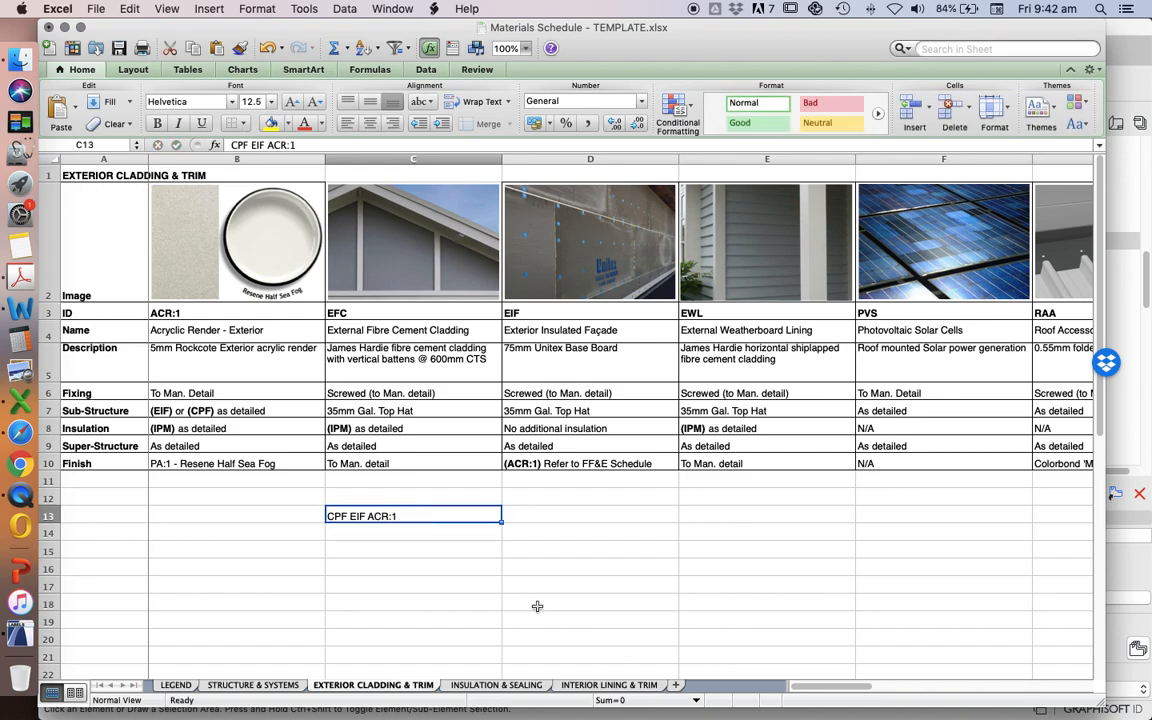
key(super+c)
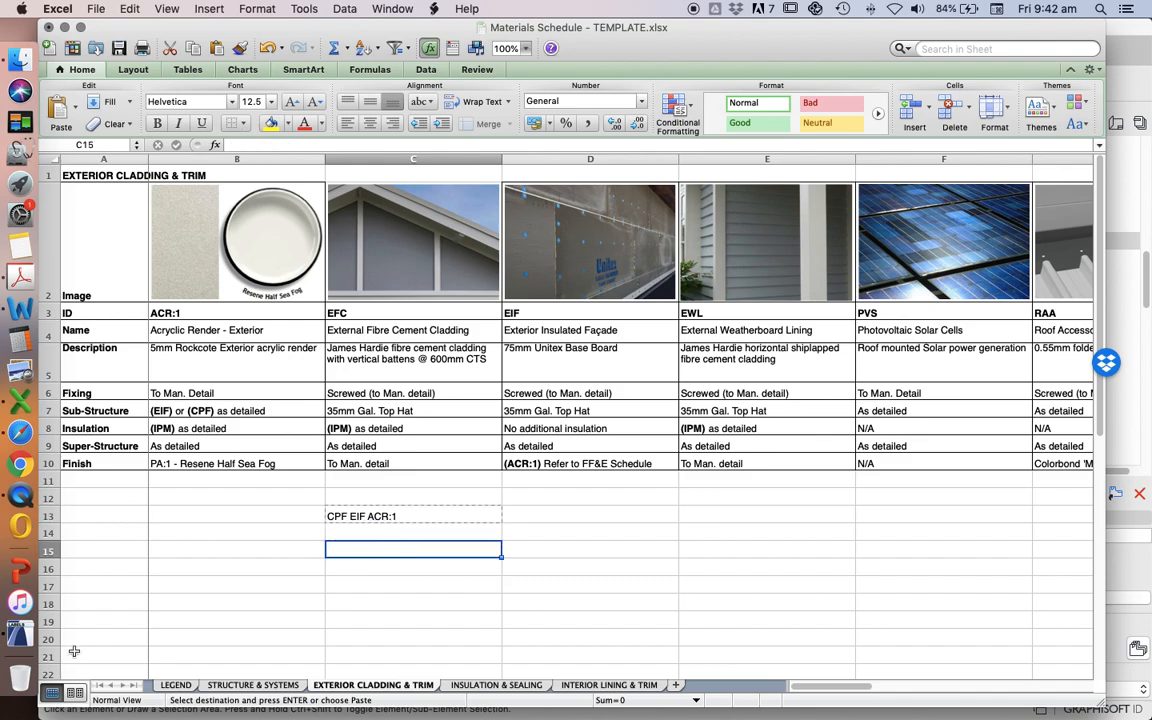
Step: Switch to Archicad and show the whole model in 3D from the East Elevation
click(20, 632)
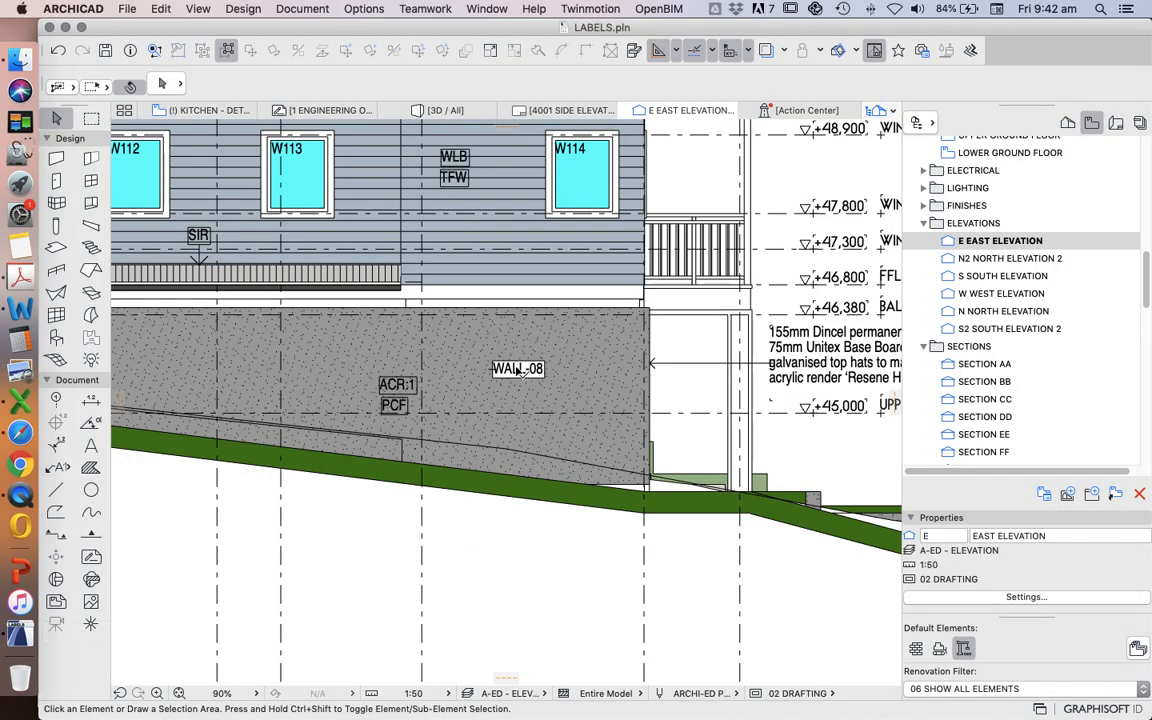
scroll(582, 538, down, 3)
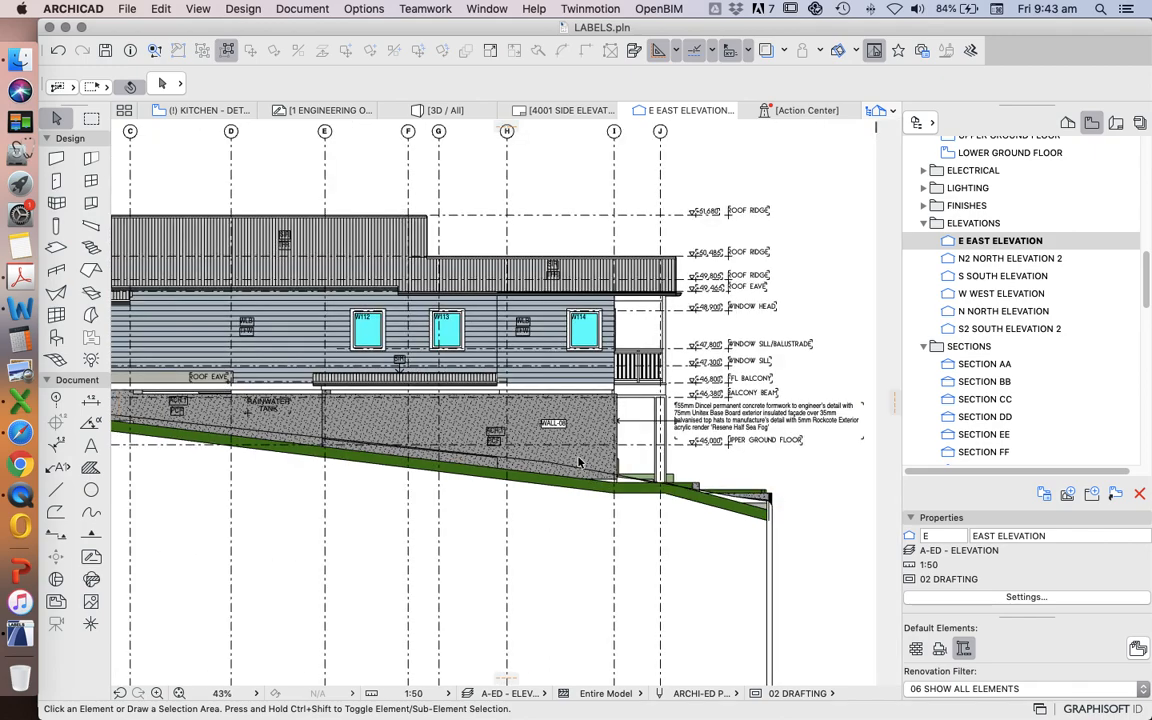
scroll(525, 463, down, 3)
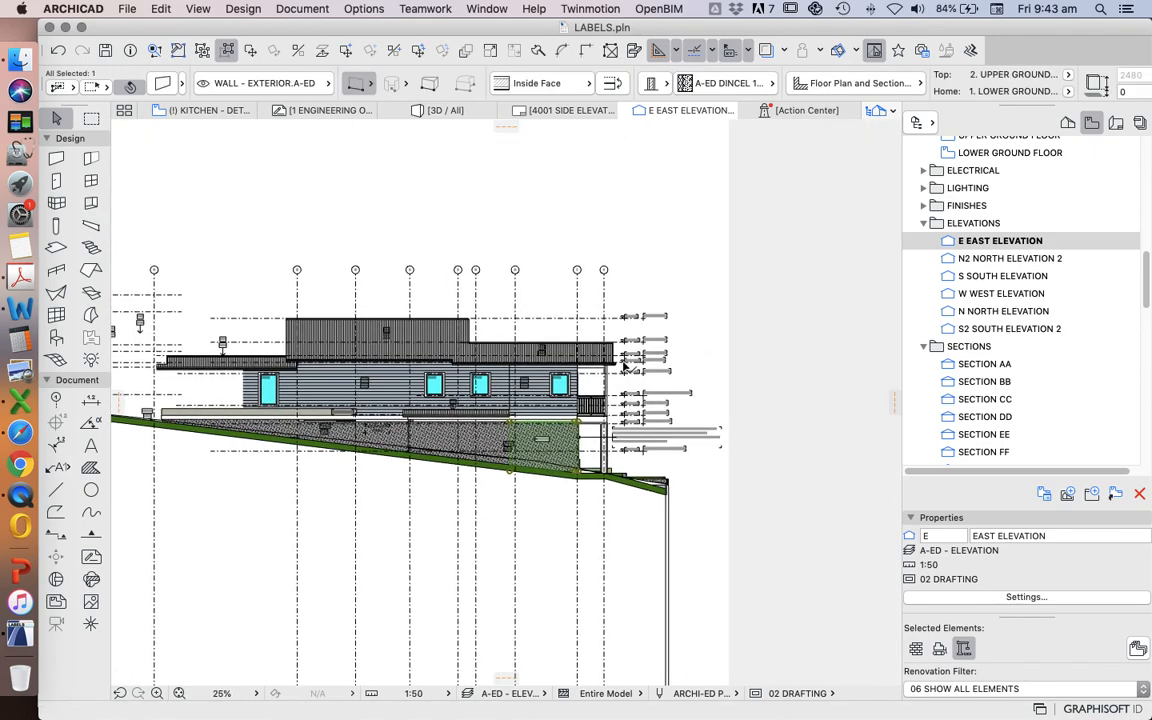
right_click(674, 264)
click(740, 496)
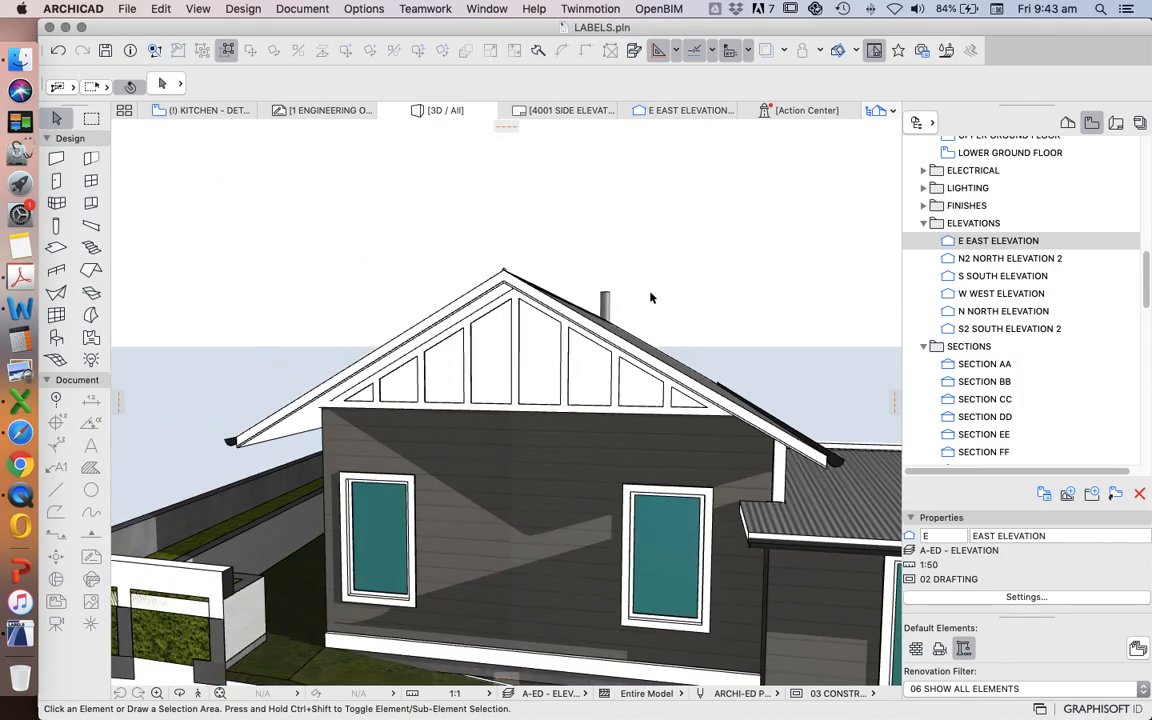
Step: Check the override surfaces in the settings of the rendered lower wall below the front bay window, without changing anything
click(179, 692)
drag(599, 486, 664, 343)
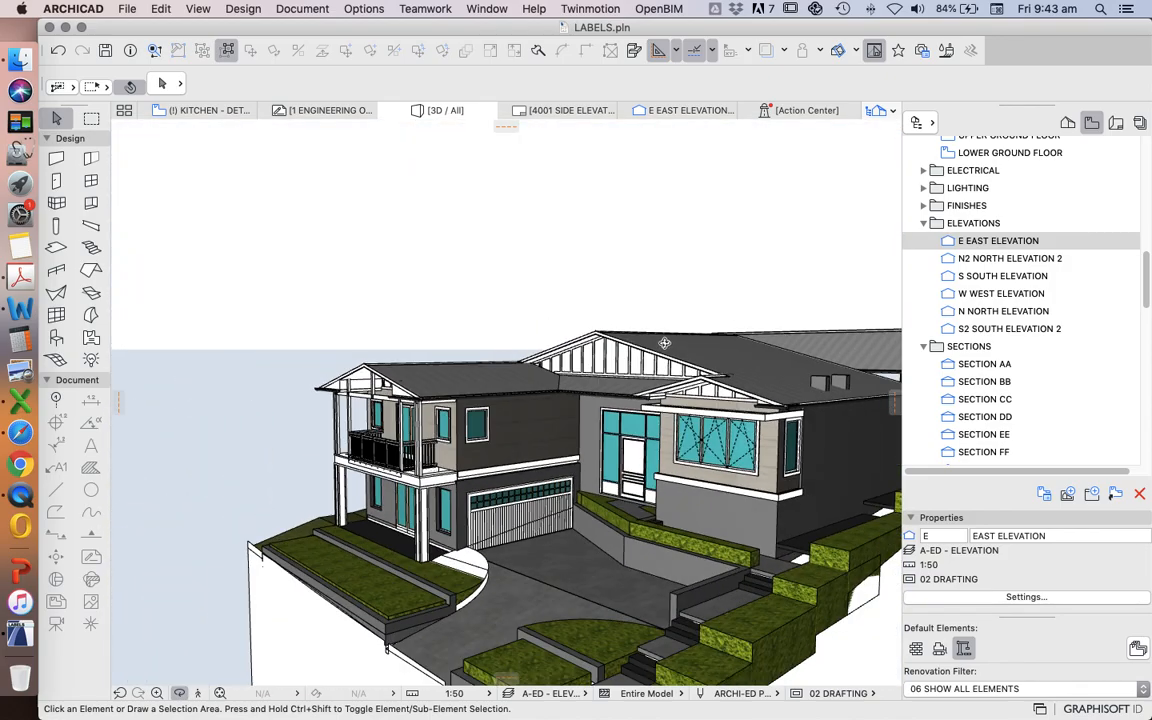
scroll(525, 398, up, 2)
scroll(520, 405, up, 2)
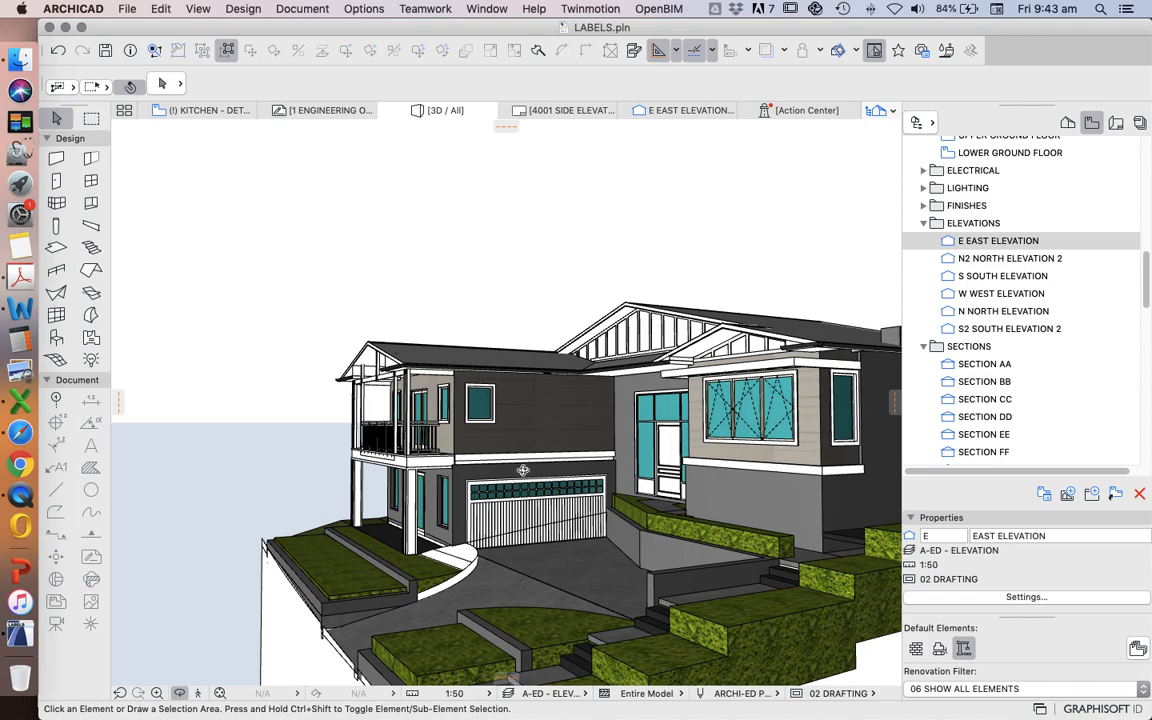
scroll(535, 477, down, 2)
scroll(652, 481, up, 1)
key(Escape)
click(678, 496)
click(163, 85)
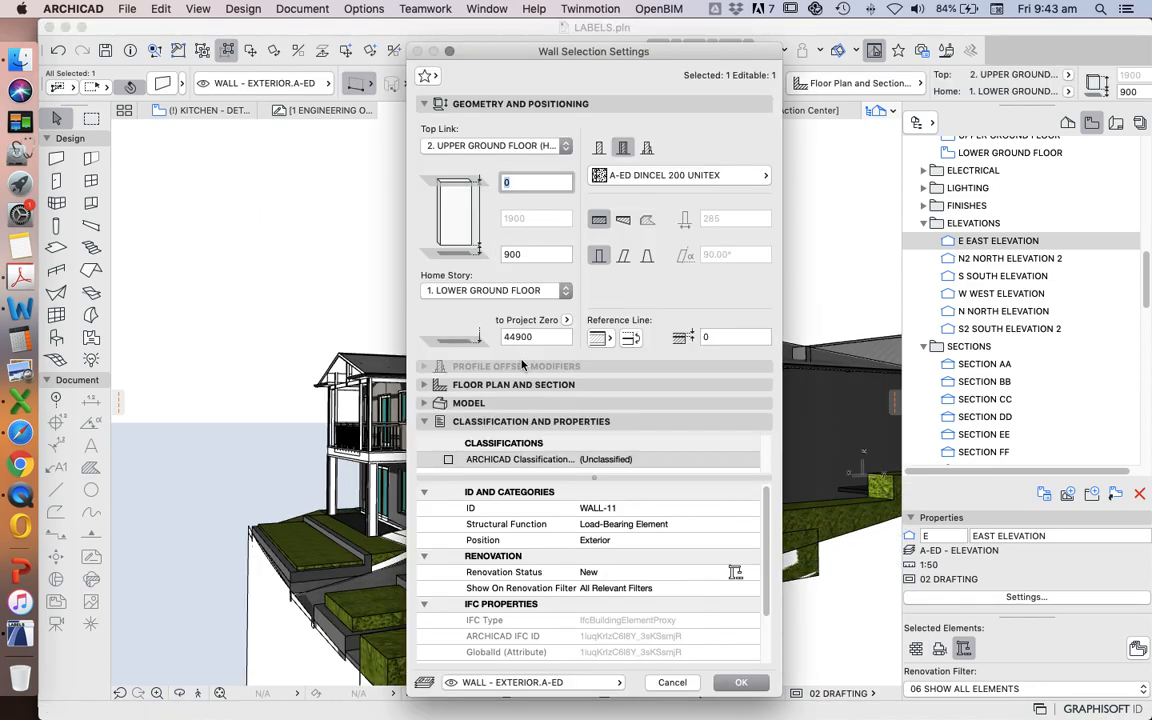
click(435, 404)
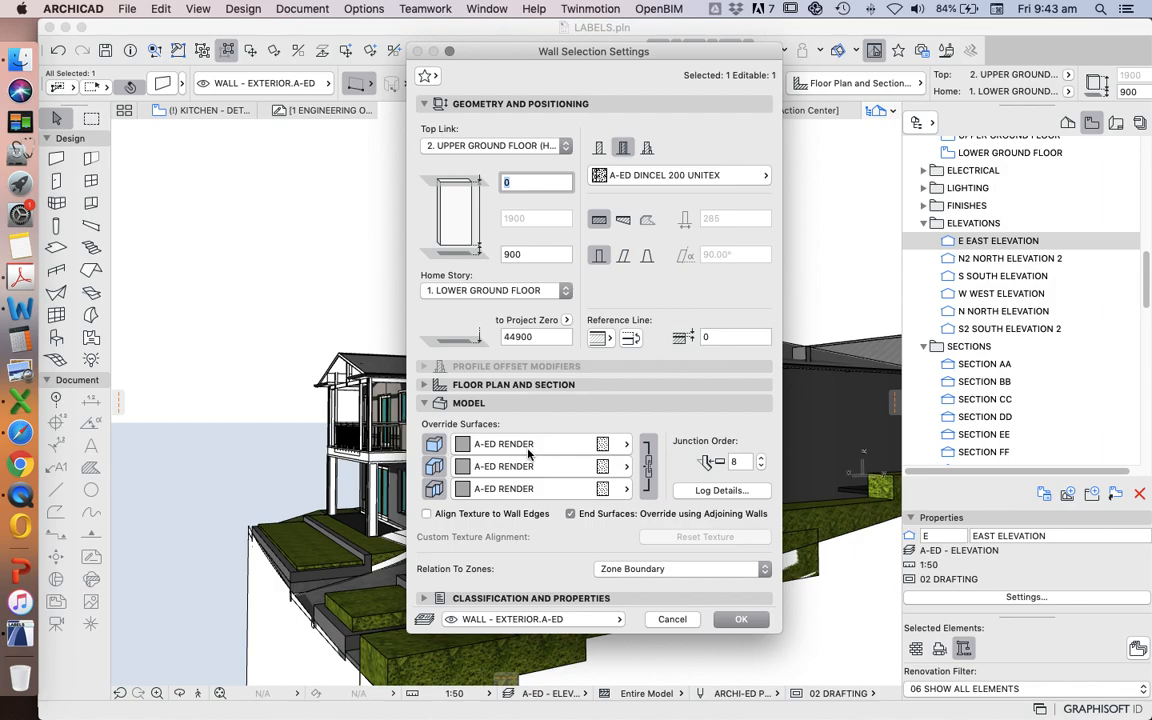
click(673, 619)
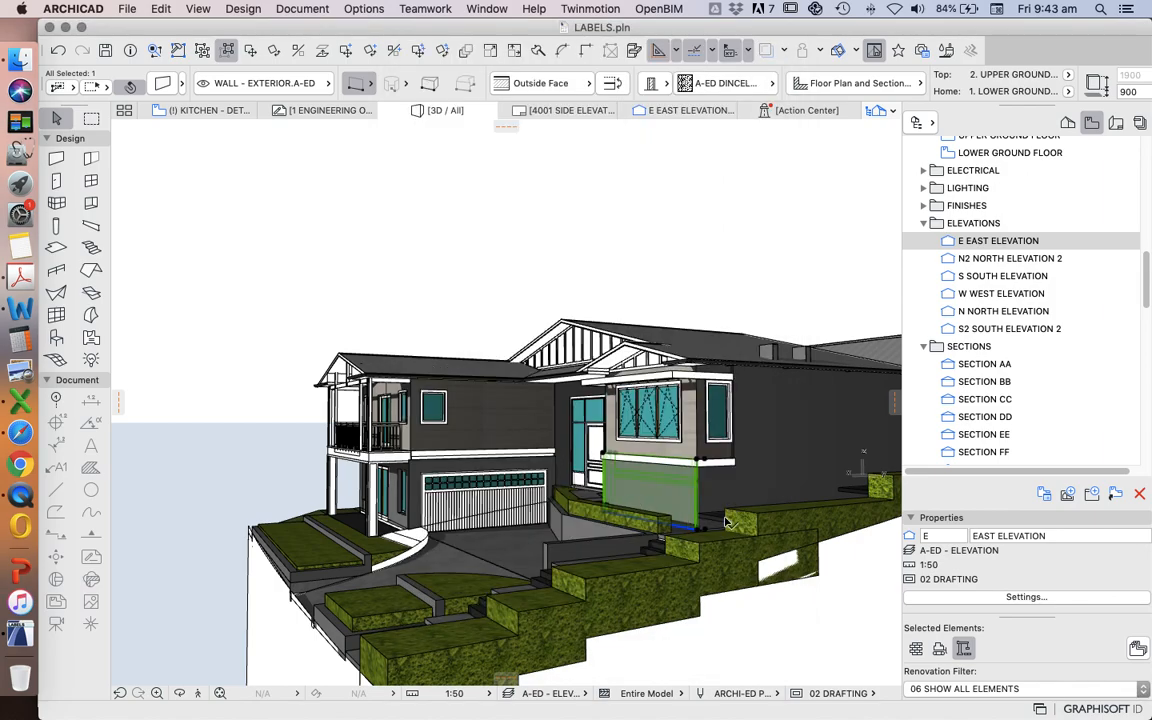
Step: Open Find & Select, move it clear of the building, and restrict the element type to Wall
click(160, 8)
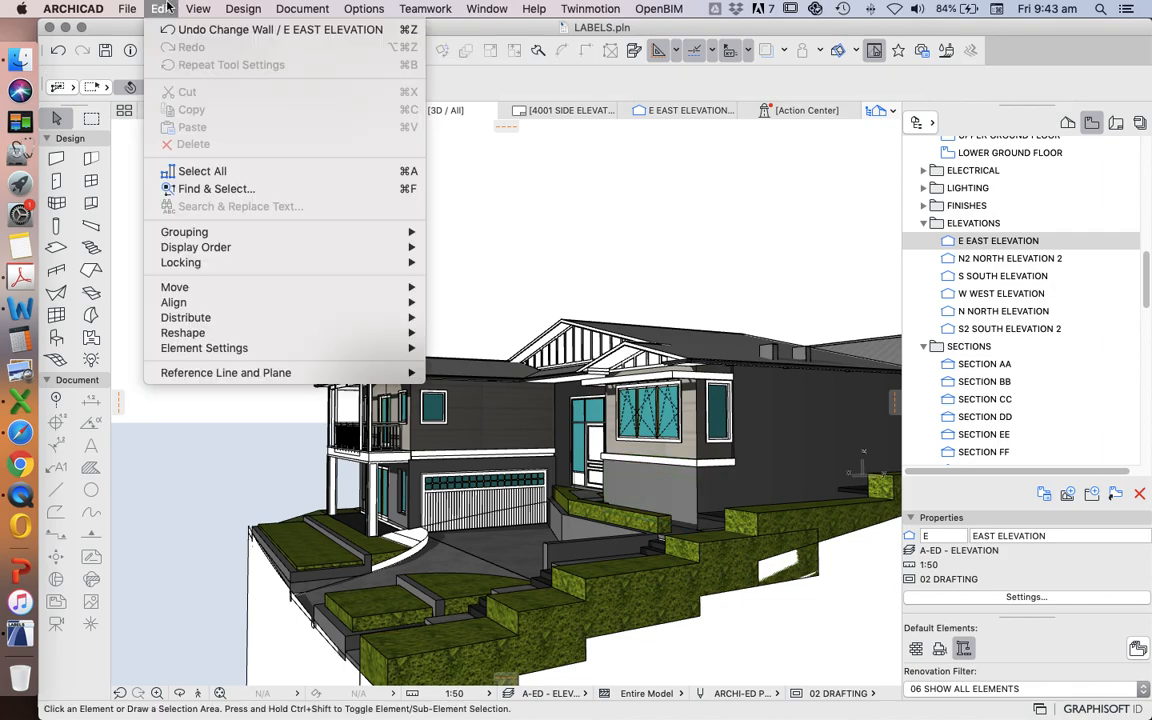
click(183, 188)
drag(736, 180, 655, 125)
click(822, 176)
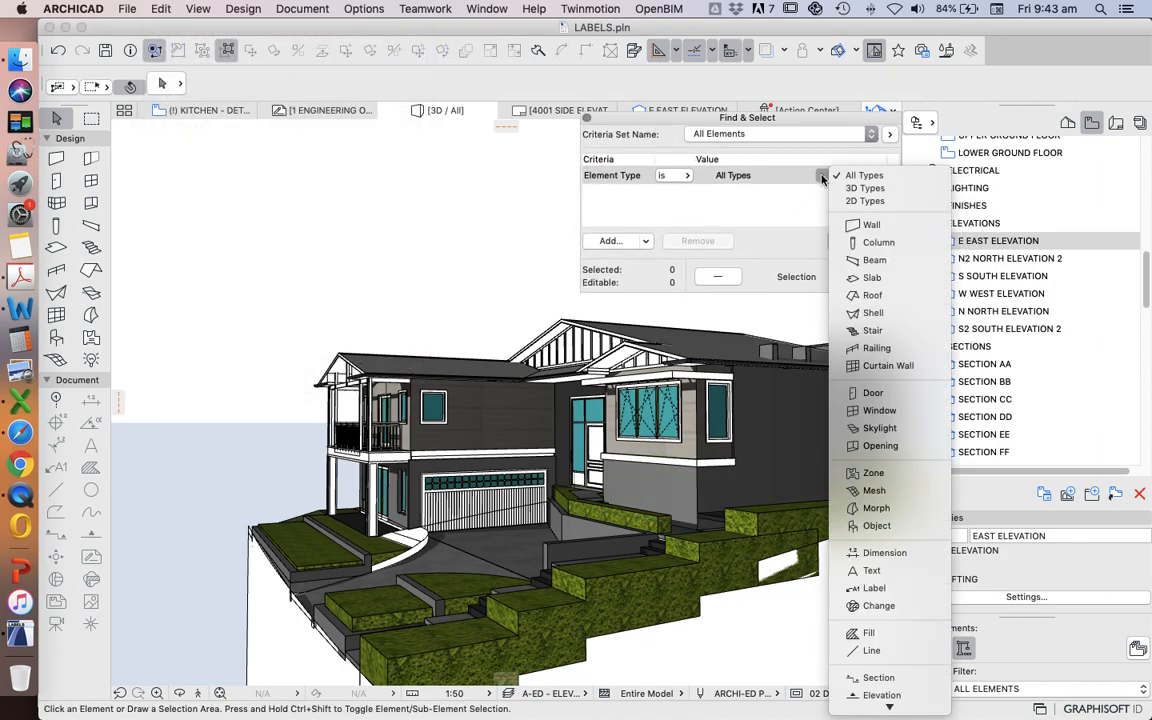
click(870, 224)
Step: Search the Find & Select criteria for SURFACE and add the Surface criterion from Surface and Materials
click(608, 242)
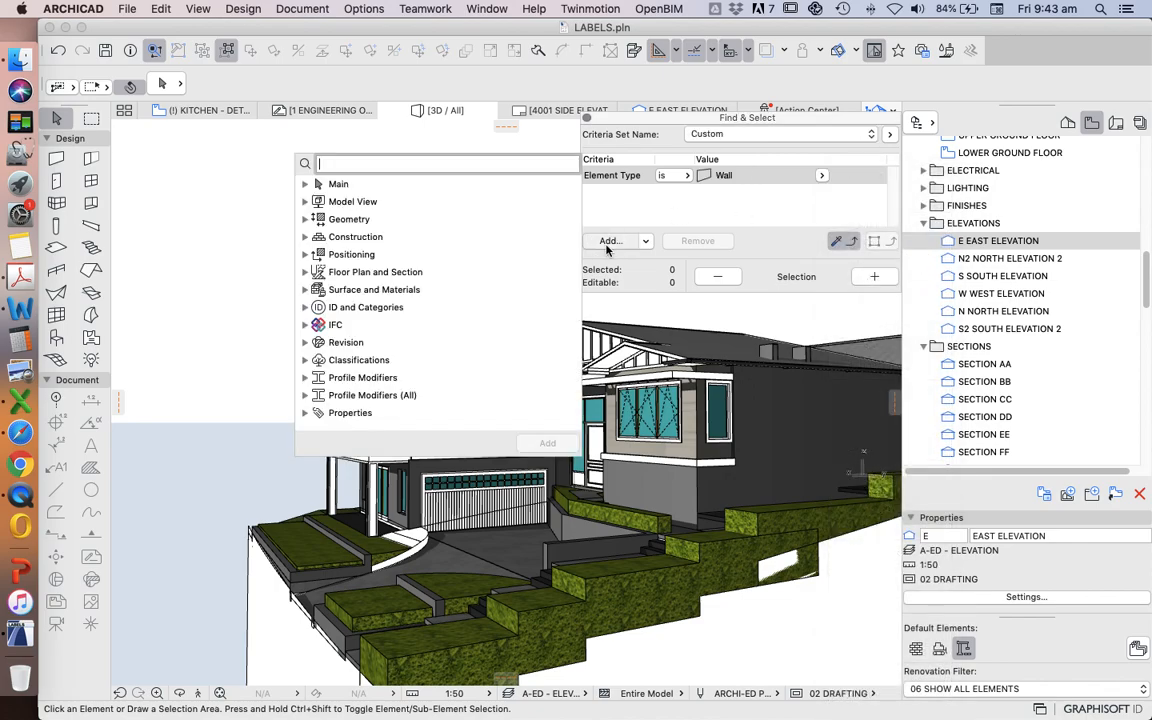
text(SUR)
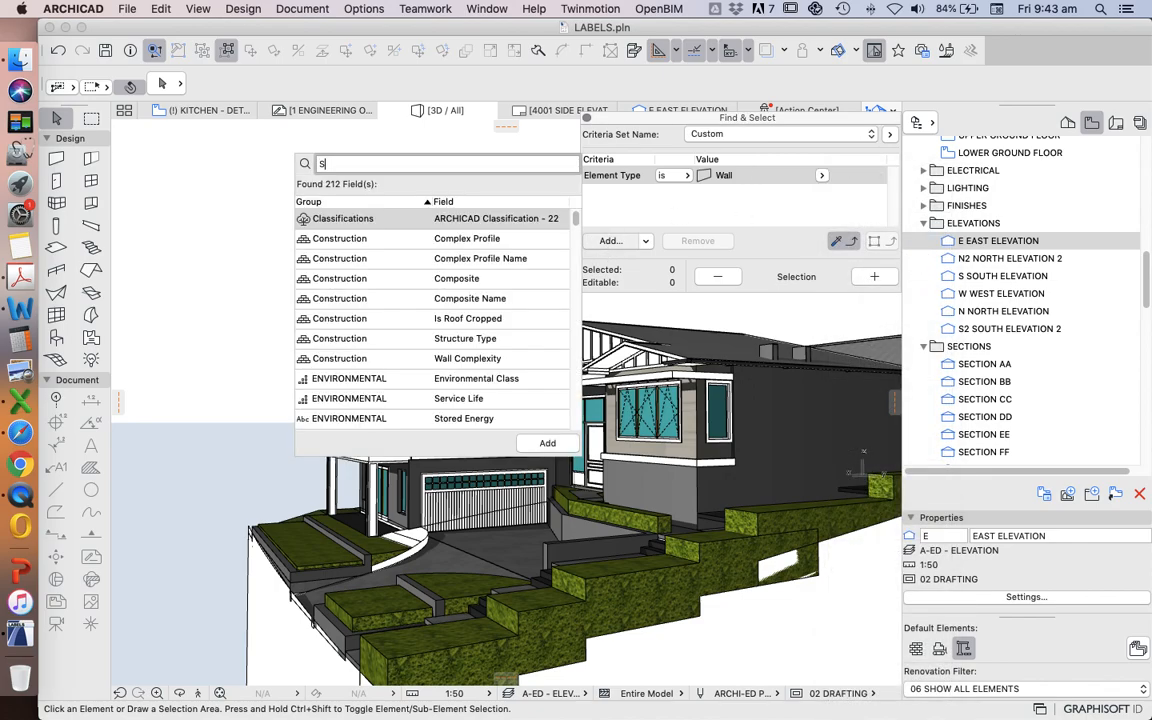
text(FACE)
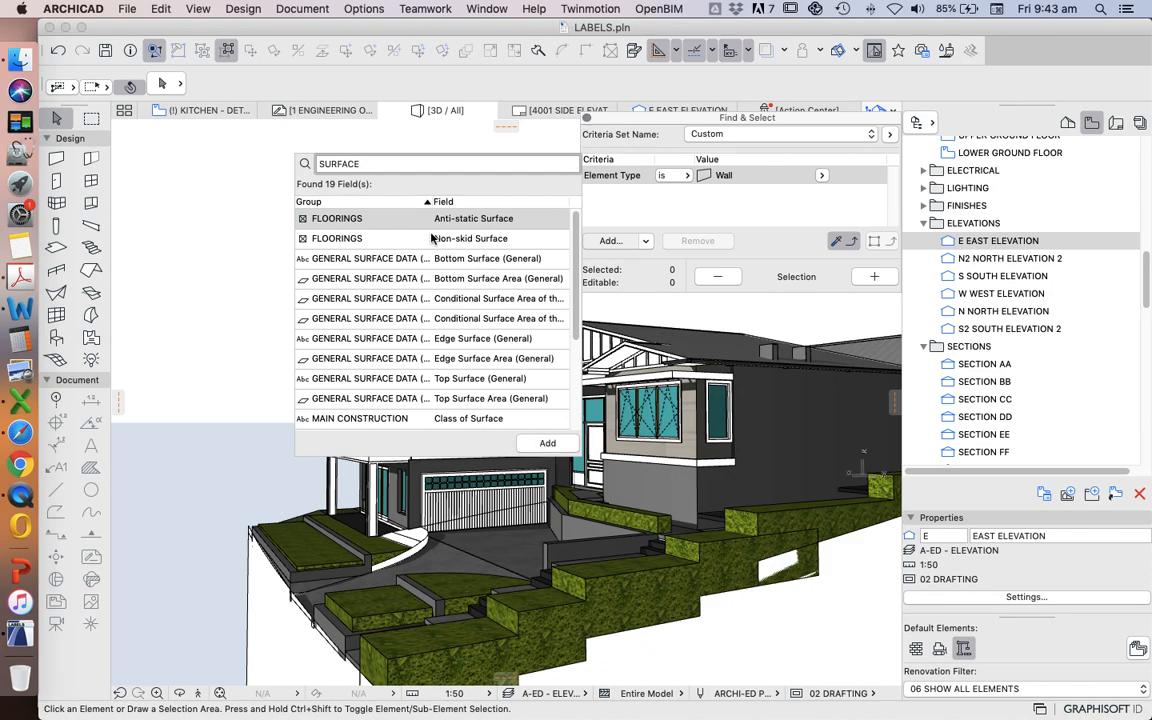
scroll(477, 310, down, 3)
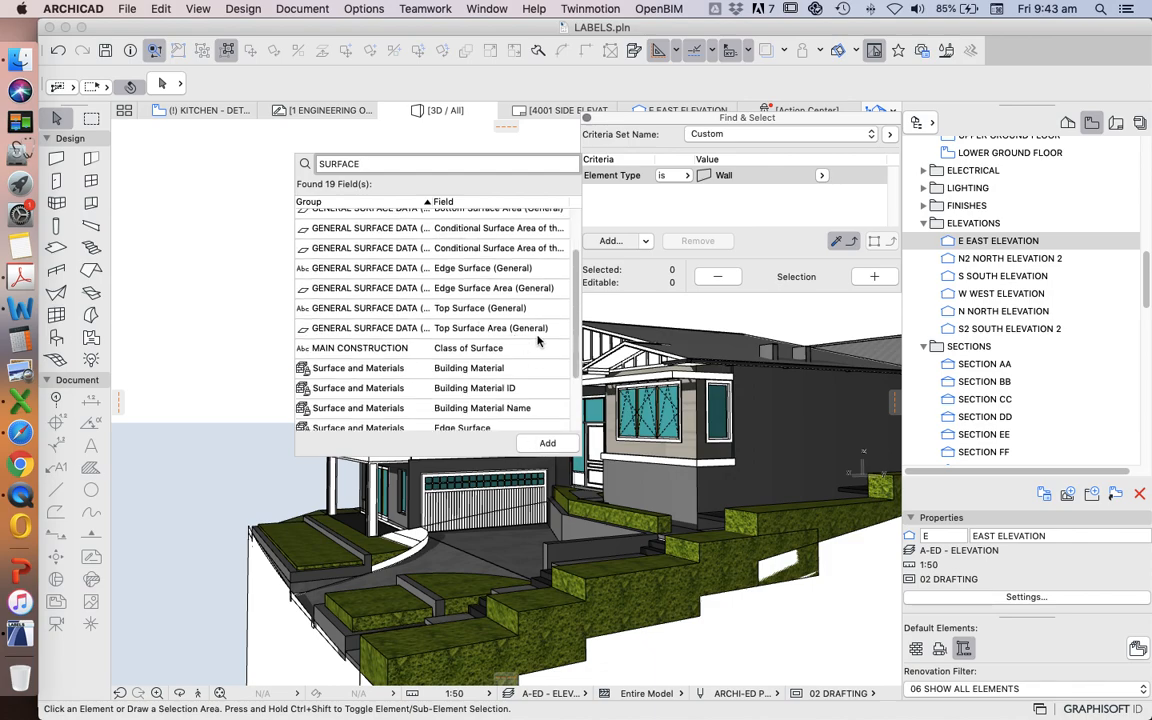
scroll(537, 341, down, 5)
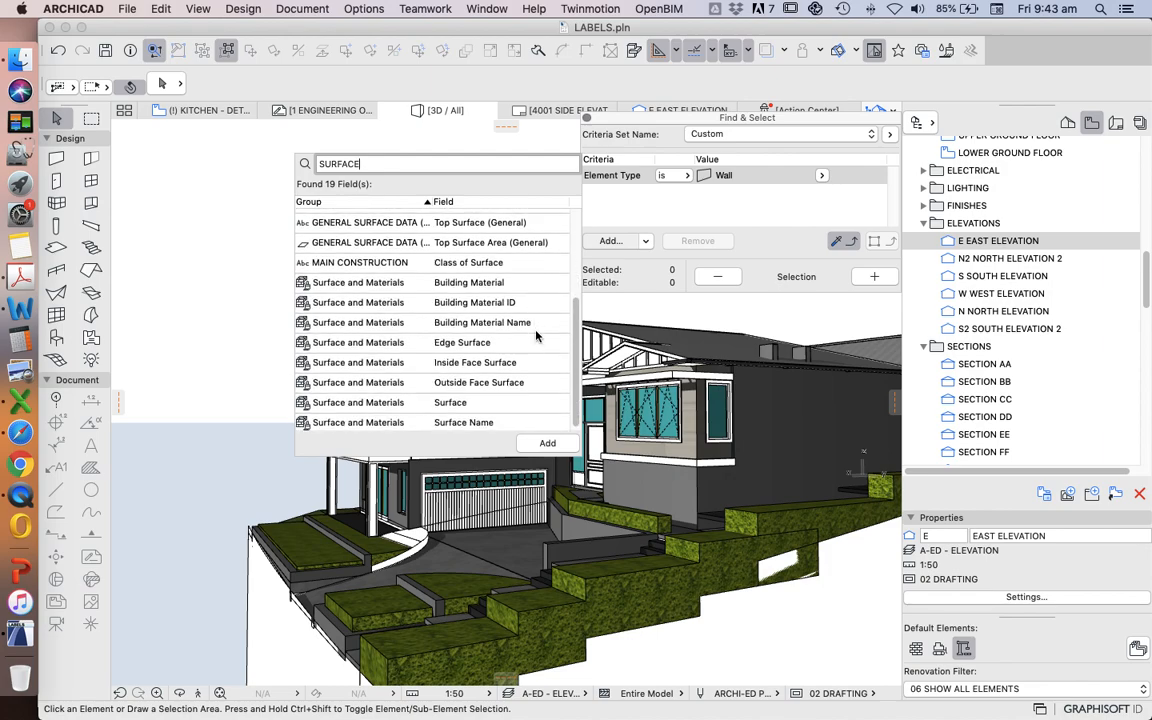
click(390, 404)
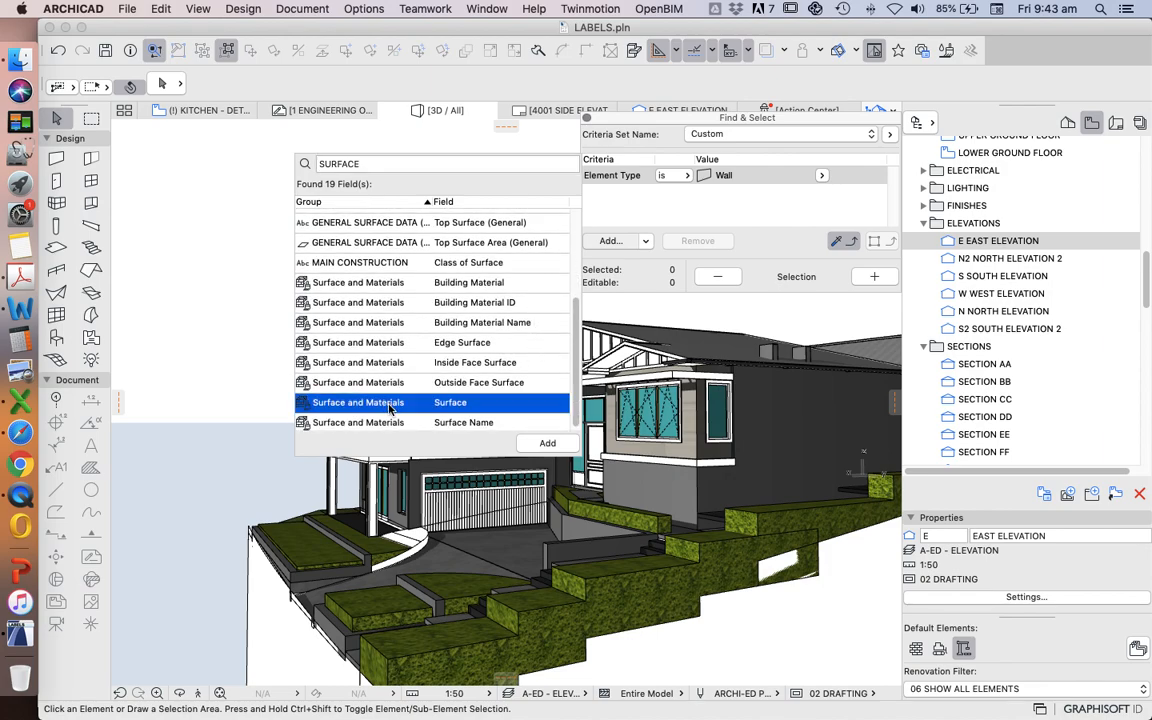
click(548, 444)
Step: Set the Surface criterion to A-ED RENDER and select all walls that match
click(766, 282)
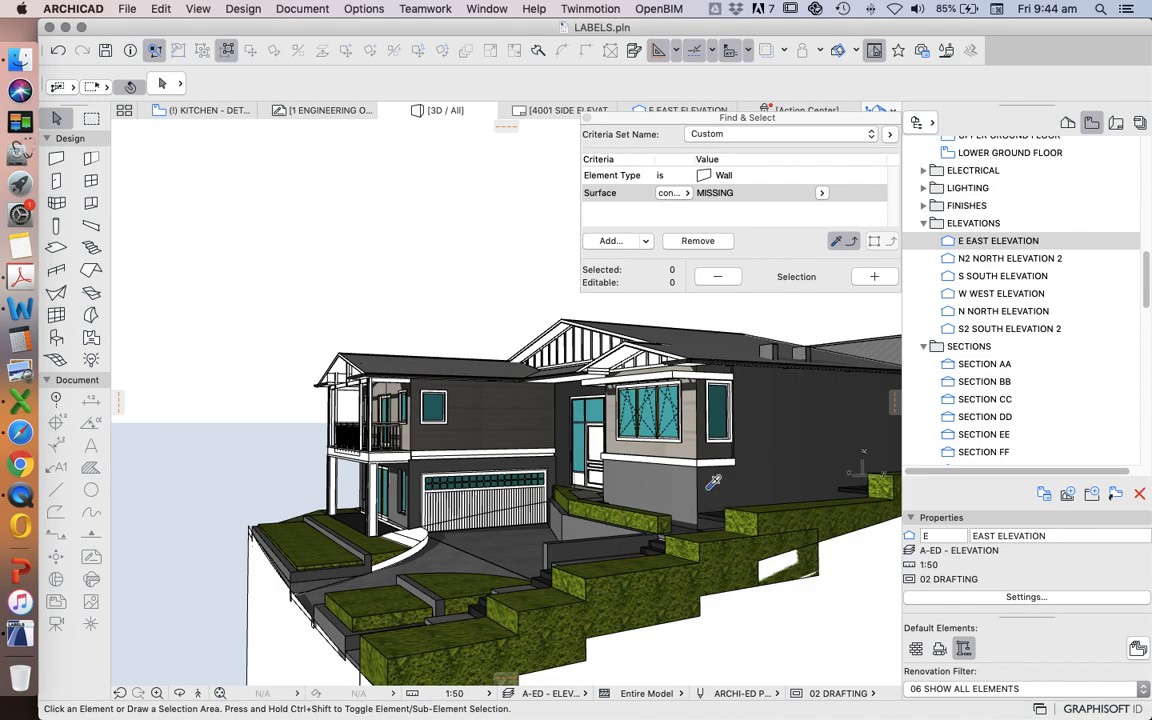
click(772, 412)
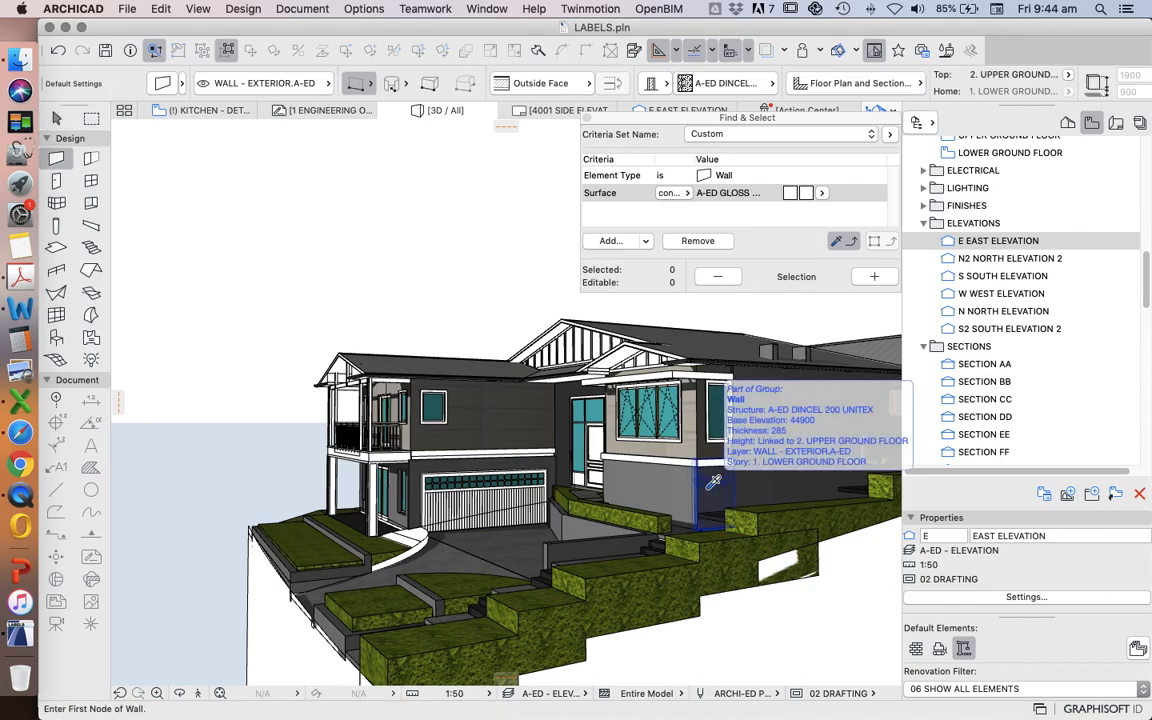
click(822, 195)
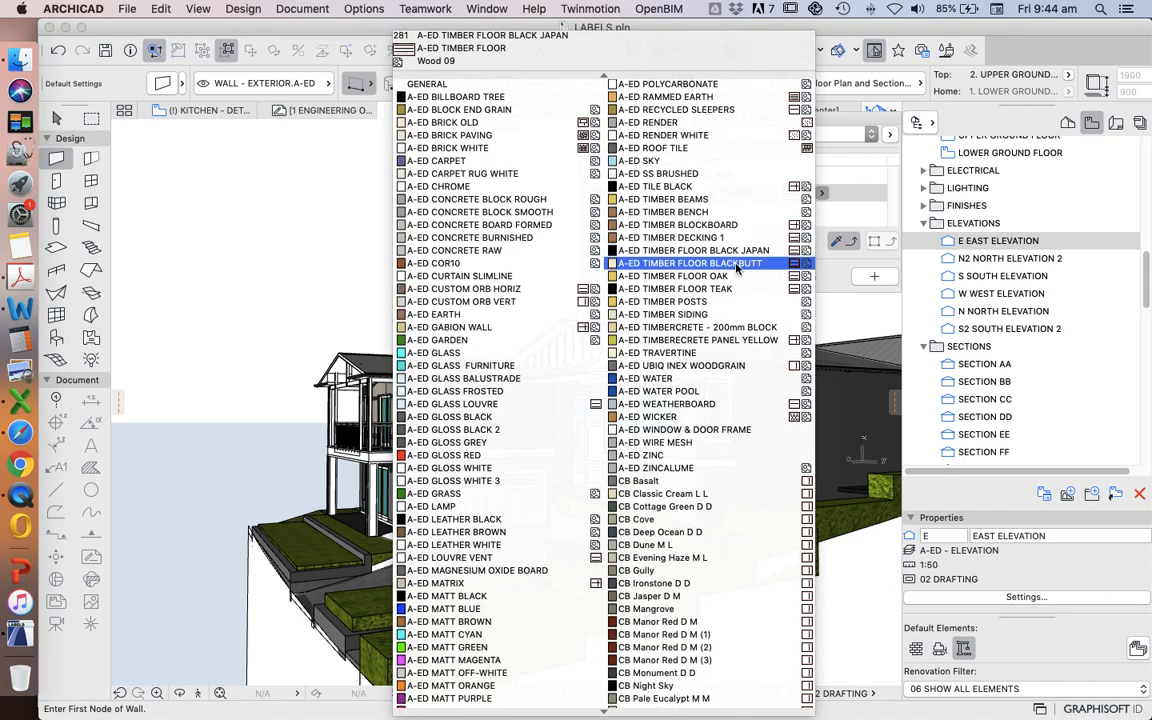
click(680, 124)
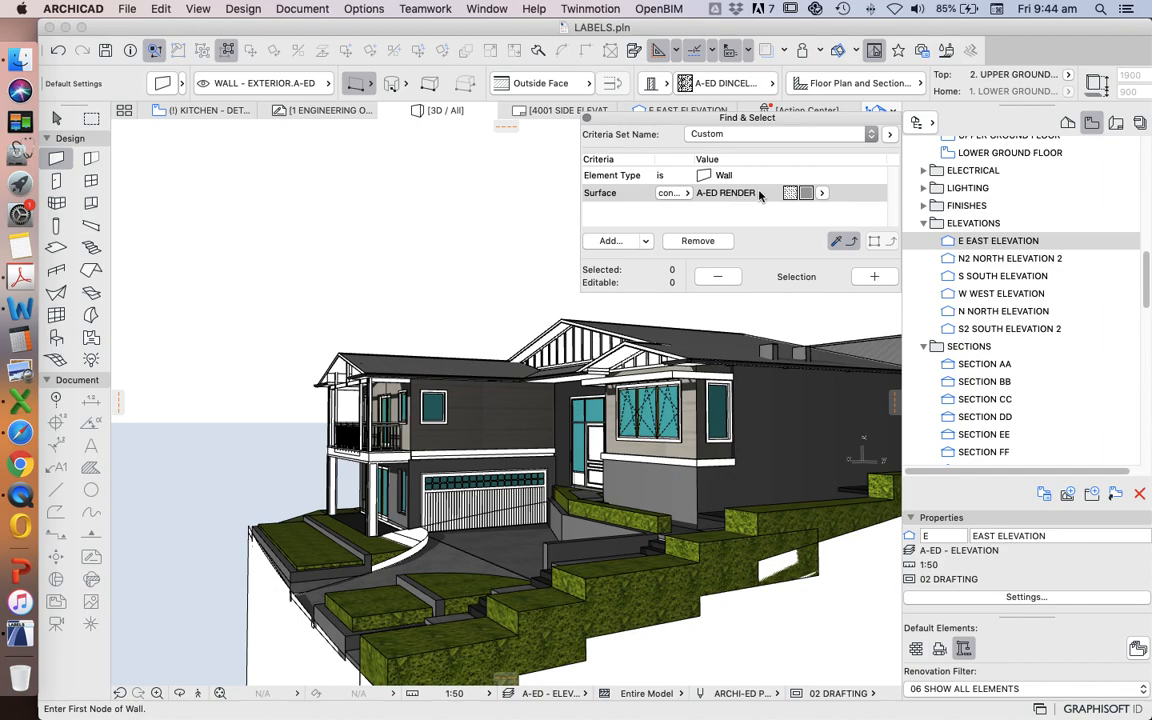
click(871, 281)
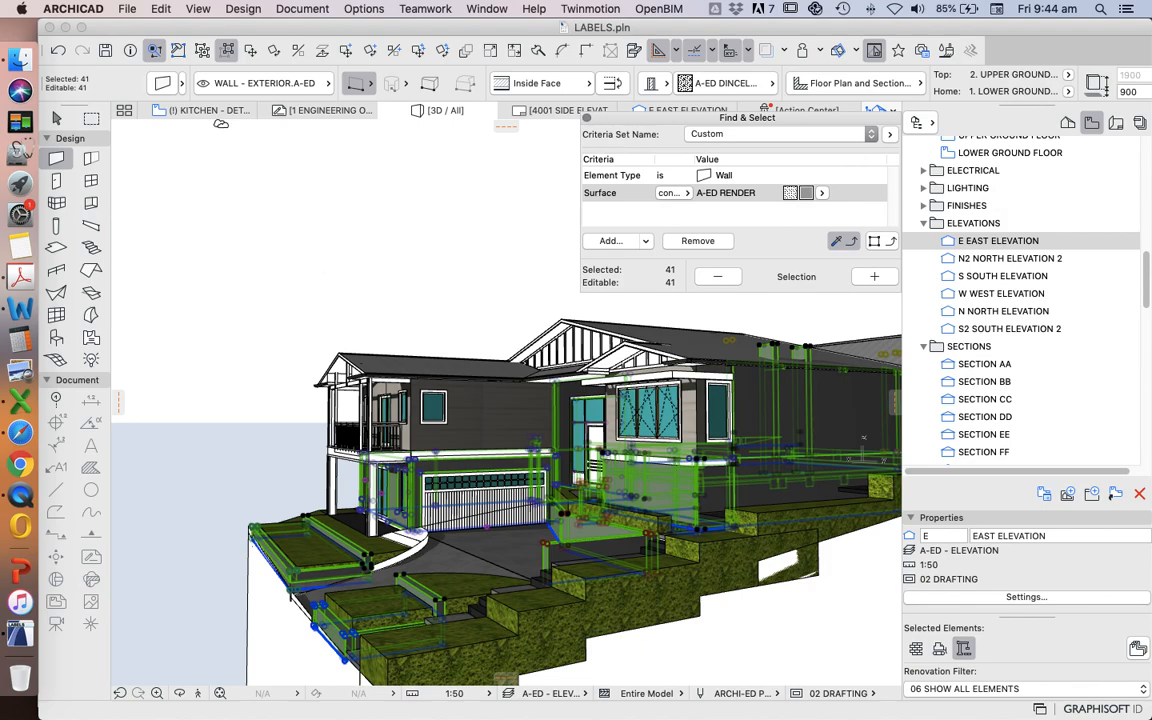
Step: Set the ID of the selected rendered walls to CPF EIF ACR:1 and clear the selection
click(163, 85)
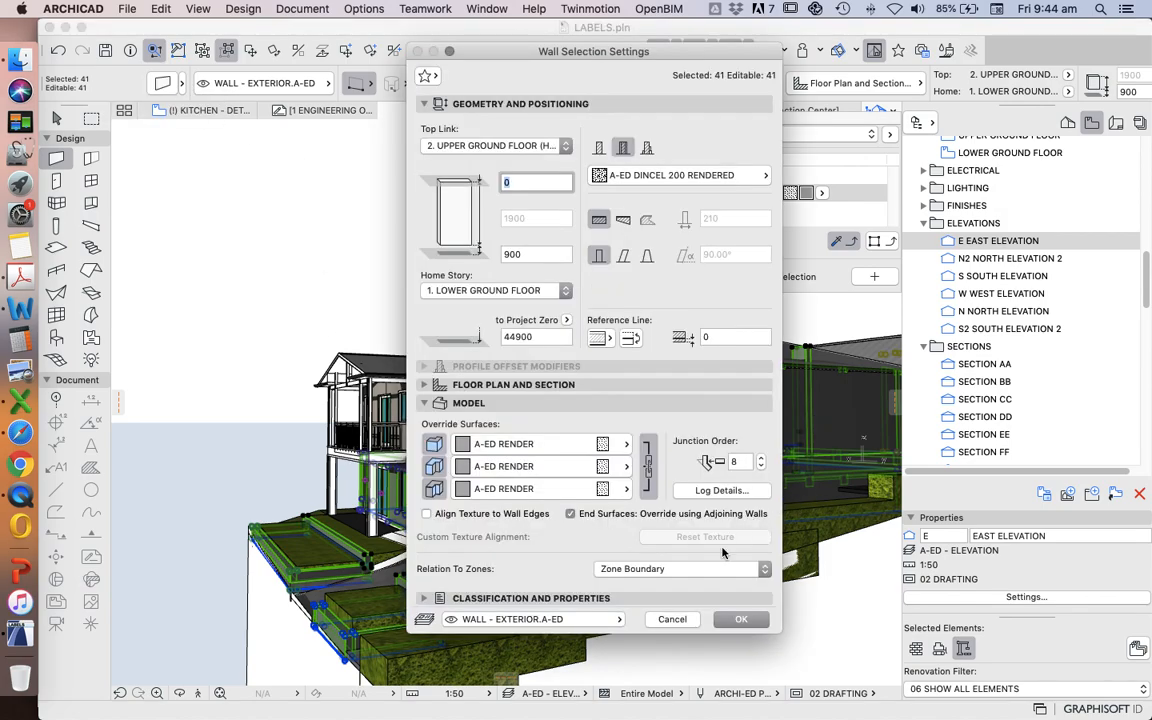
click(520, 598)
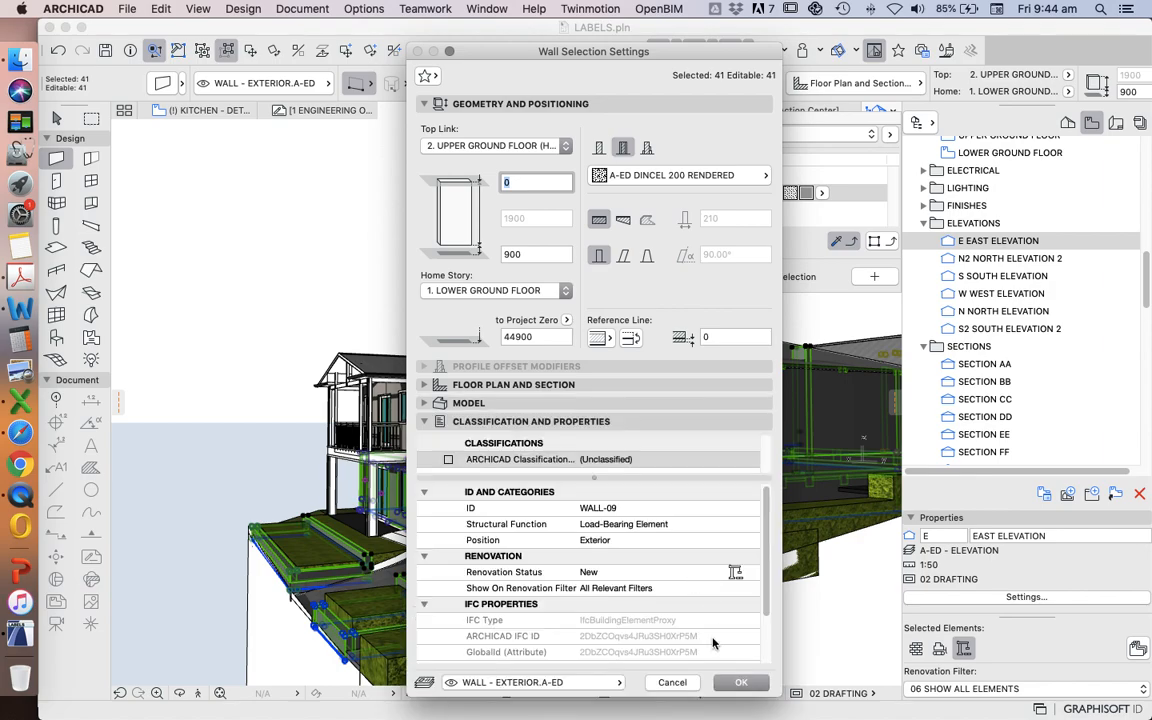
click(519, 509)
text(CPF EIF ACR:1)
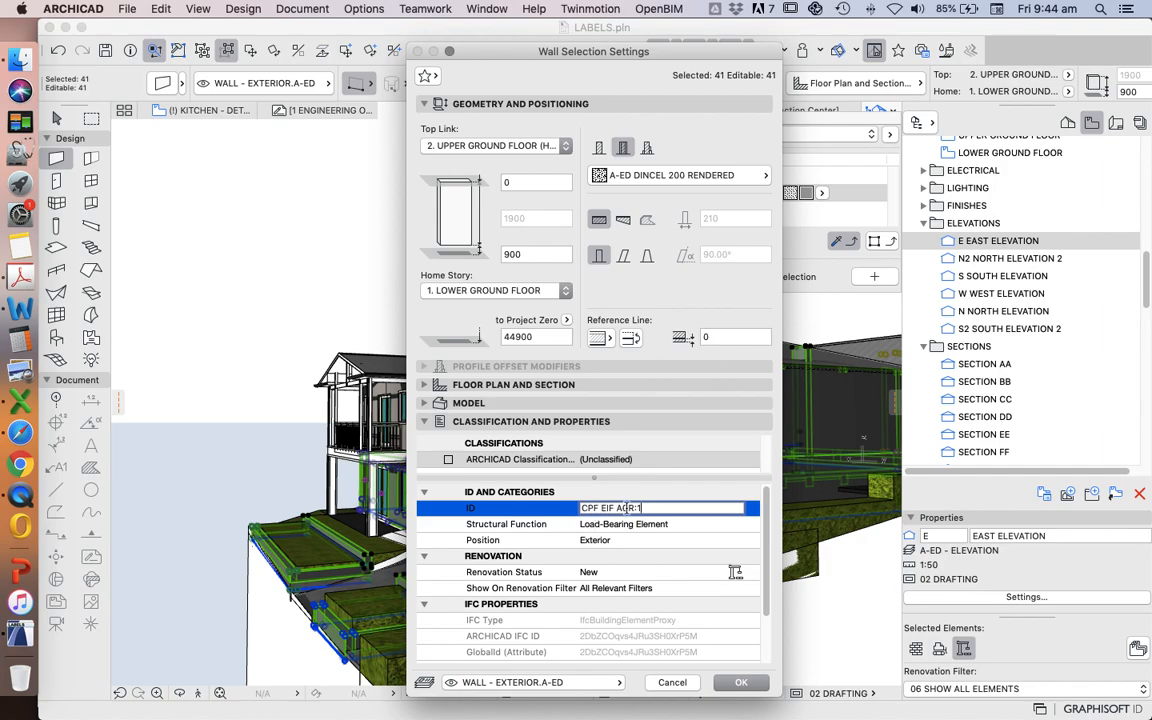
click(748, 683)
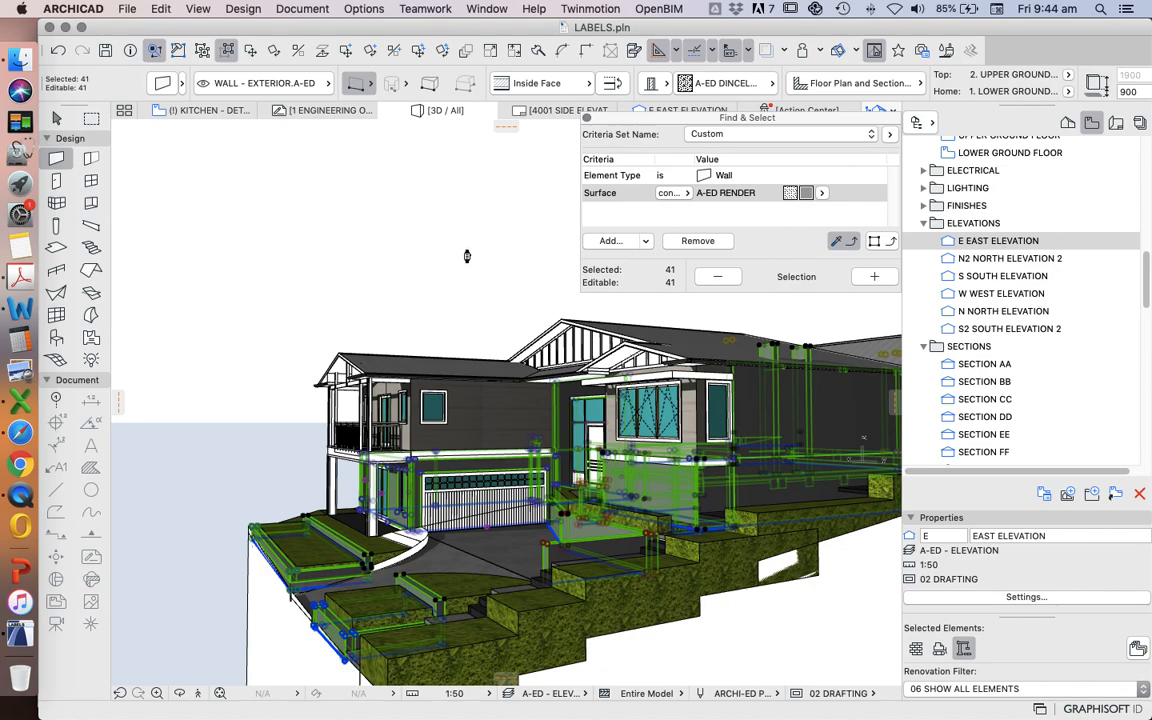
key(Escape)
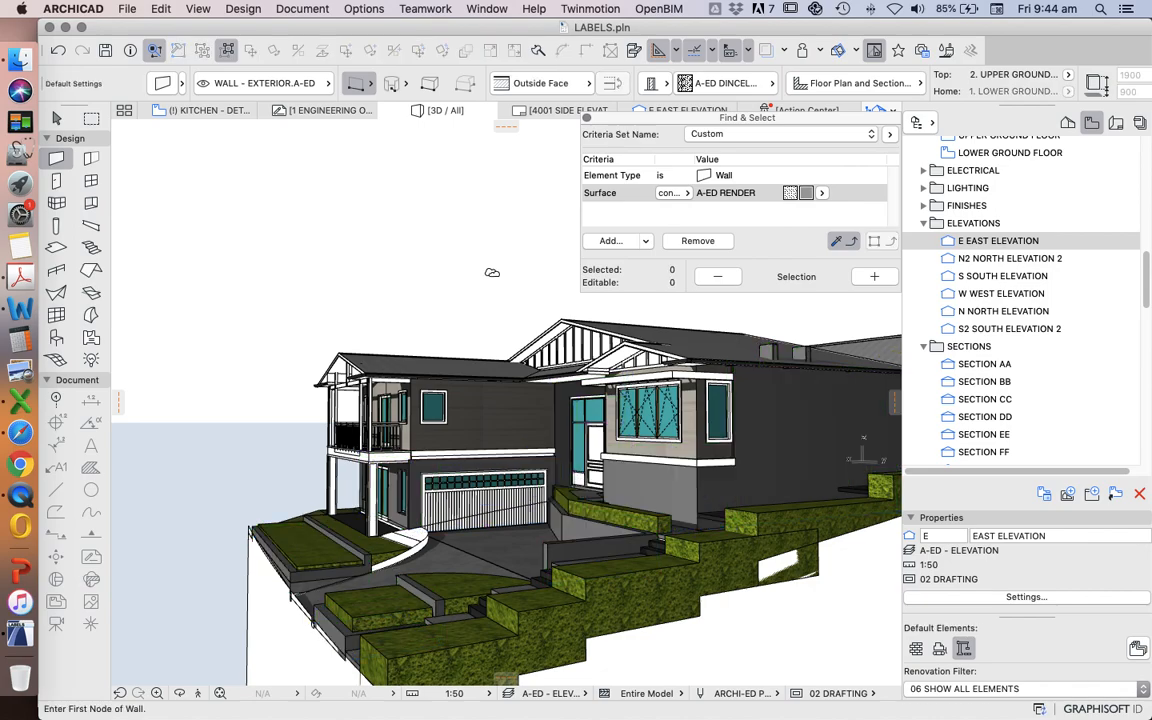
Step: Open the E East Elevation view and close Find & Select to show the rendered wall's associative label
double_click(990, 242)
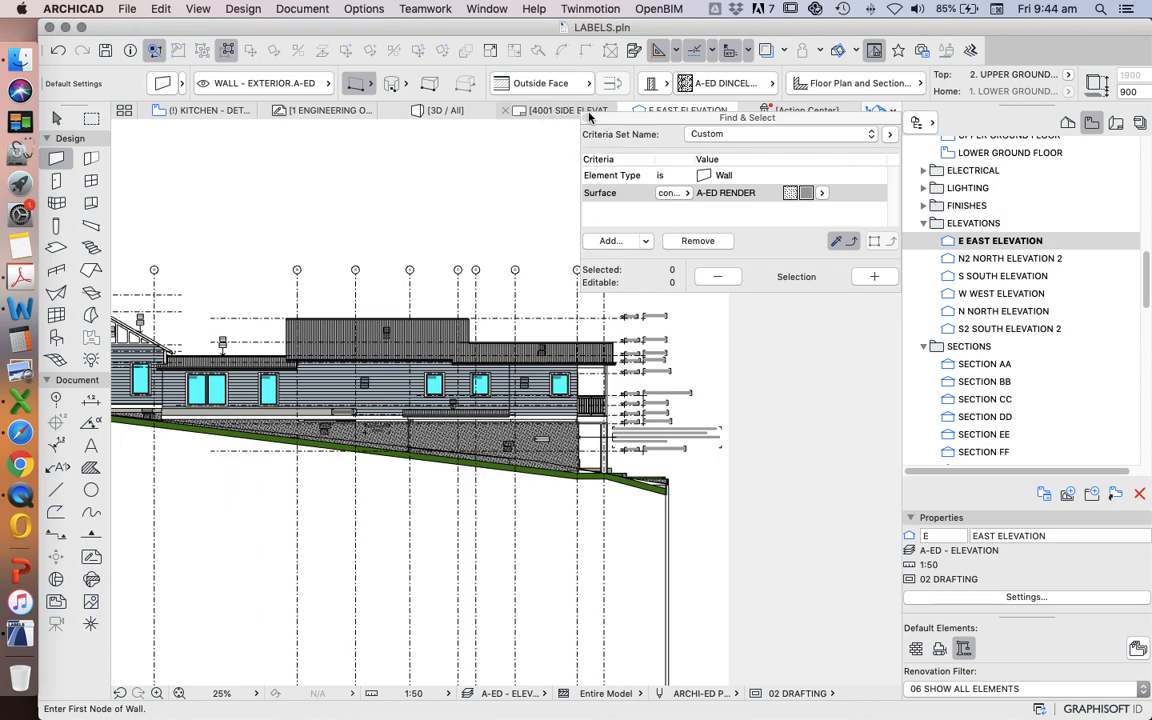
click(587, 117)
scroll(544, 473, up, 10)
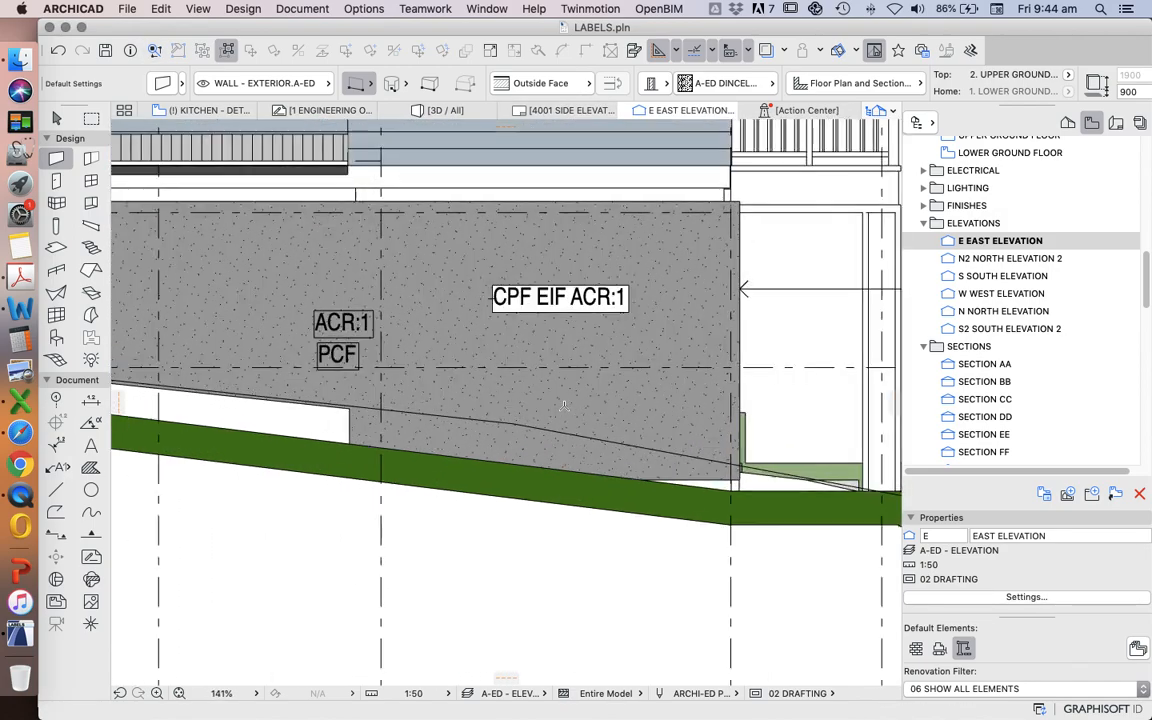
click(627, 310)
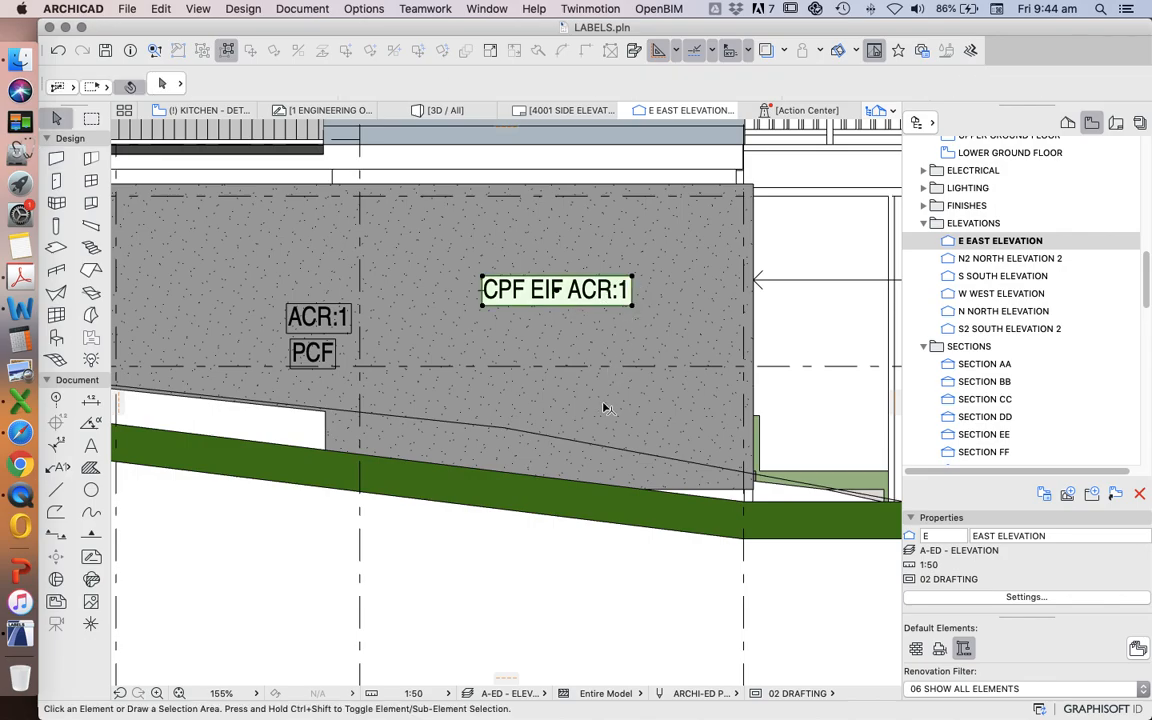
scroll(605, 400, down, 4)
scroll(592, 383, up, 6)
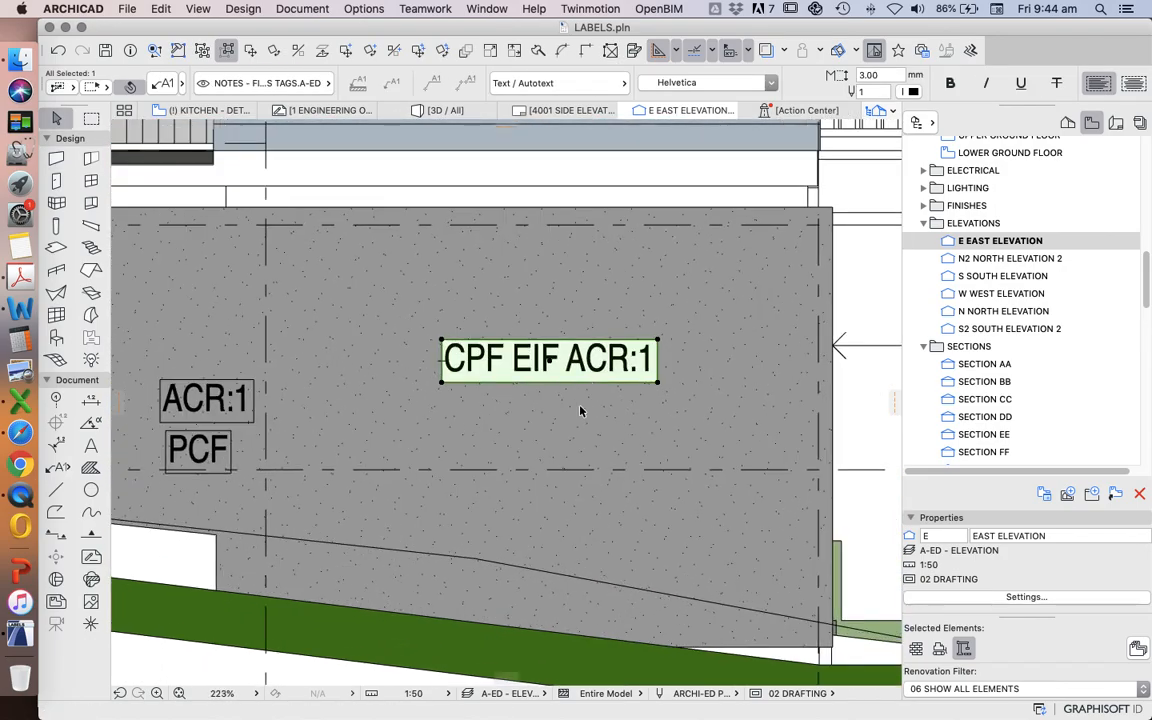
click(657, 381)
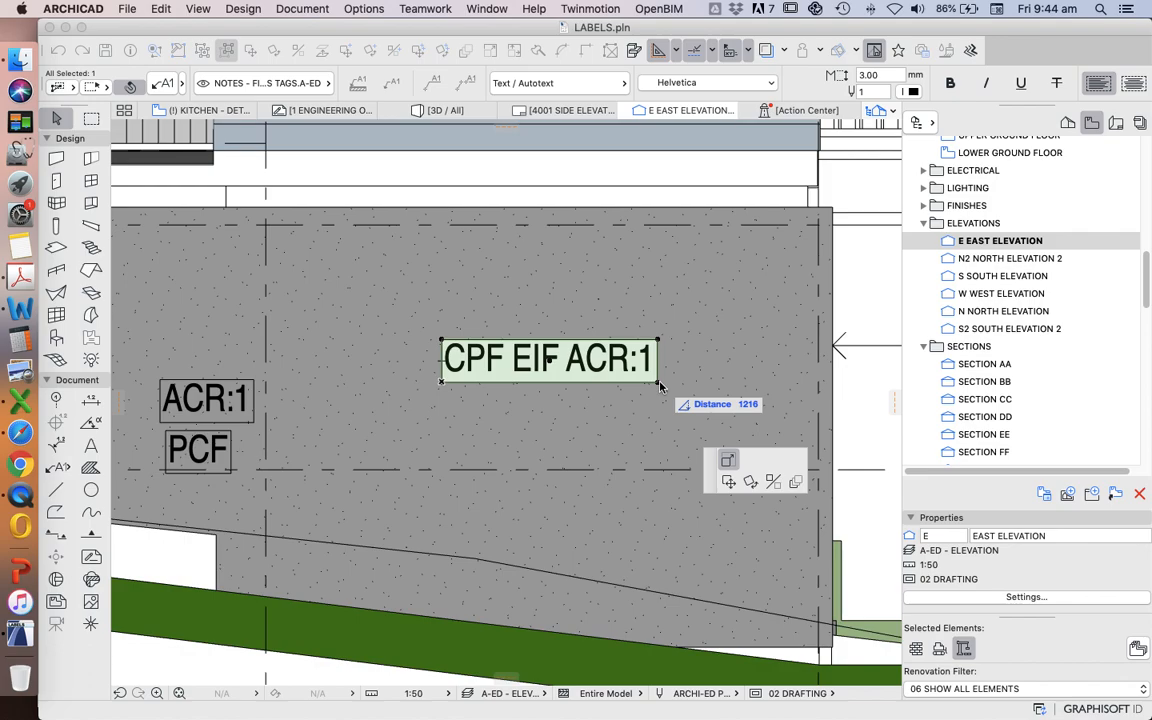
key(Escape)
key(Escape)
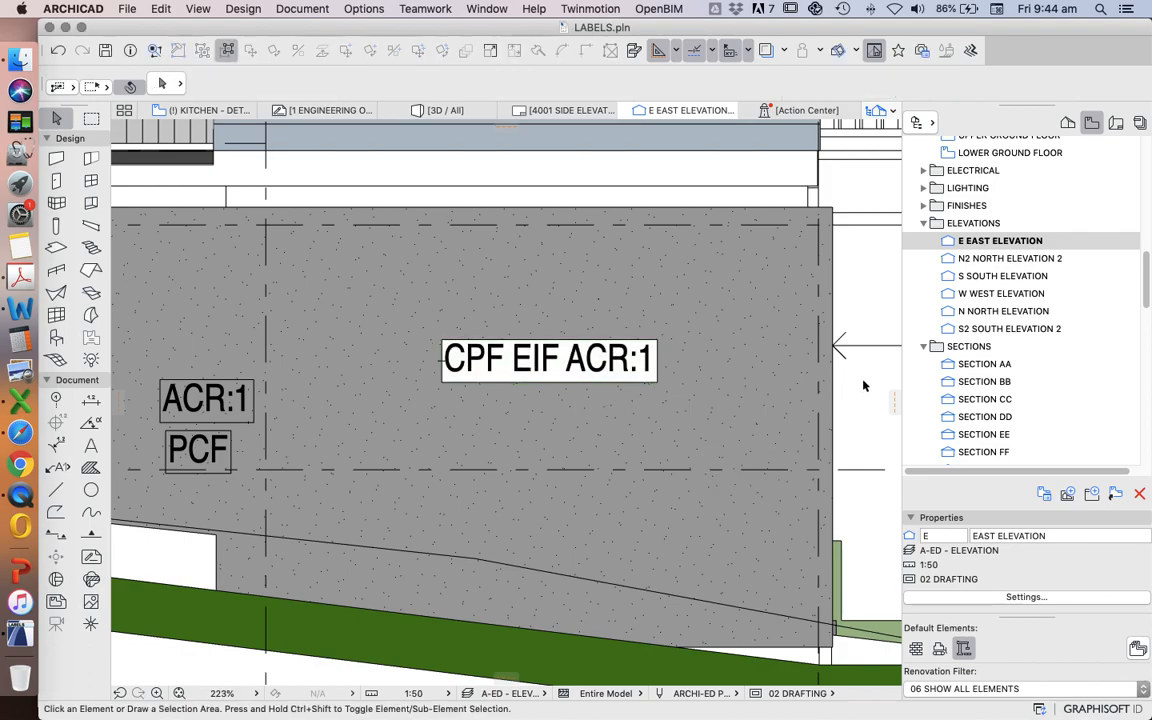
Step: Narrow the CPF EIF ACR:1 label box so its text wraps onto three lines
scroll(574, 392, down, 5)
scroll(574, 392, up, 5)
scroll(625, 415, up, 1)
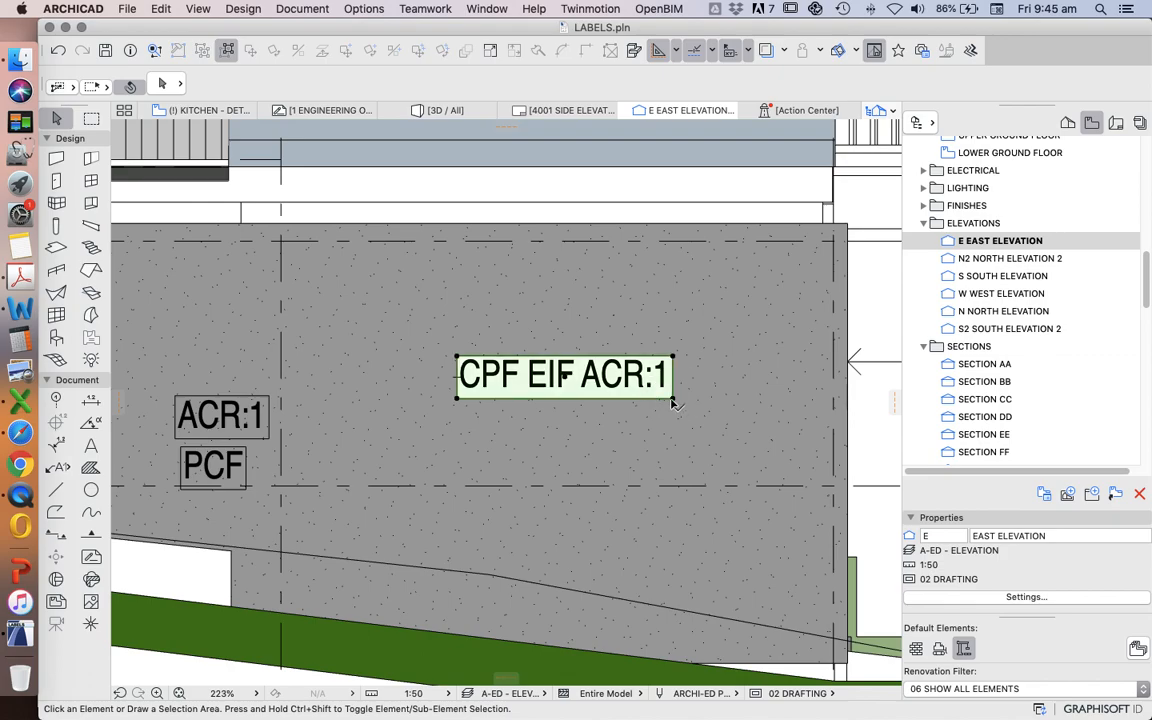
click(672, 399)
click(673, 399)
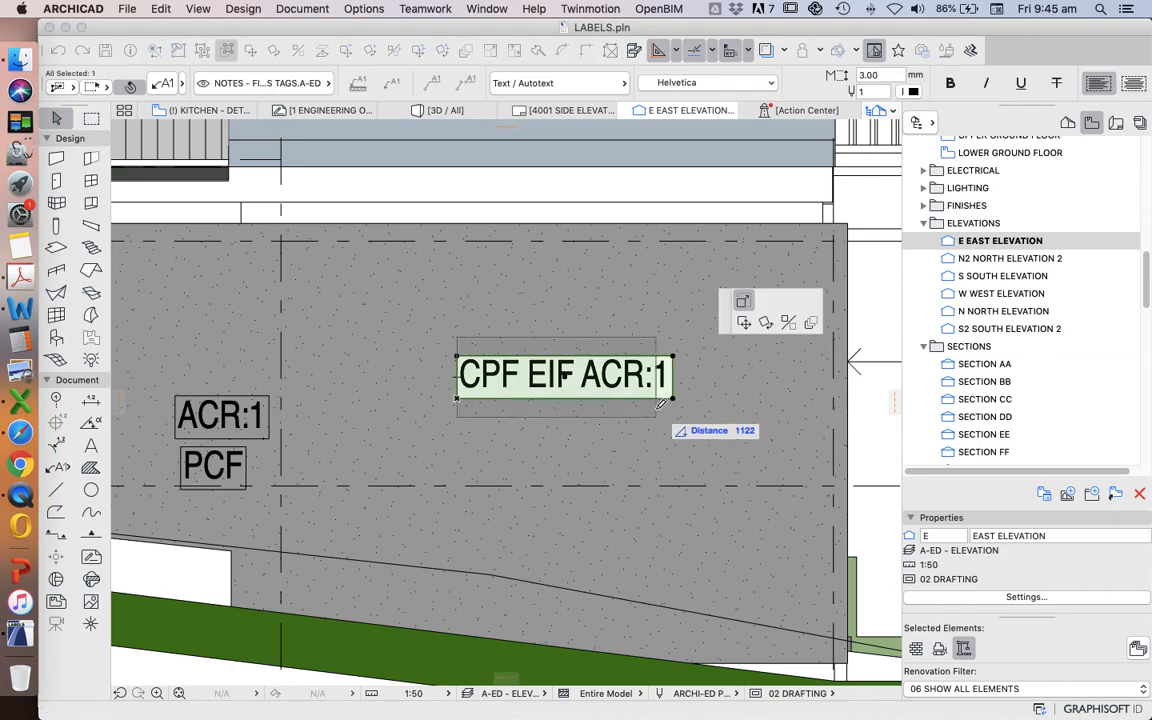
click(560, 432)
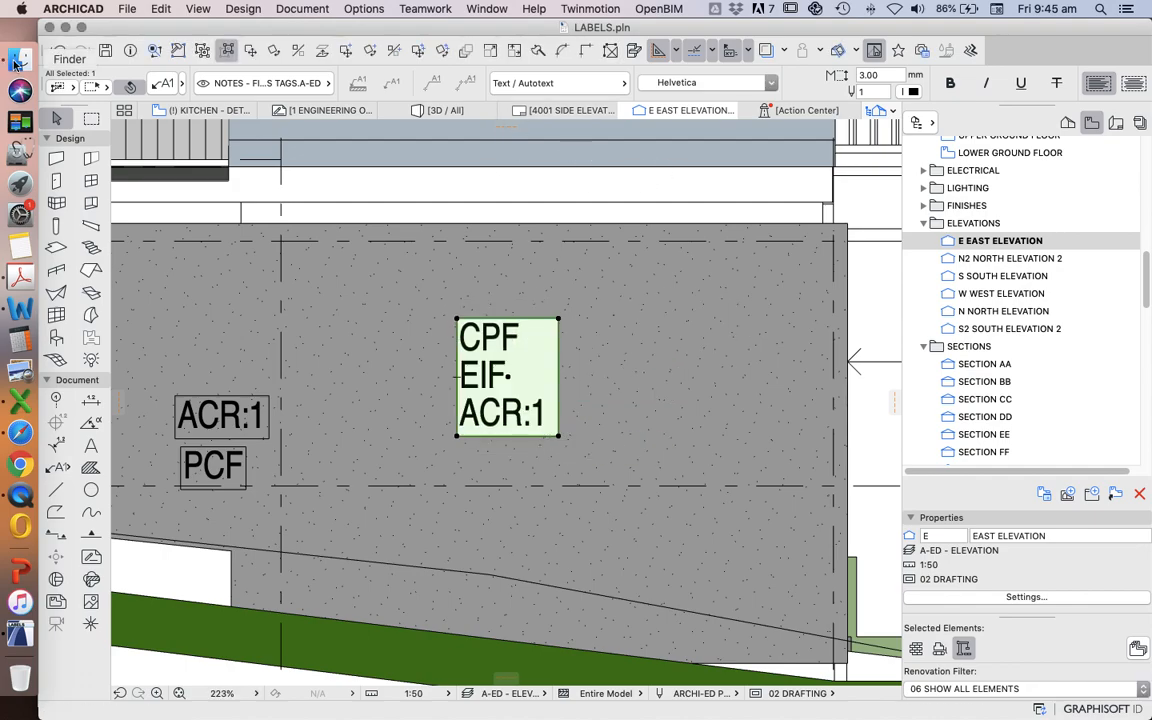
Step: Centre-align the text of the wrapped CPF EIF ACR:1 label and deselect it
double_click(556, 338)
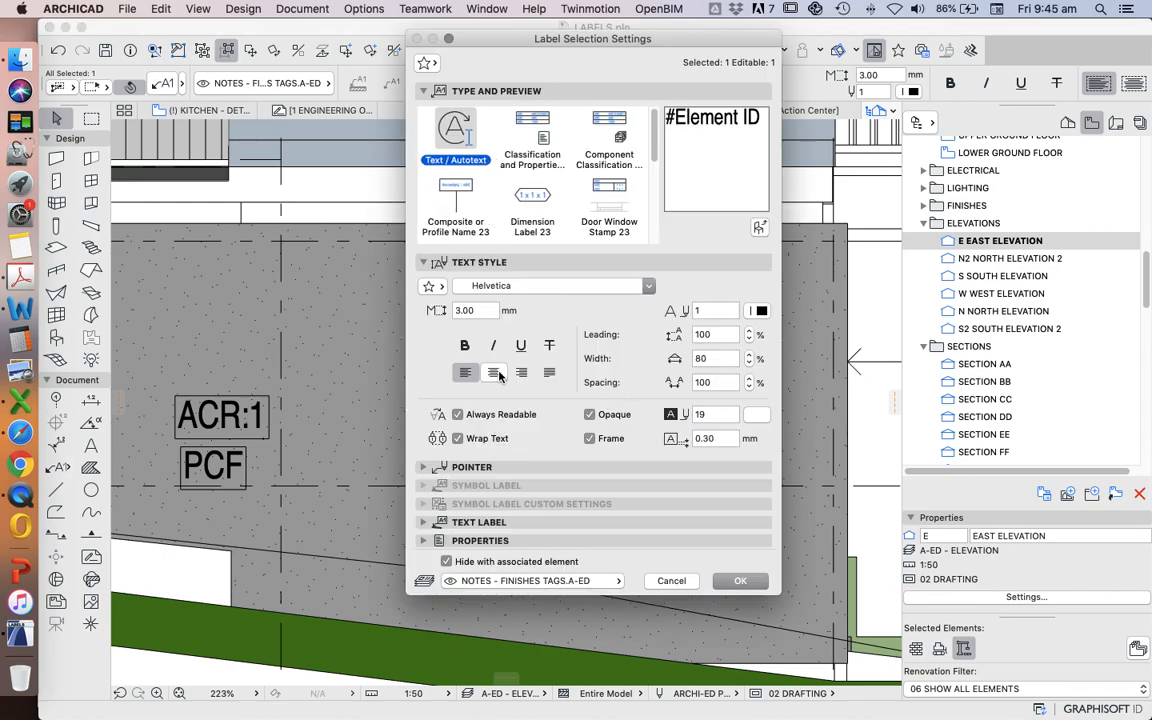
click(494, 373)
click(740, 581)
click(869, 314)
Step: Delete the old ACR:1 and PCF tags beside the CPF EIF ACR:1 label
scroll(633, 397, down, 2)
scroll(633, 397, down, 4)
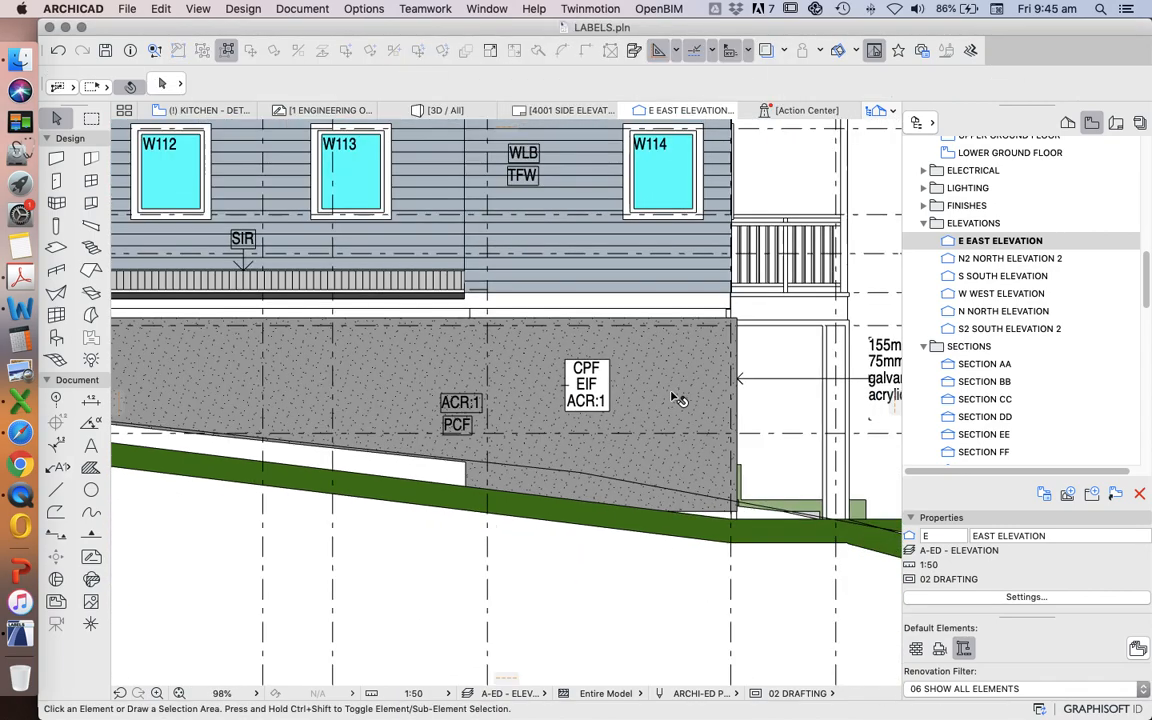
scroll(625, 420, up, 1)
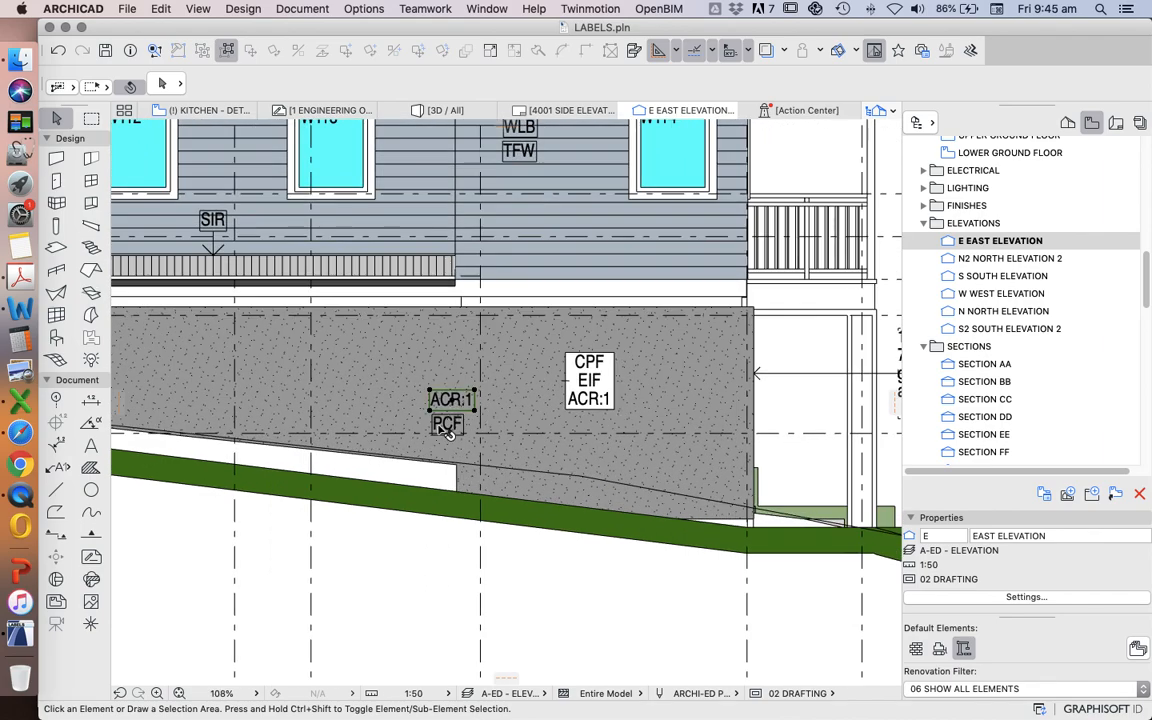
click(450, 400)
key(Delete)
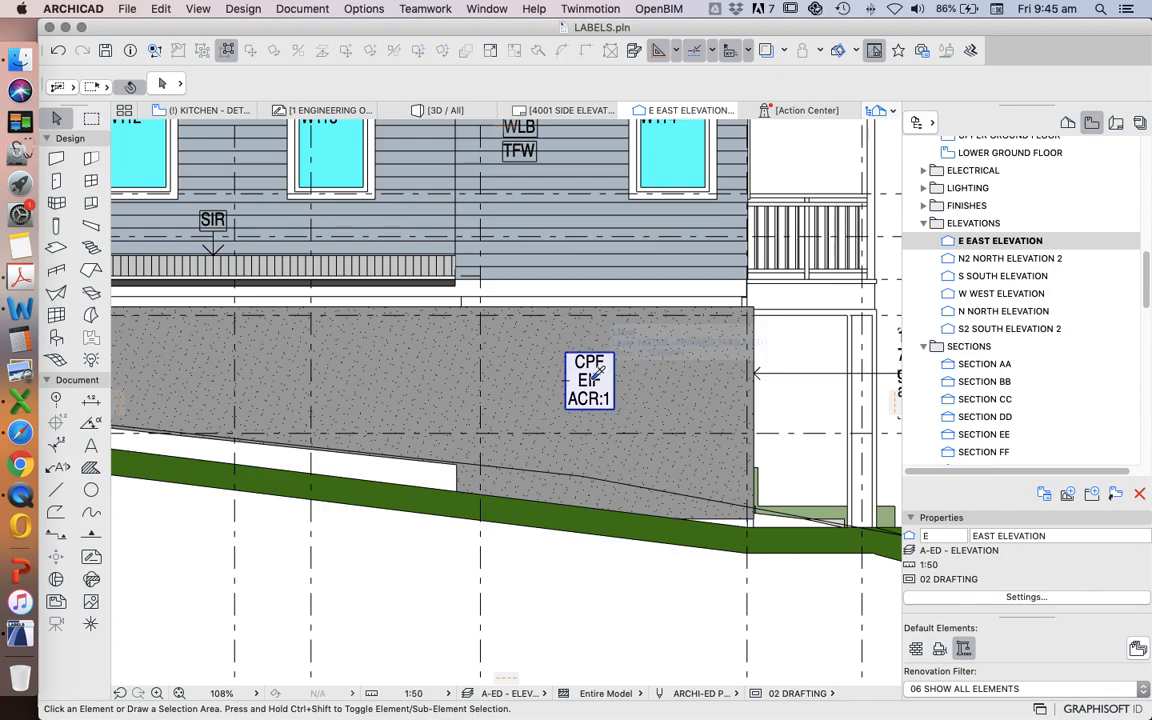
Step: Pick up the settings of the CPF EIF ACR:1 label and attach a matching label to the rendered wall beside the RAINWATER TANK note
alt+click(600, 385)
scroll(648, 362, down, 10)
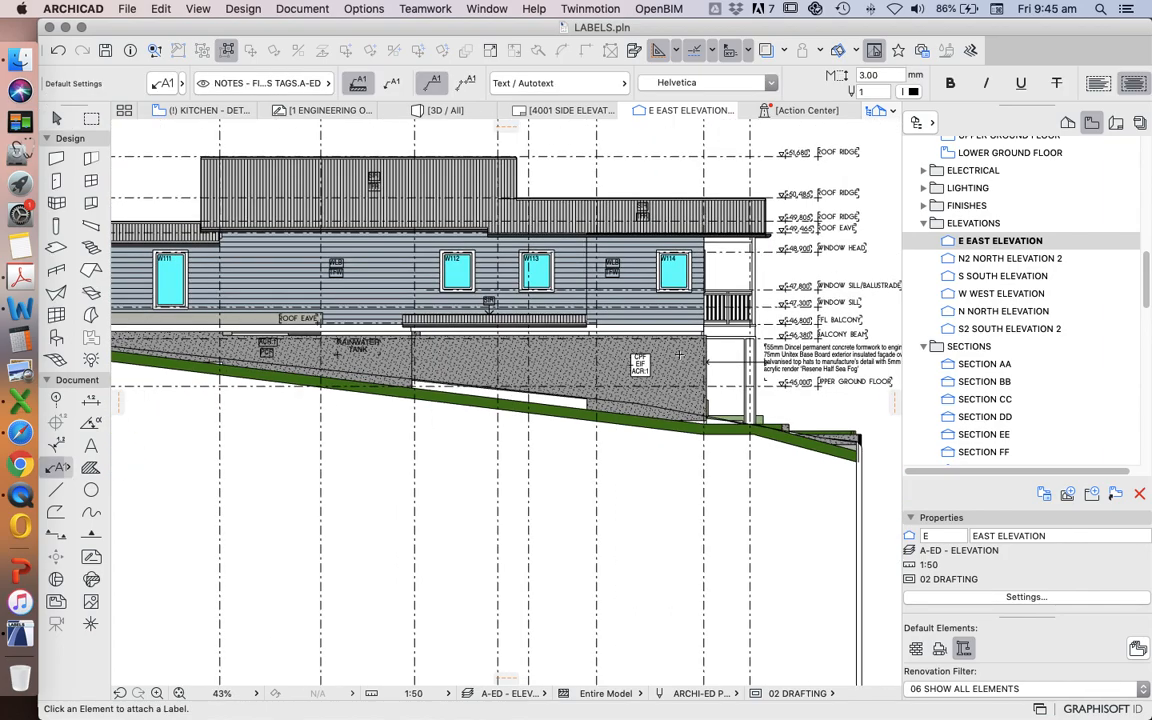
scroll(568, 372, up, 5)
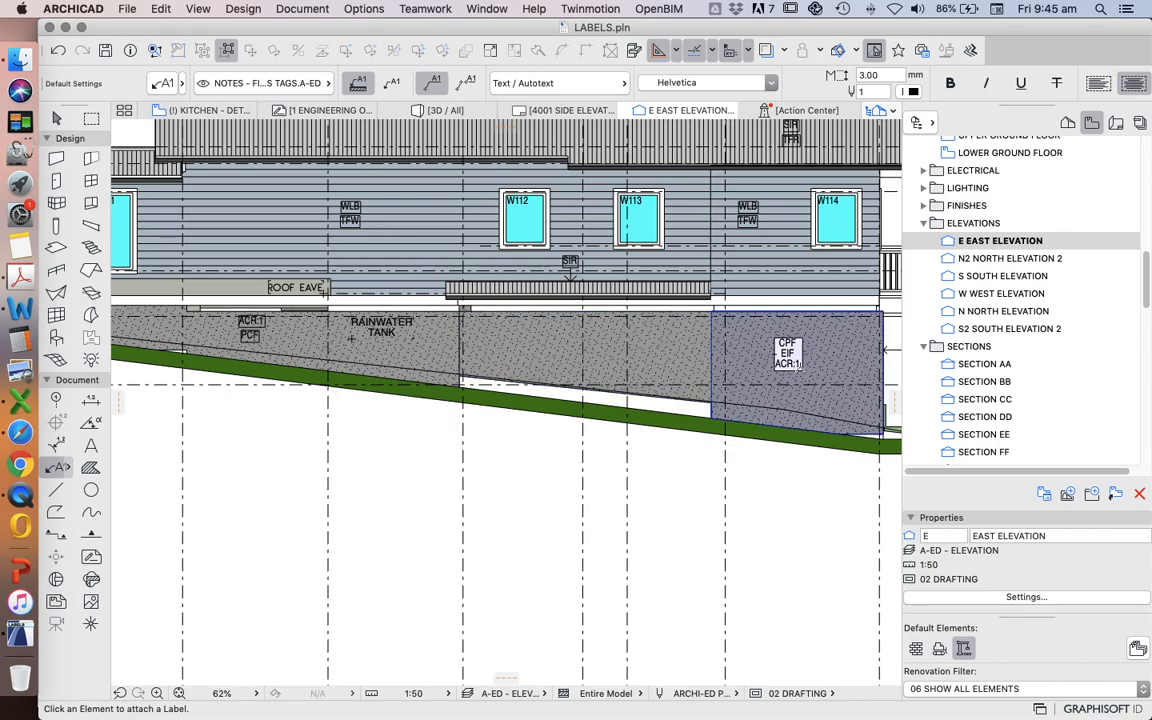
scroll(830, 345, up, 4)
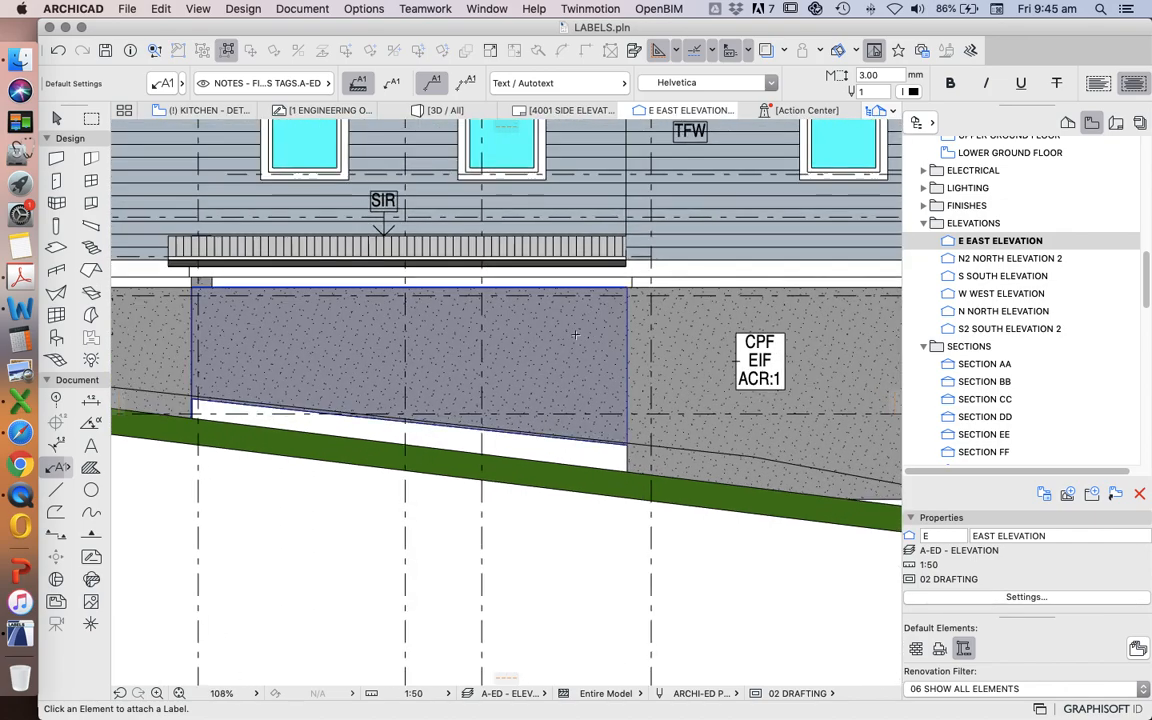
scroll(636, 340, down, 3)
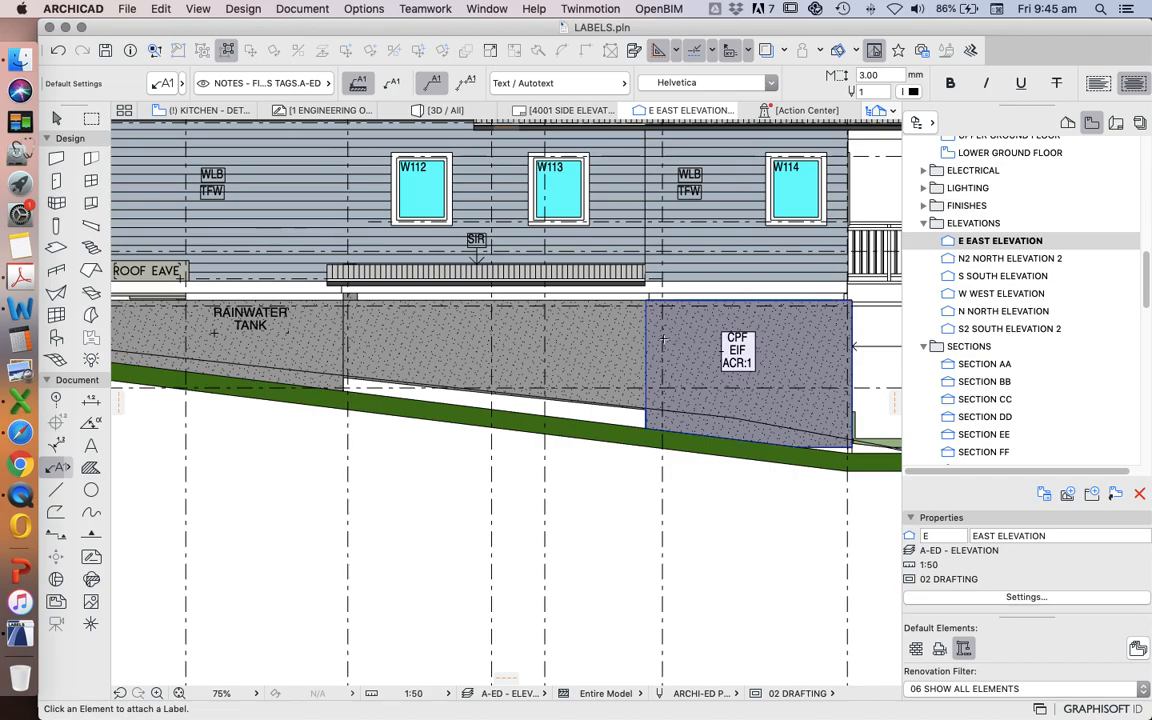
scroll(563, 360, down, 5)
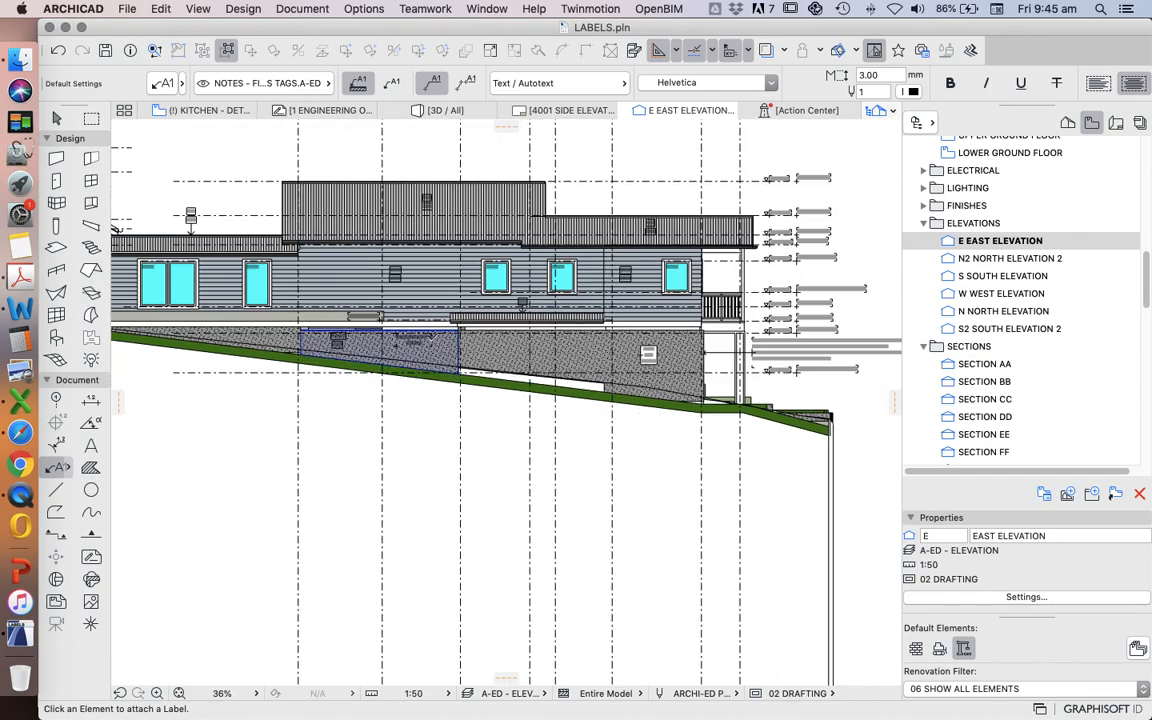
scroll(395, 340, up, 4)
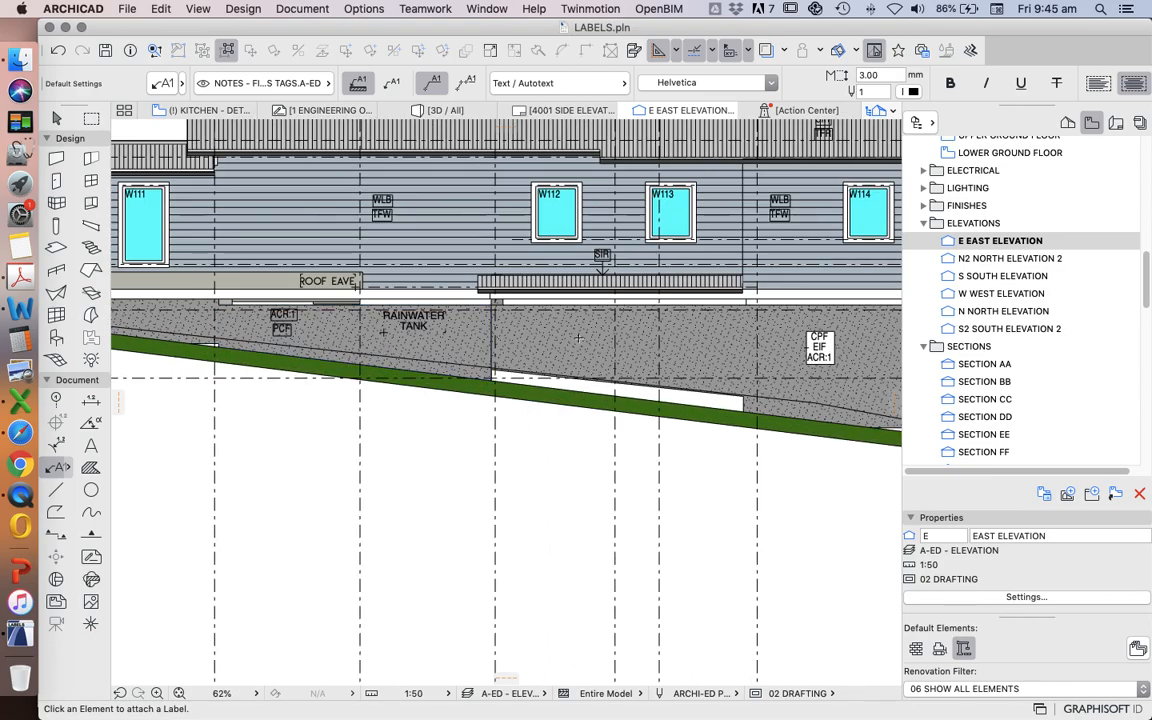
scroll(593, 325, down, 4)
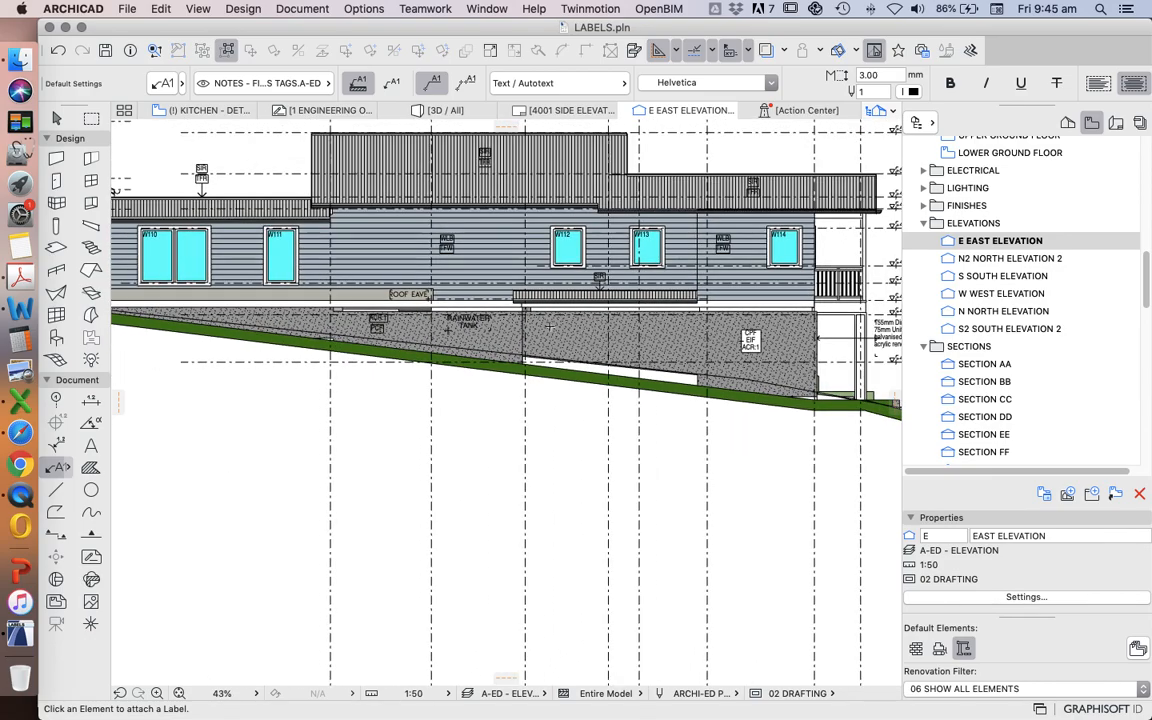
scroll(520, 323, up, 4)
scroll(520, 323, up, 1)
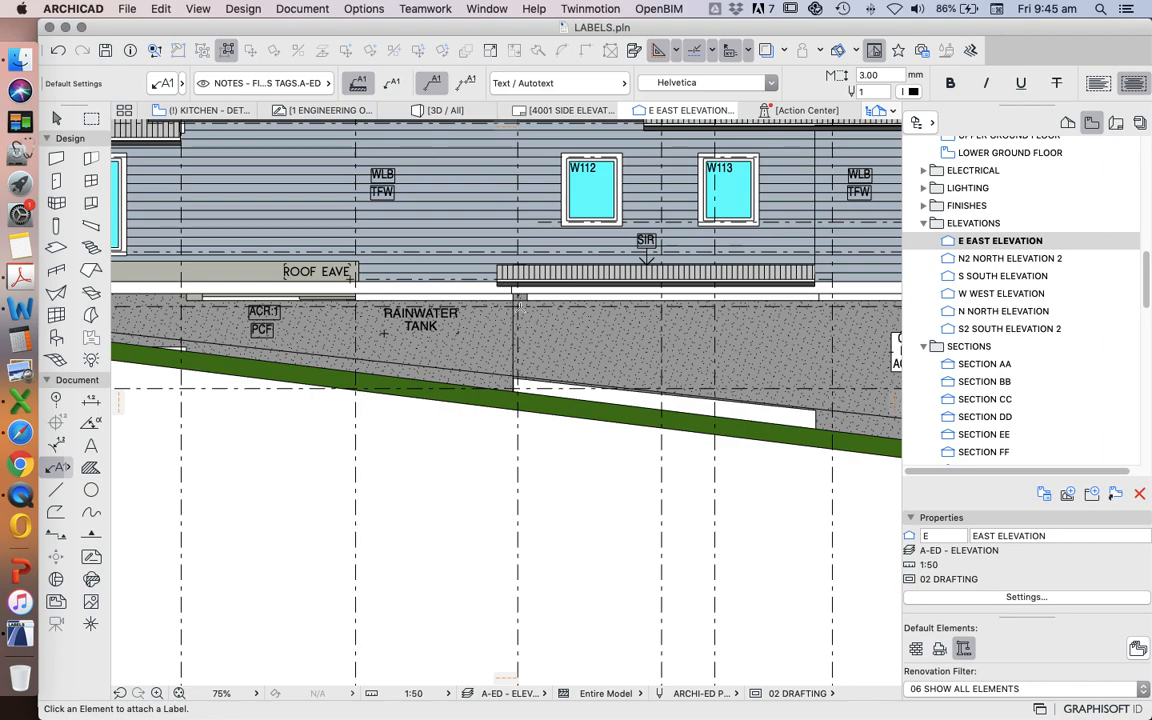
scroll(517, 356, up, 1)
click(472, 331)
scroll(476, 330, up, 3)
key(Escape)
Step: Narrow the new label by the RAINWATER TANK note so its text wraps onto three lines, and shift it slightly down and left
drag(469, 311, 457, 304)
click(608, 338)
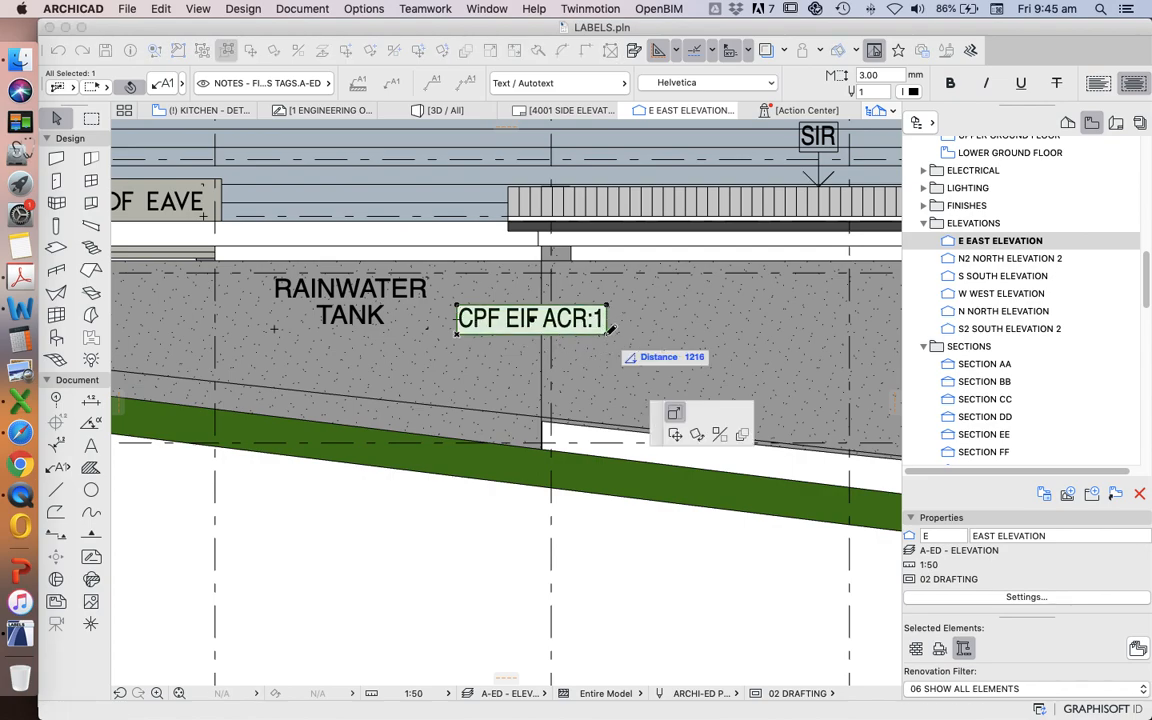
click(529, 356)
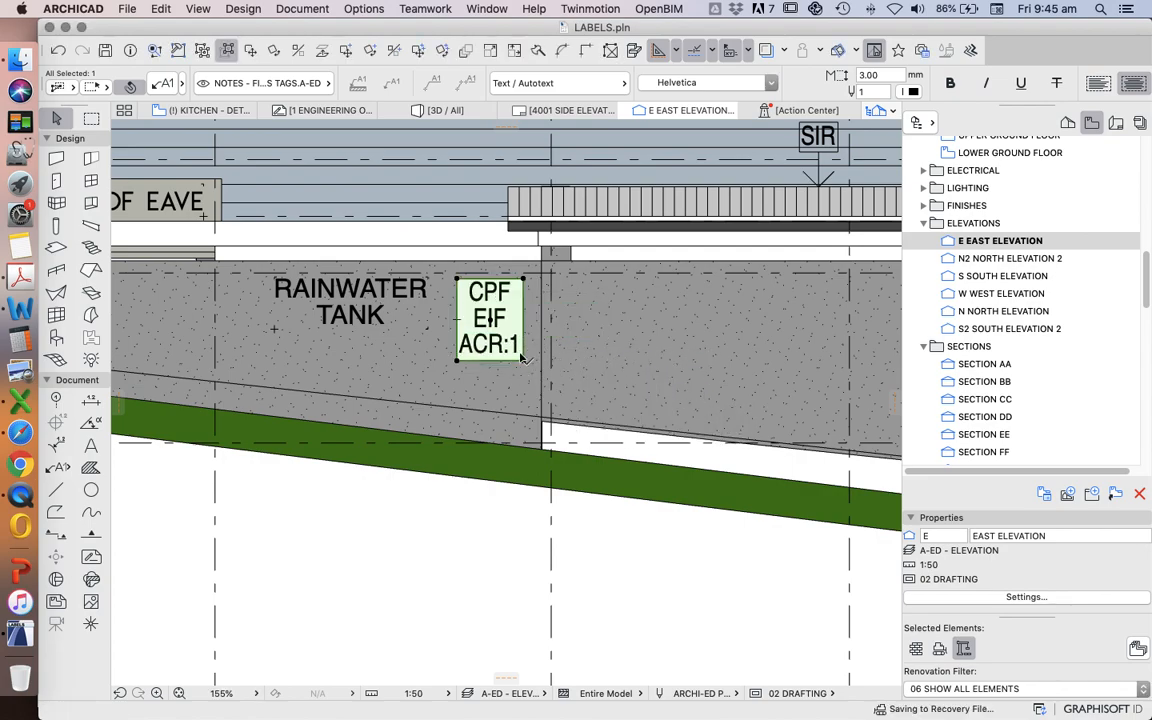
click(490, 371)
click(483, 343)
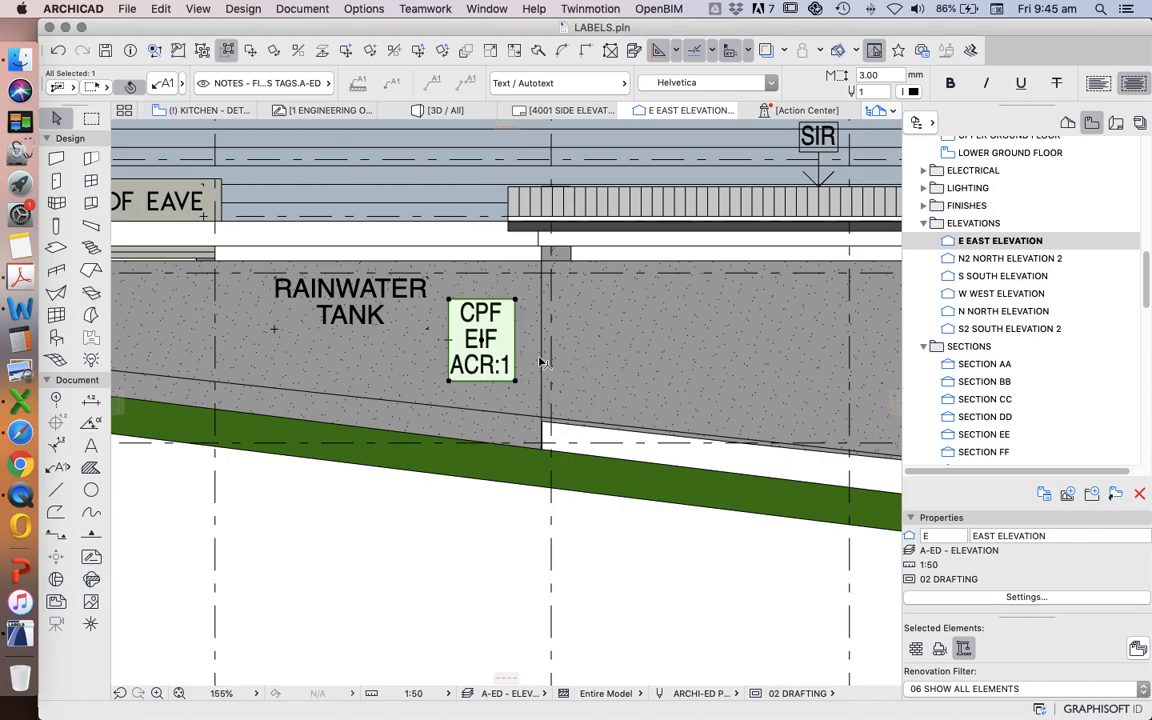
click(556, 325)
scroll(640, 322, down, 5)
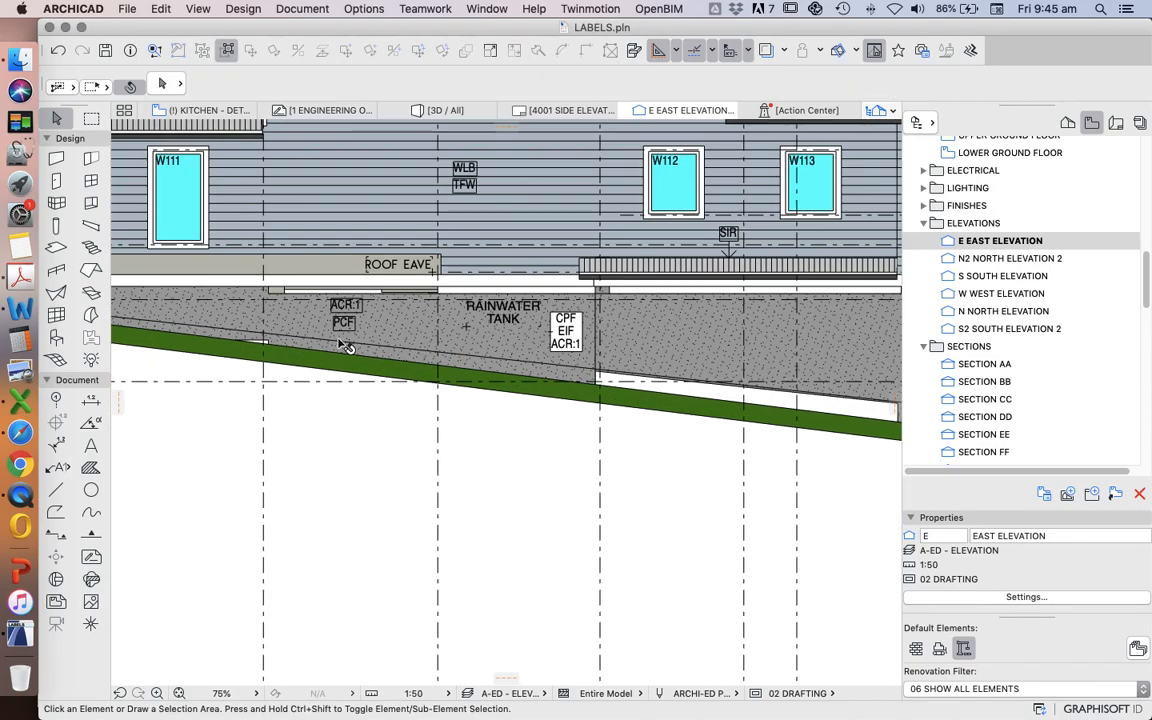
Step: Delete the old ACR:1 and PCF tags on the rendered wall near the RAINWATER TANK note
click(343, 318)
key(Delete)
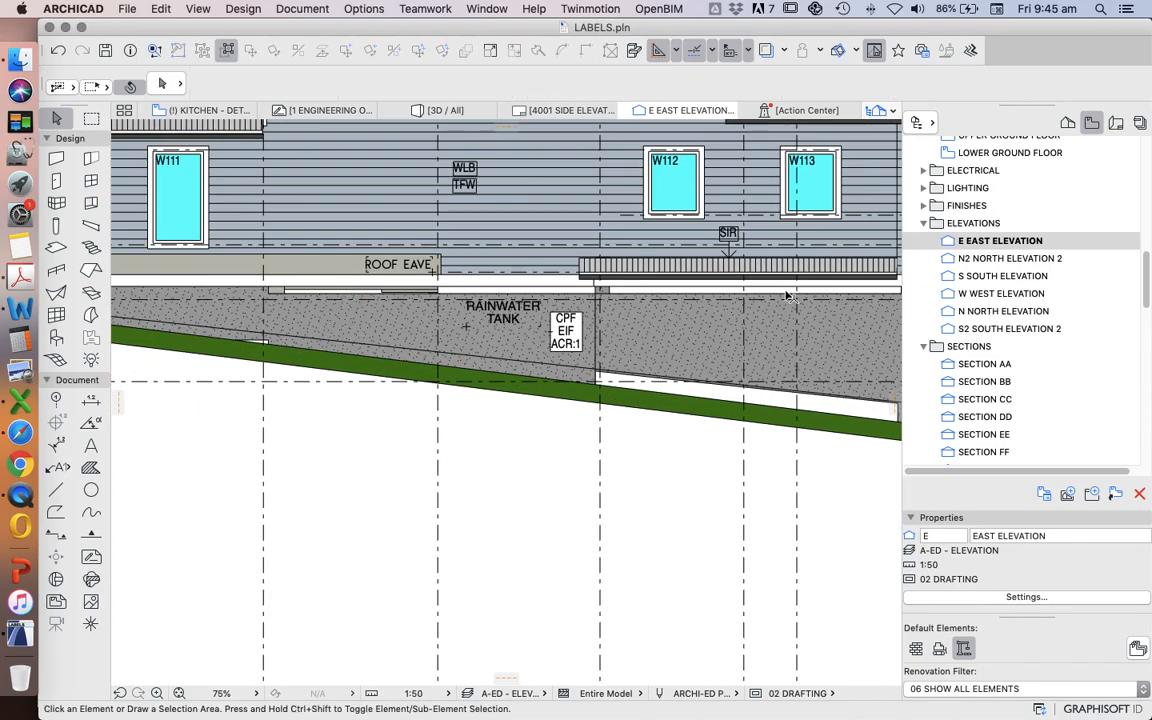
Step: Open the West Elevation and attach a CPF EIF ACR:1 label to the rendered wall beside window W106
double_click(996, 276)
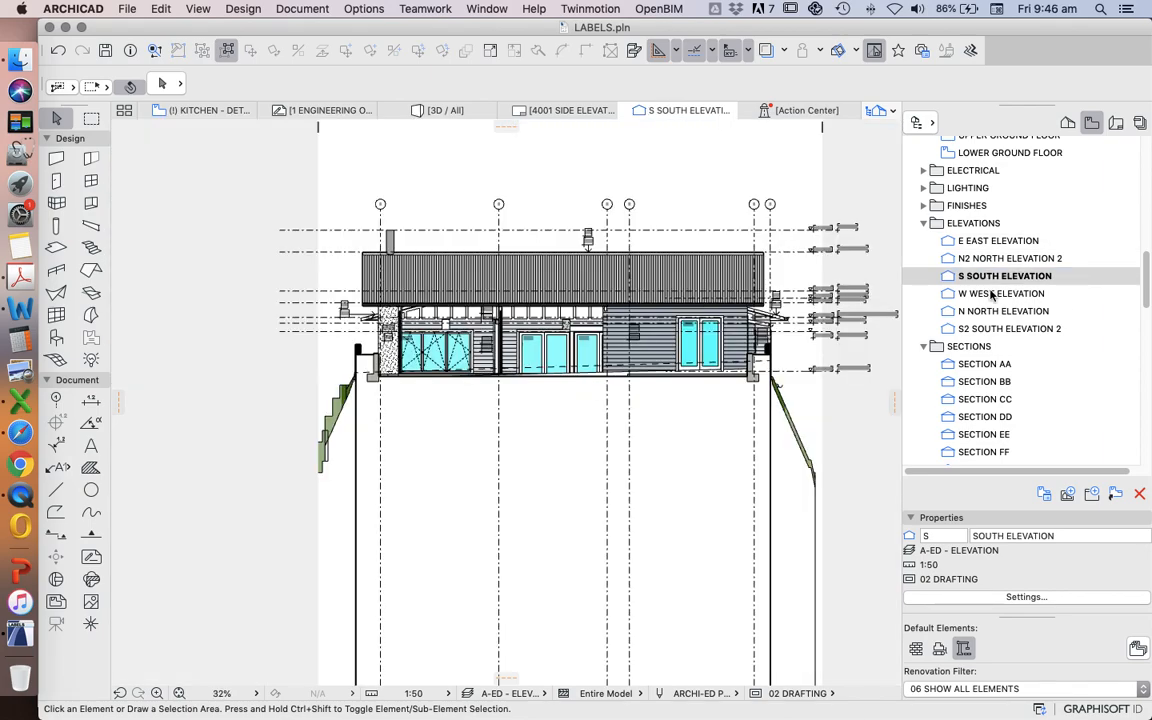
click(992, 294)
double_click(992, 294)
scroll(497, 411, up, 5)
click(57, 467)
click(560, 408)
Step: Narrow the new label beside window W106 so its text wraps onto three lines, and deselect it
scroll(580, 413, up, 3)
click(608, 409)
click(608, 409)
click(647, 502)
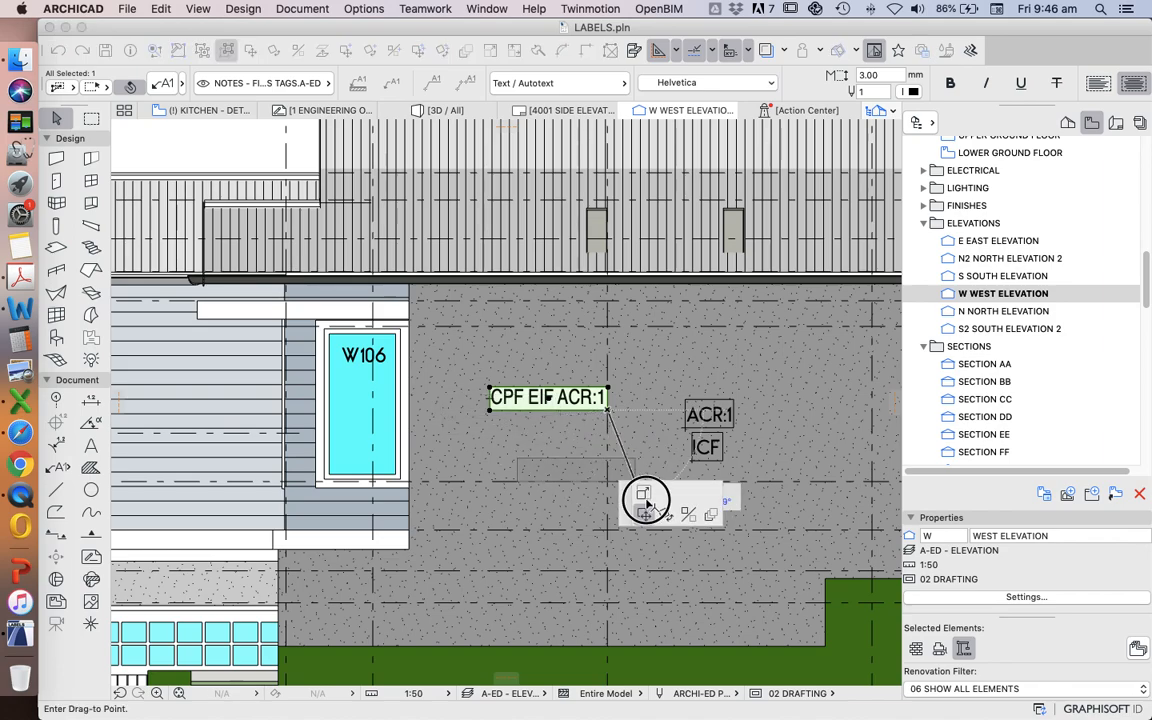
click(545, 430)
click(593, 430)
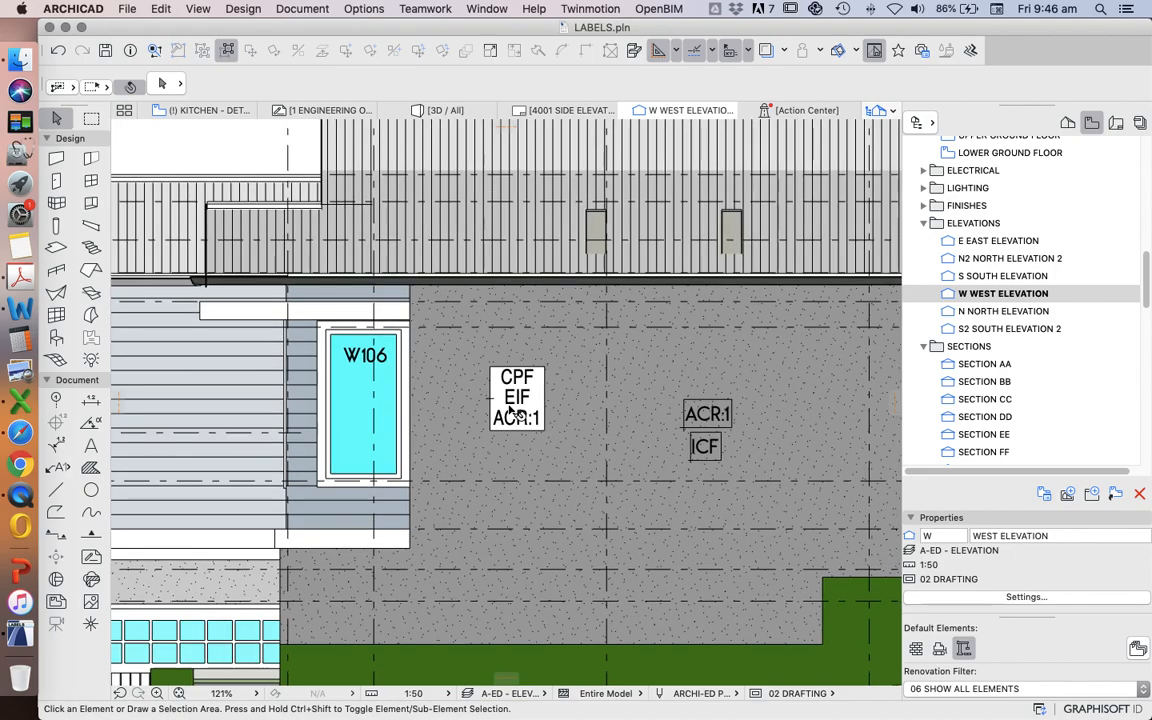
Step: Show the model in 3D and use Find & Select to select all walls containing the A-ED RENDER surface
scroll(511, 410, down, 1)
scroll(512, 418, down, 4)
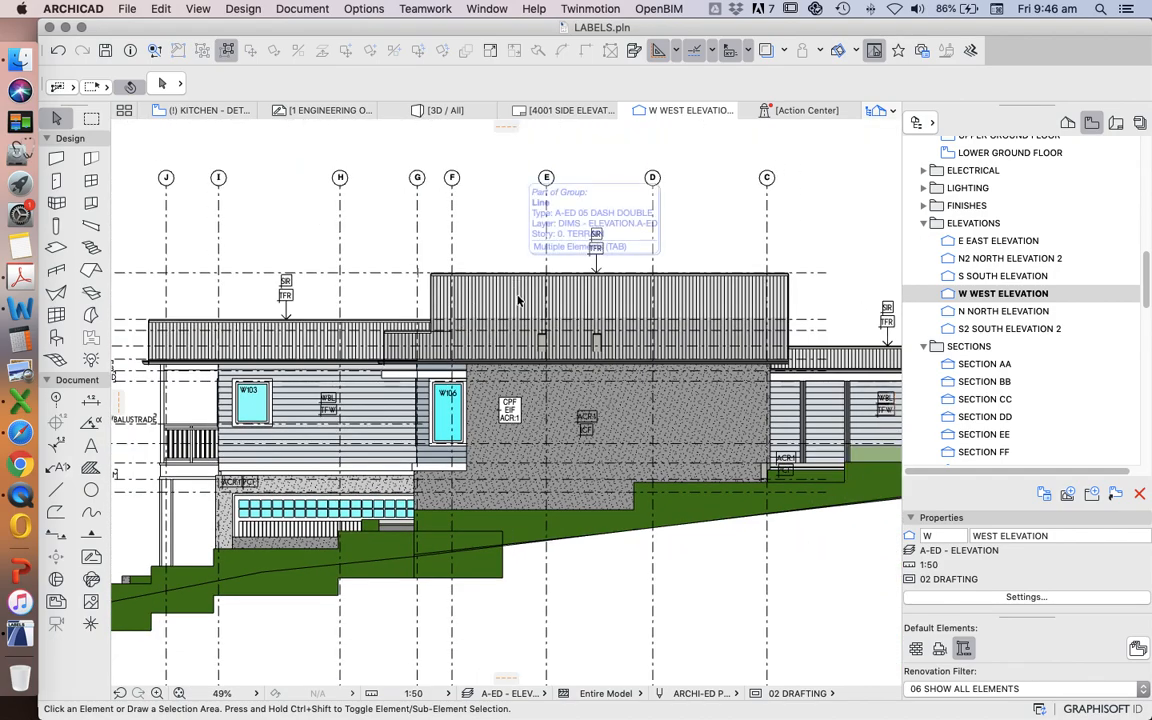
scroll(528, 426, up, 4)
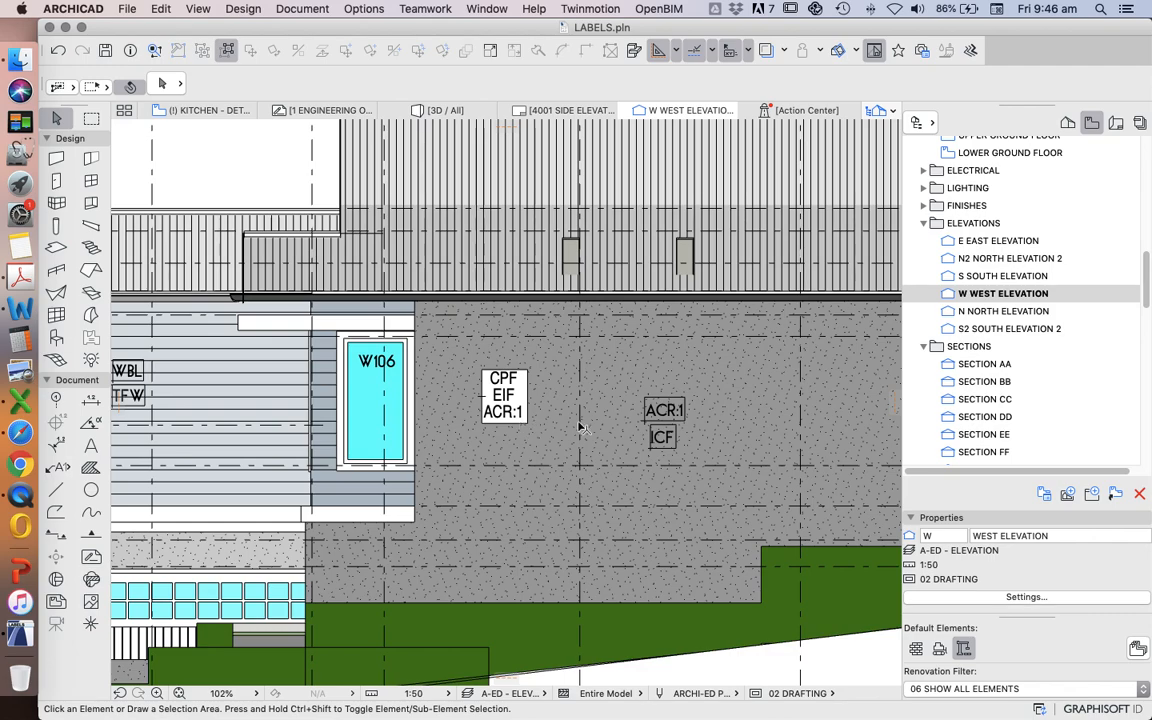
scroll(534, 392, down, 4)
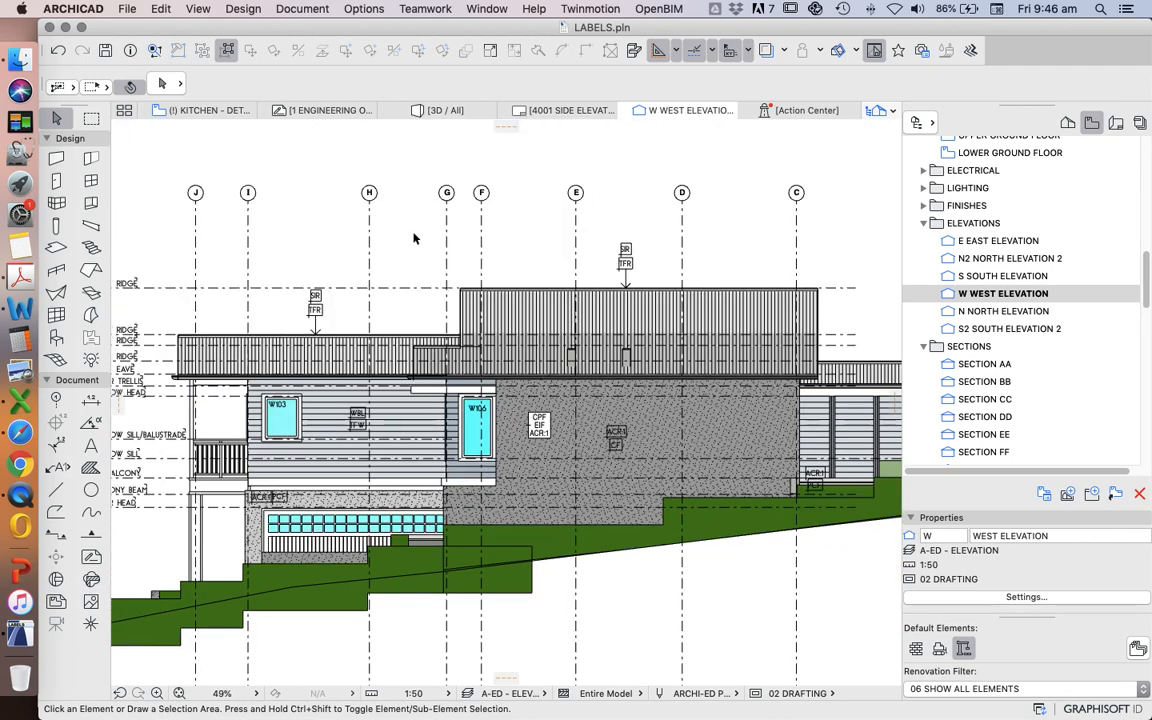
right_click(358, 198)
click(512, 465)
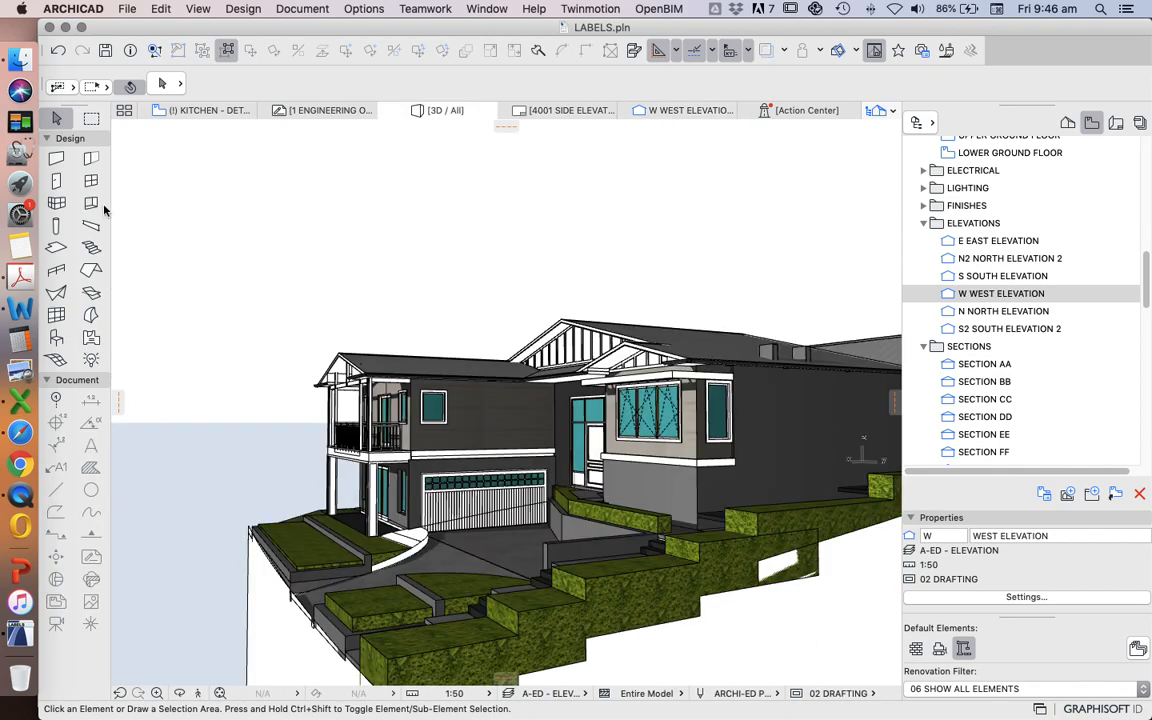
click(158, 11)
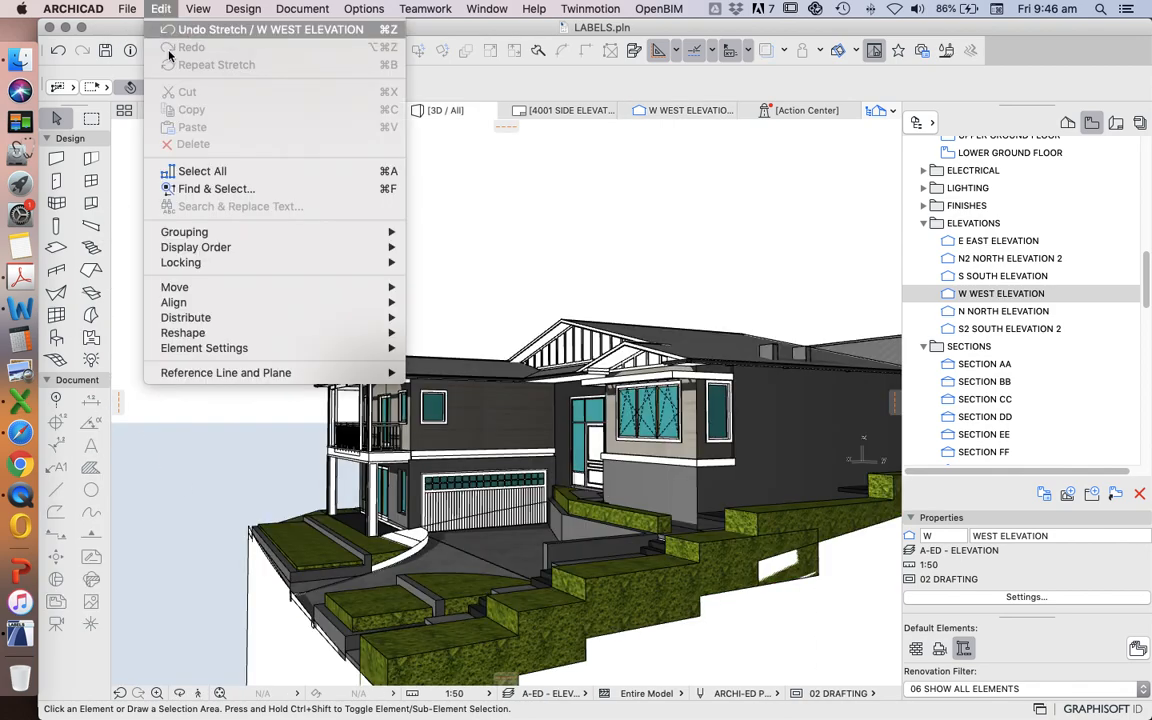
click(190, 188)
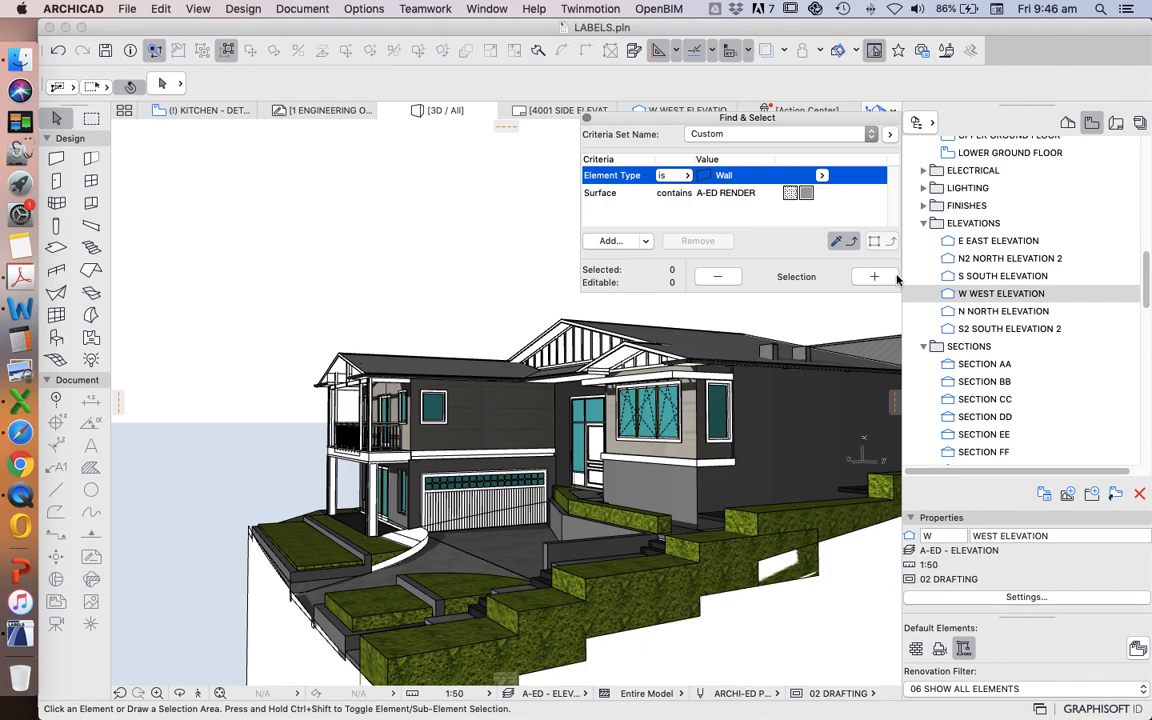
click(876, 277)
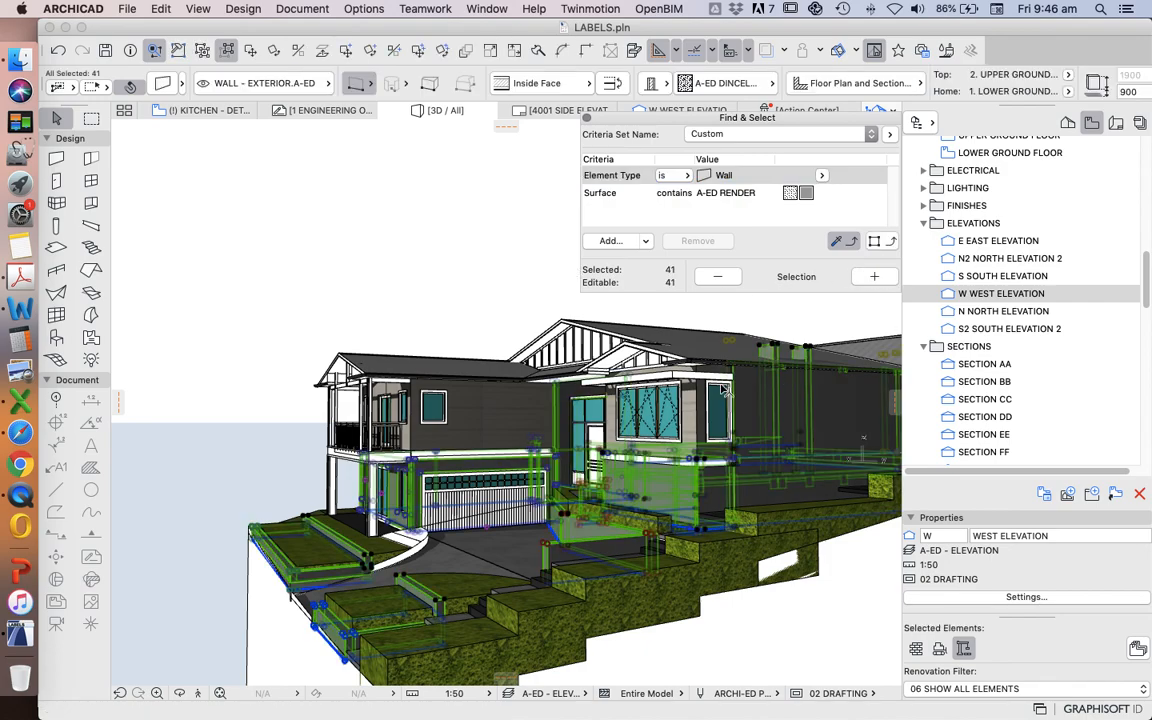
Step: Change the ID of all selected rendered walls to CPF EIF ACR:2 and deselect them
click(132, 85)
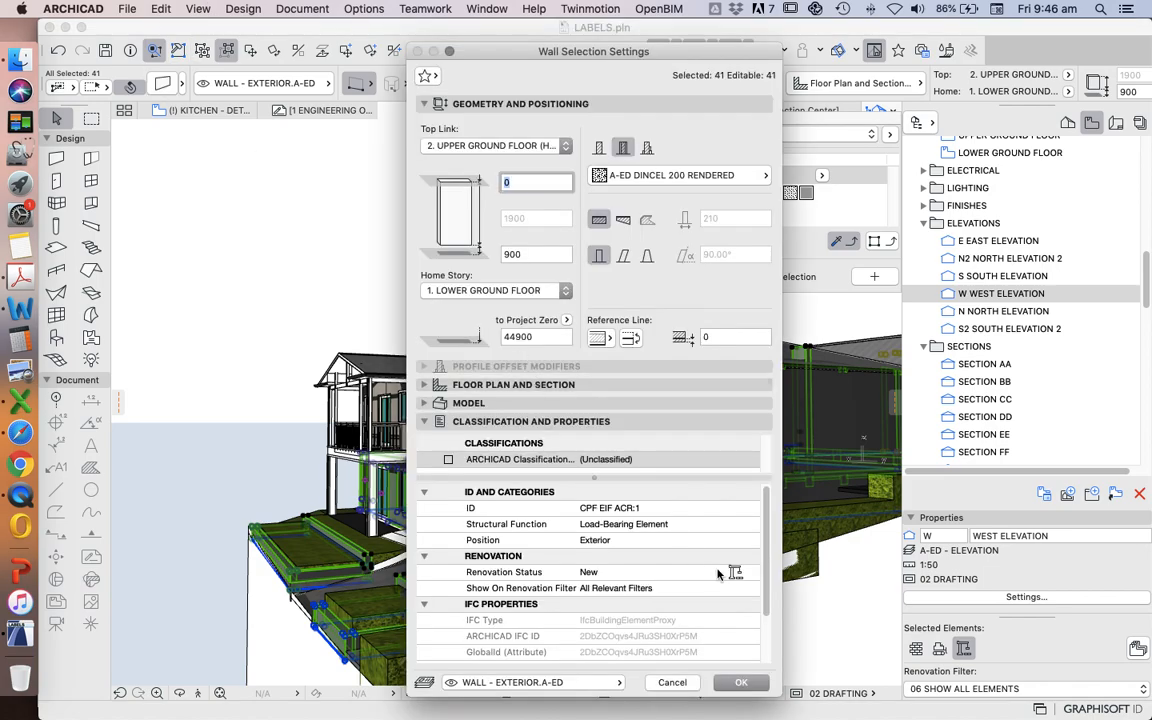
click(664, 509)
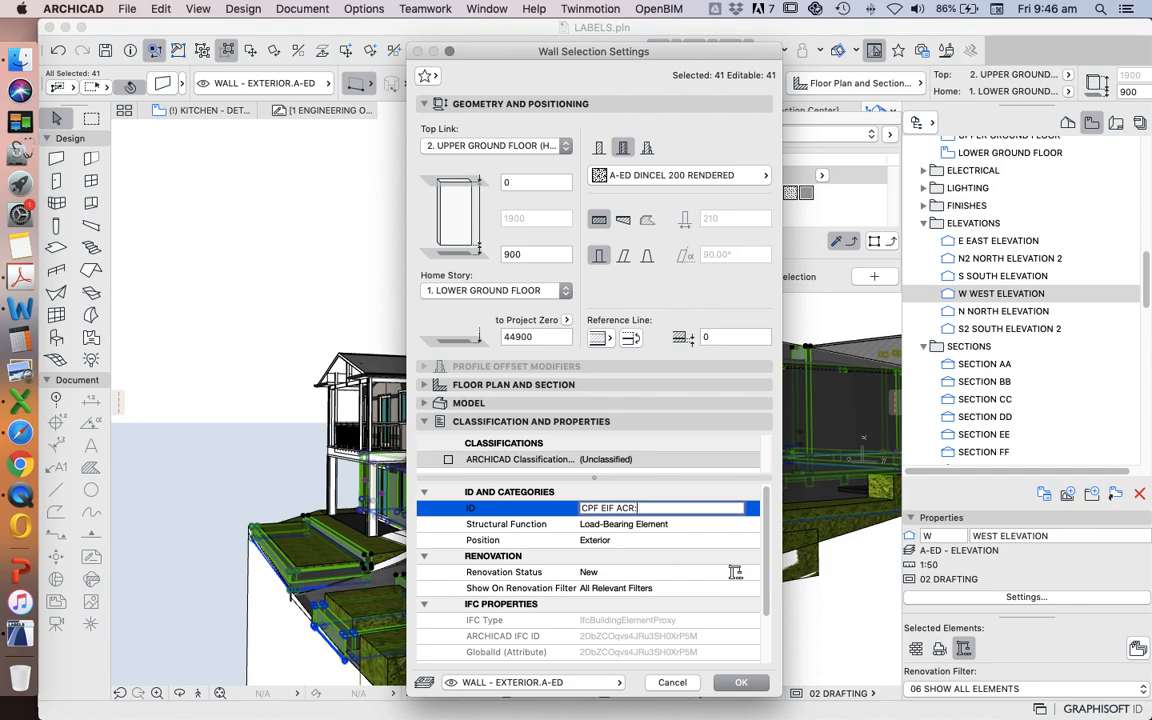
click(742, 682)
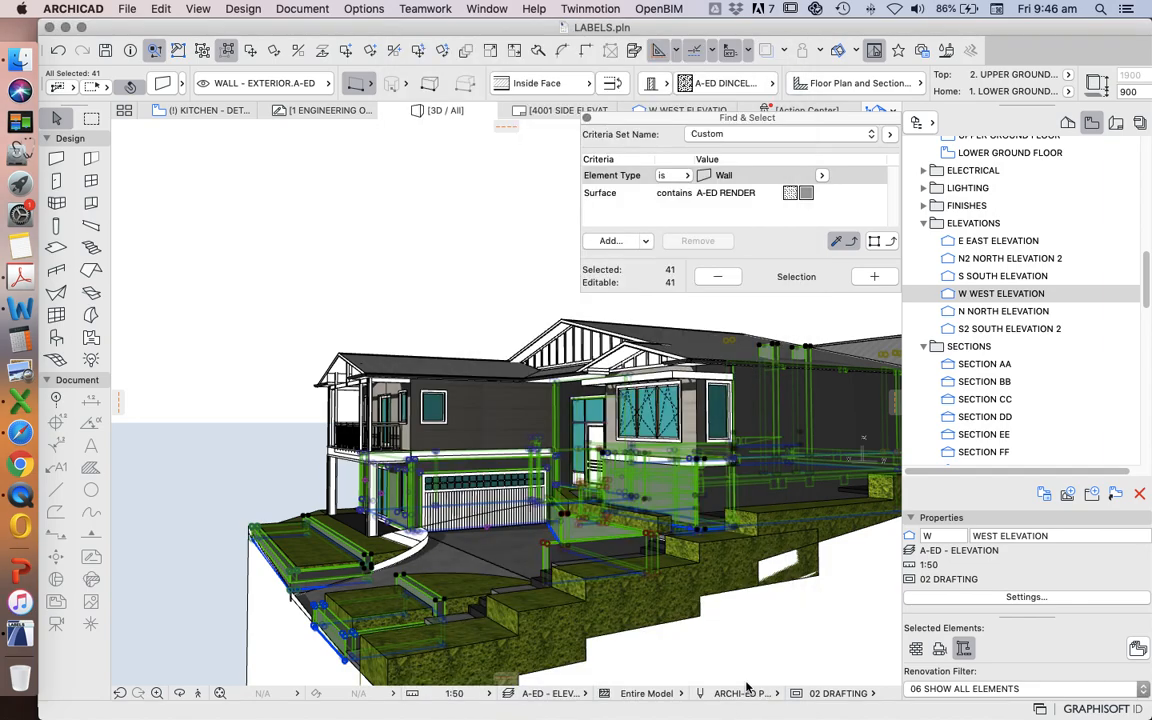
click(483, 300)
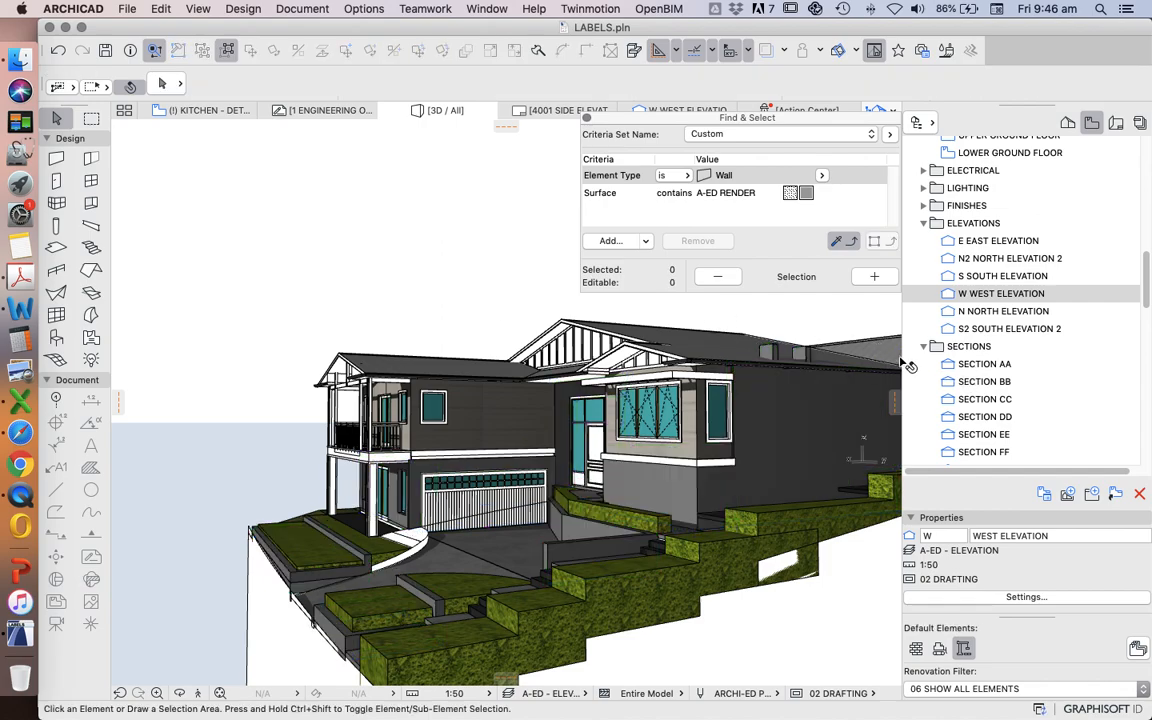
Step: Open the East Elevation and check the text of the associative labels on the rendered walls
double_click(993, 242)
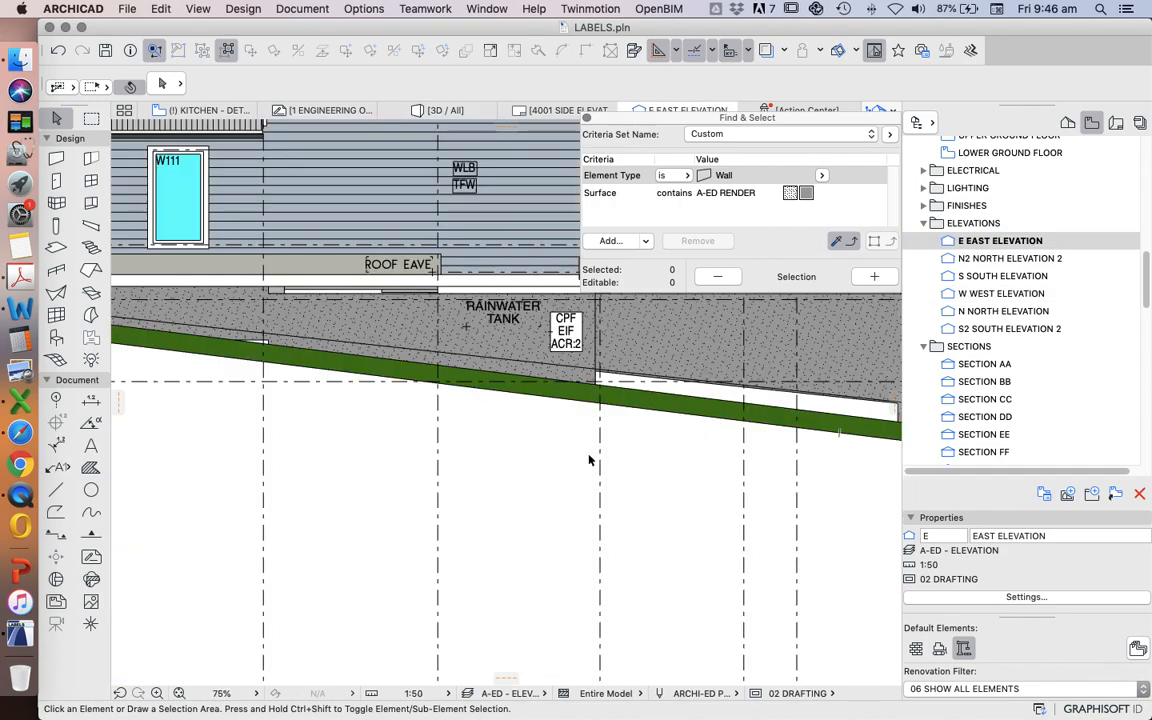
scroll(593, 460, down, 5)
scroll(792, 418, up, 7)
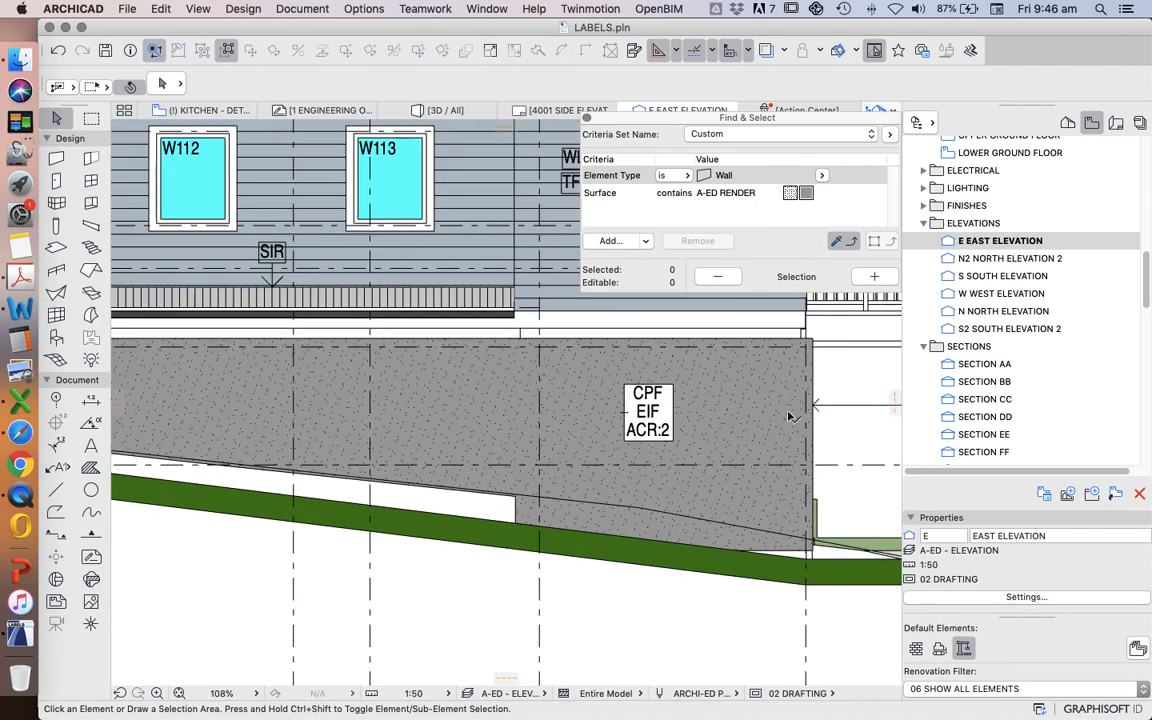
scroll(795, 418, down, 3)
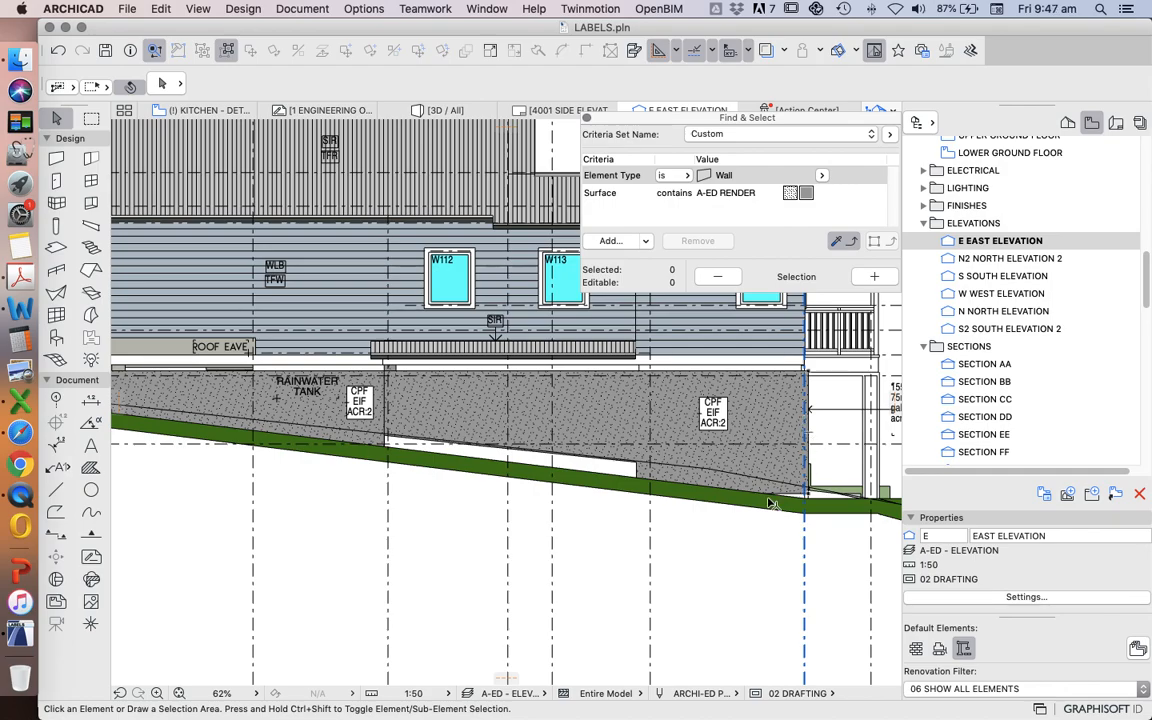
scroll(715, 448, down, 2)
scroll(715, 448, up, 2)
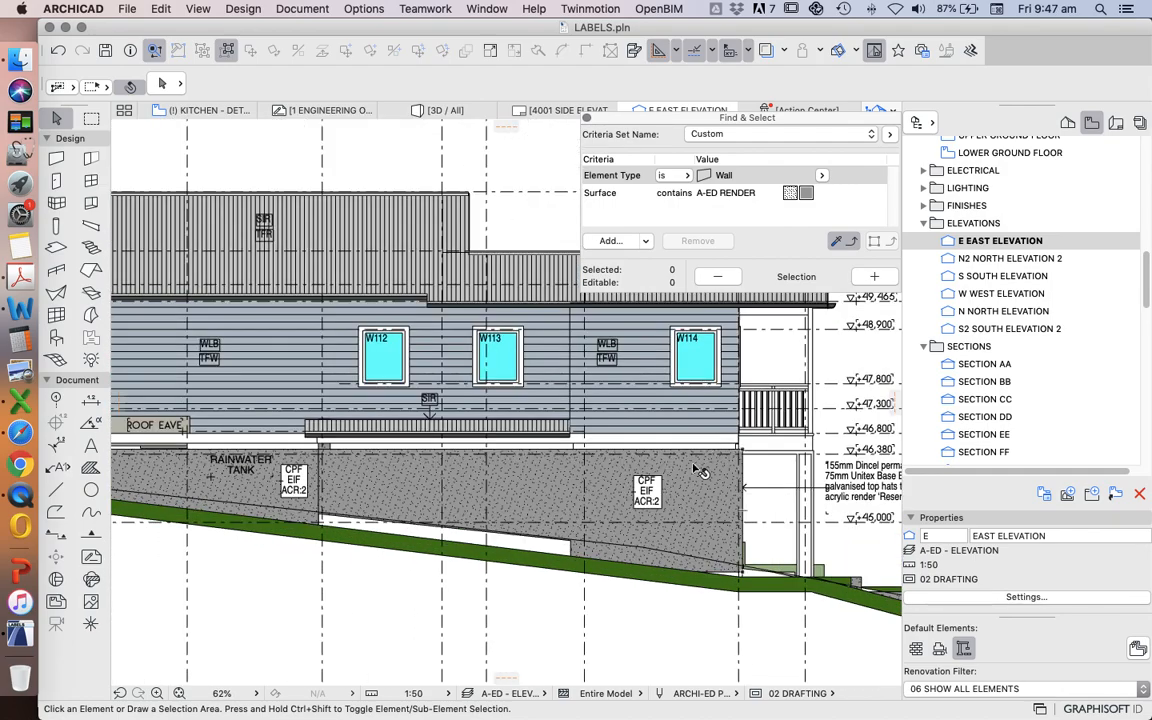
Step: Switch to Excel to review the exterior cladding IDs in the Materials Schedule, and return to ARCHICAD
click(21, 403)
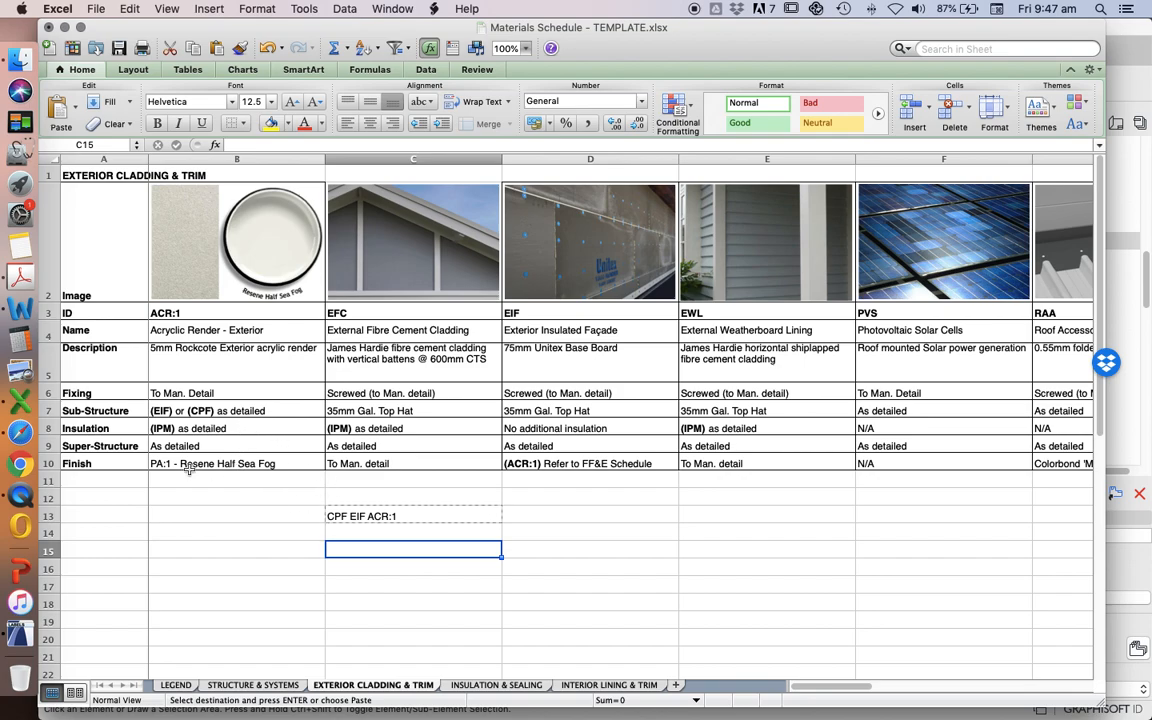
click(20, 634)
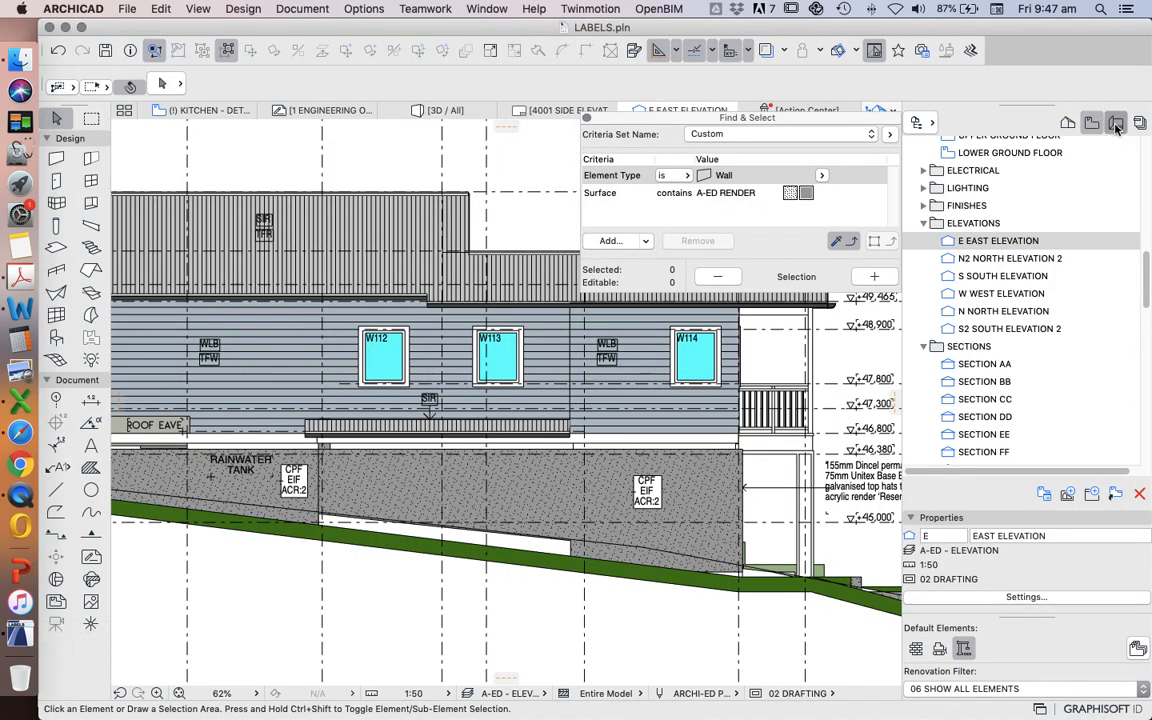
Step: Open layout 4001 SIDE ELEVATIONS and examine the legend of material codes beside the West Elevation
click(1117, 124)
click(1012, 366)
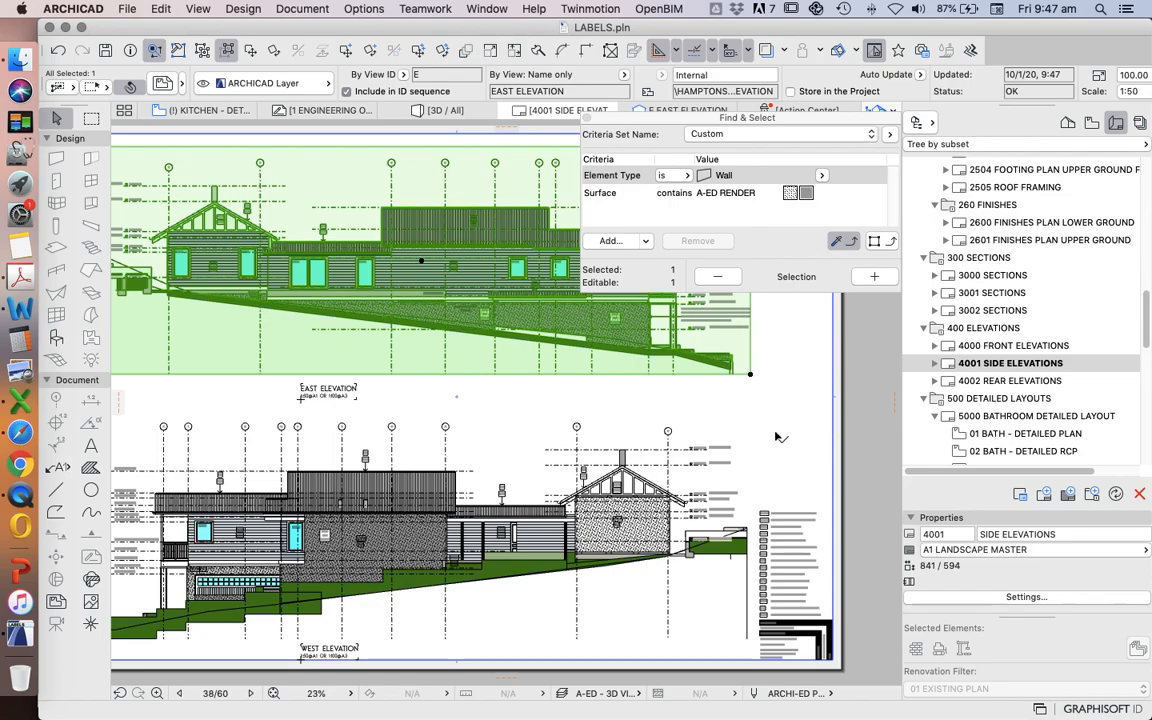
scroll(708, 556, up, 5)
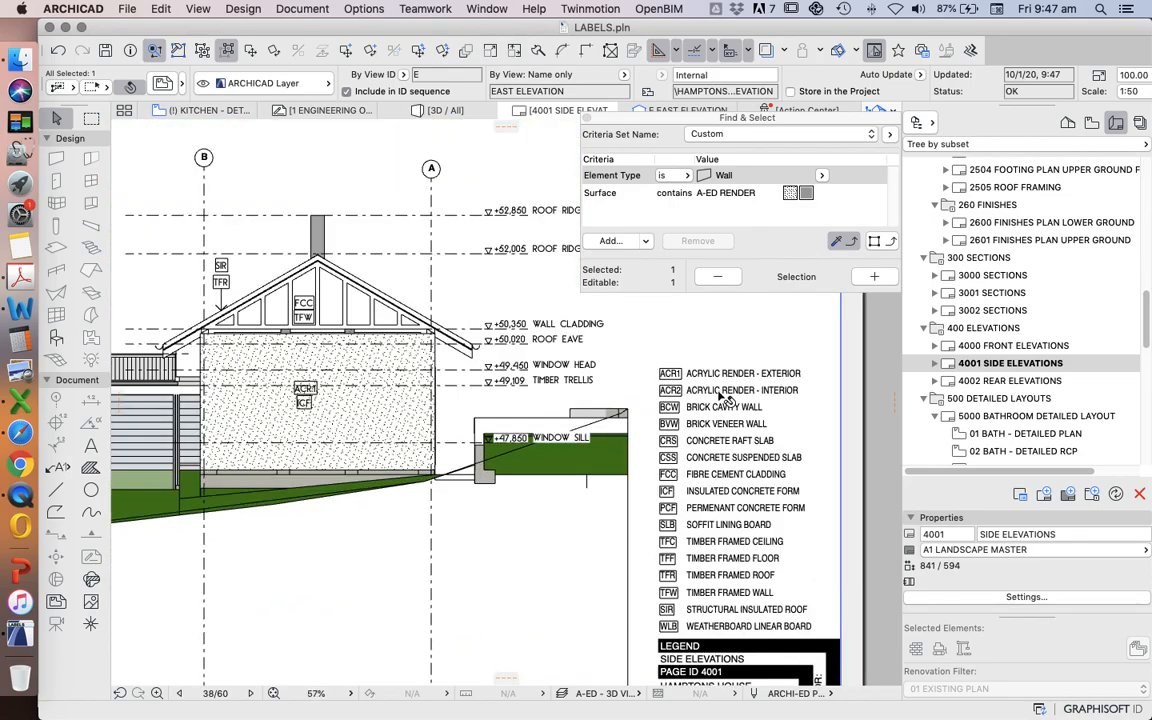
scroll(718, 567, down, 7)
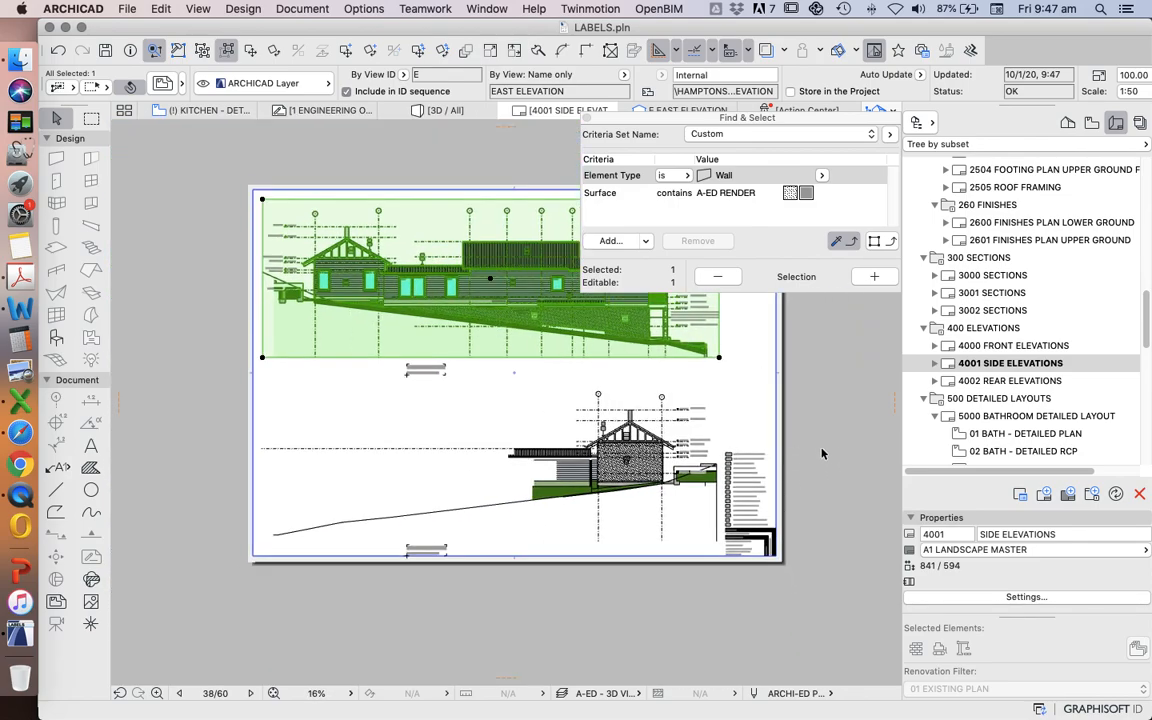
Step: Deselect the East Elevation drawing, look through the schedule layouts in the layout book, and close Find & Select
click(800, 527)
scroll(800, 527, up, 3)
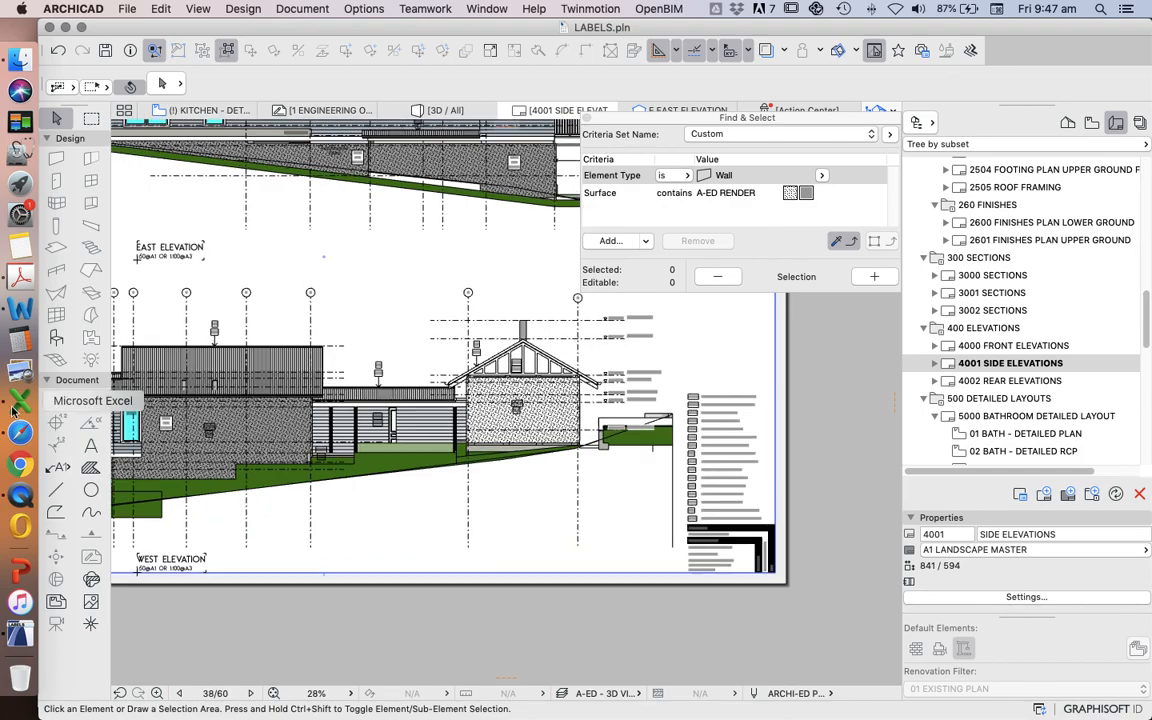
scroll(1056, 360, down, 10)
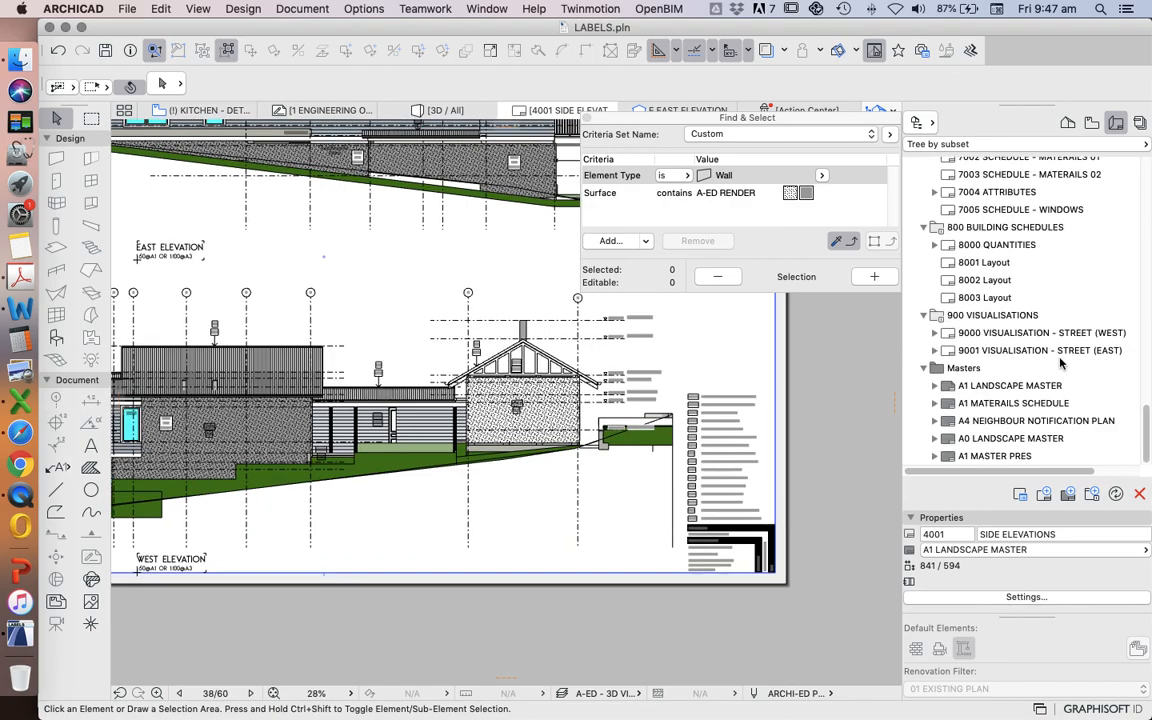
scroll(1008, 284, up, 3)
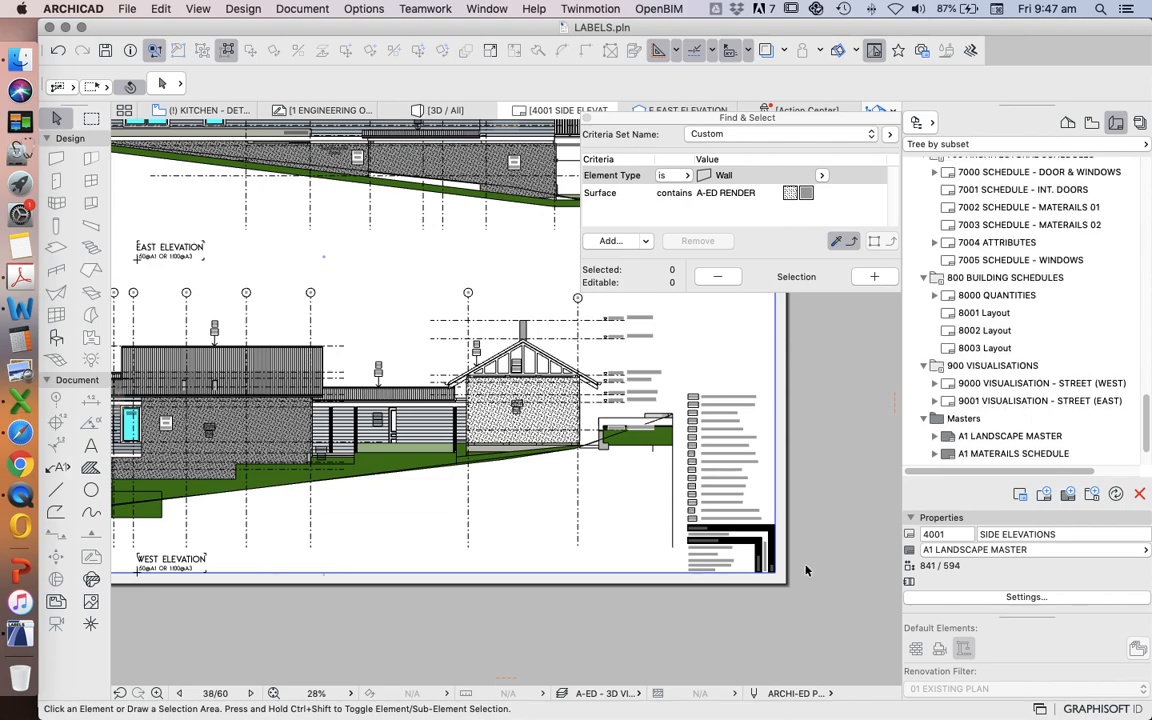
scroll(676, 540, down, 5)
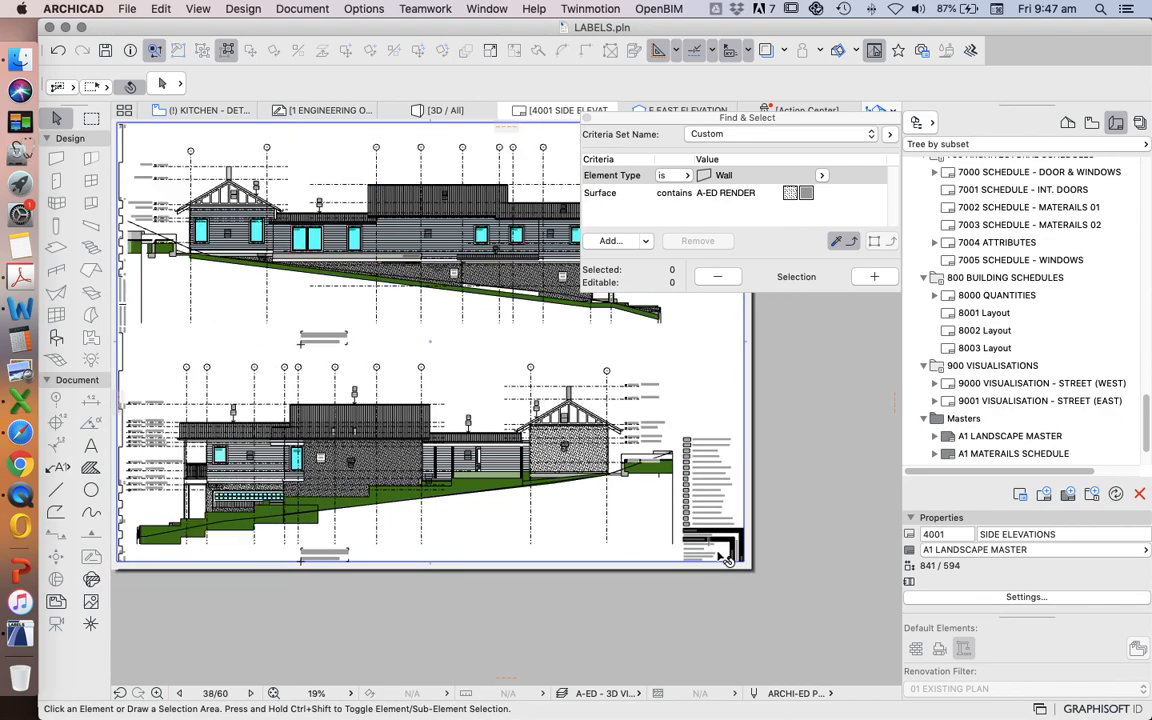
scroll(552, 429, up, 1)
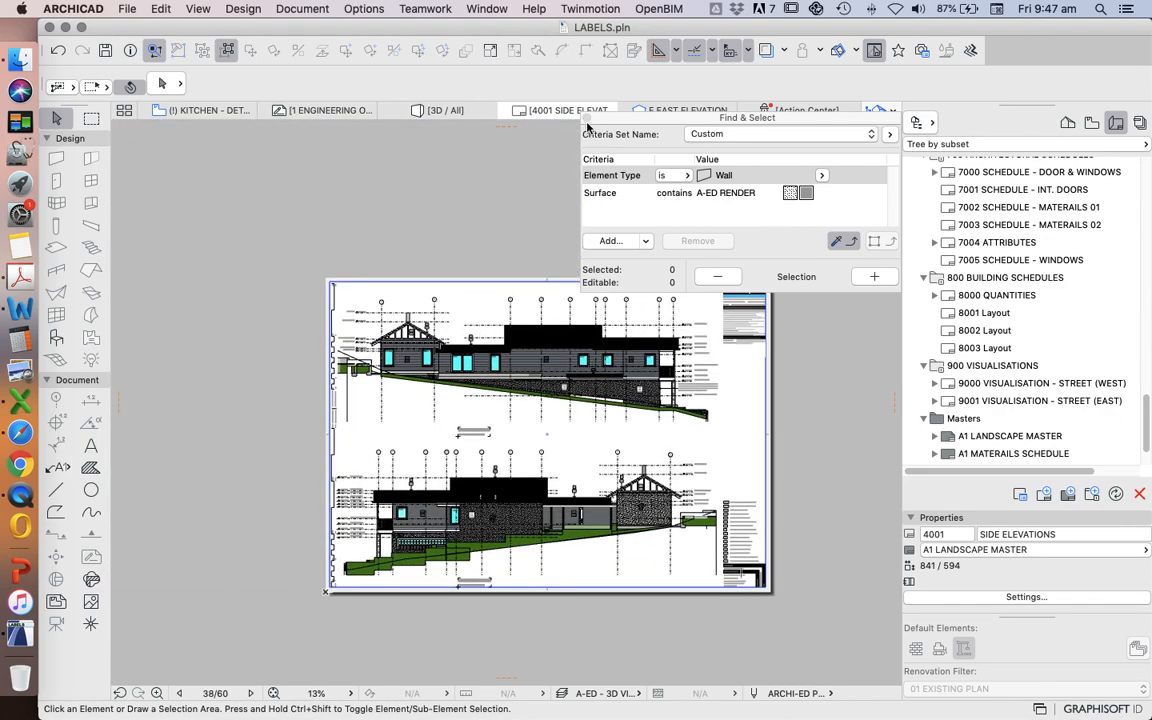
click(586, 119)
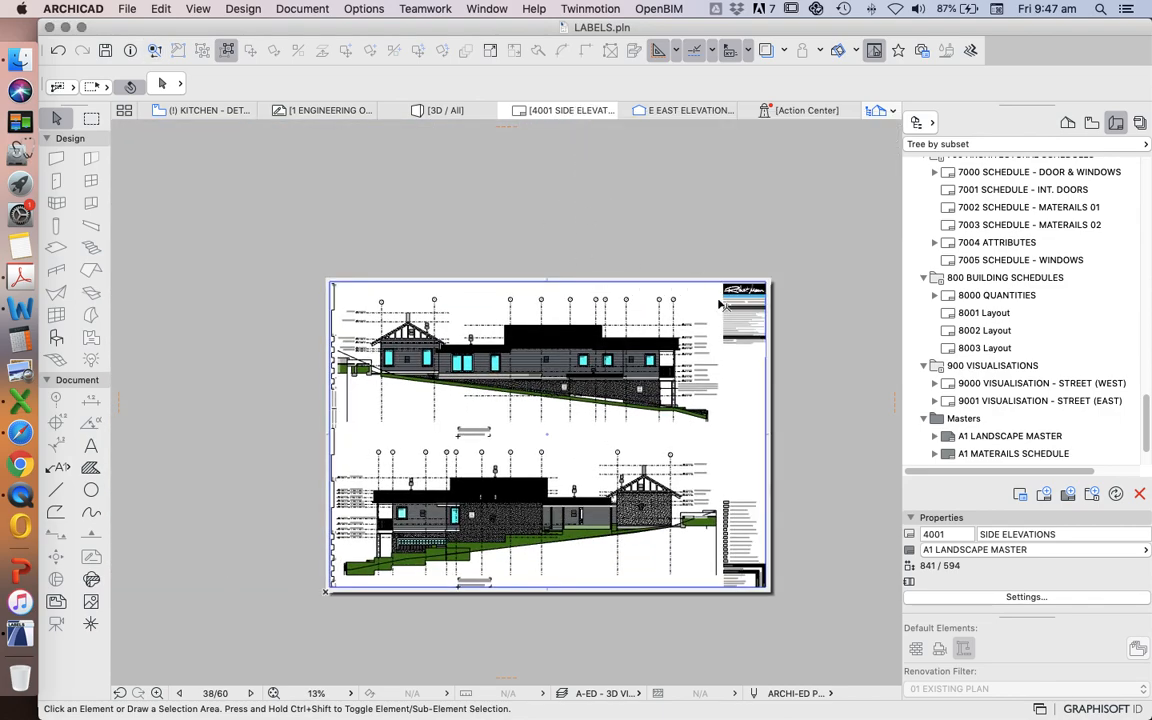